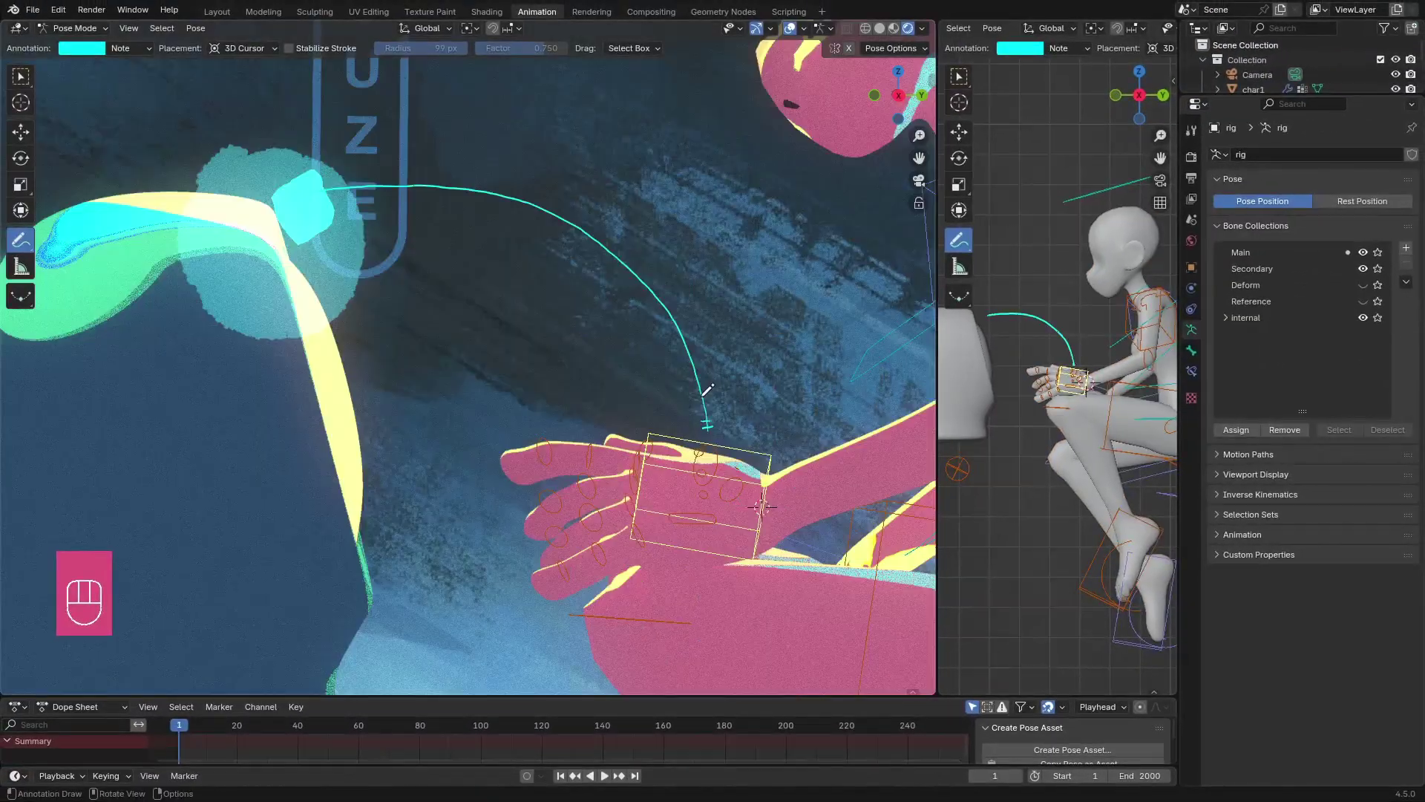
Draw short timing ticks across the curved annotation path that runs from the character's hand to the rounded block
left_click_drag(699, 404, 707, 404)
left_click_drag(680, 353, 693, 349)
left_click_drag(613, 245, 600, 258)
left_click_drag(477, 182, 468, 203)
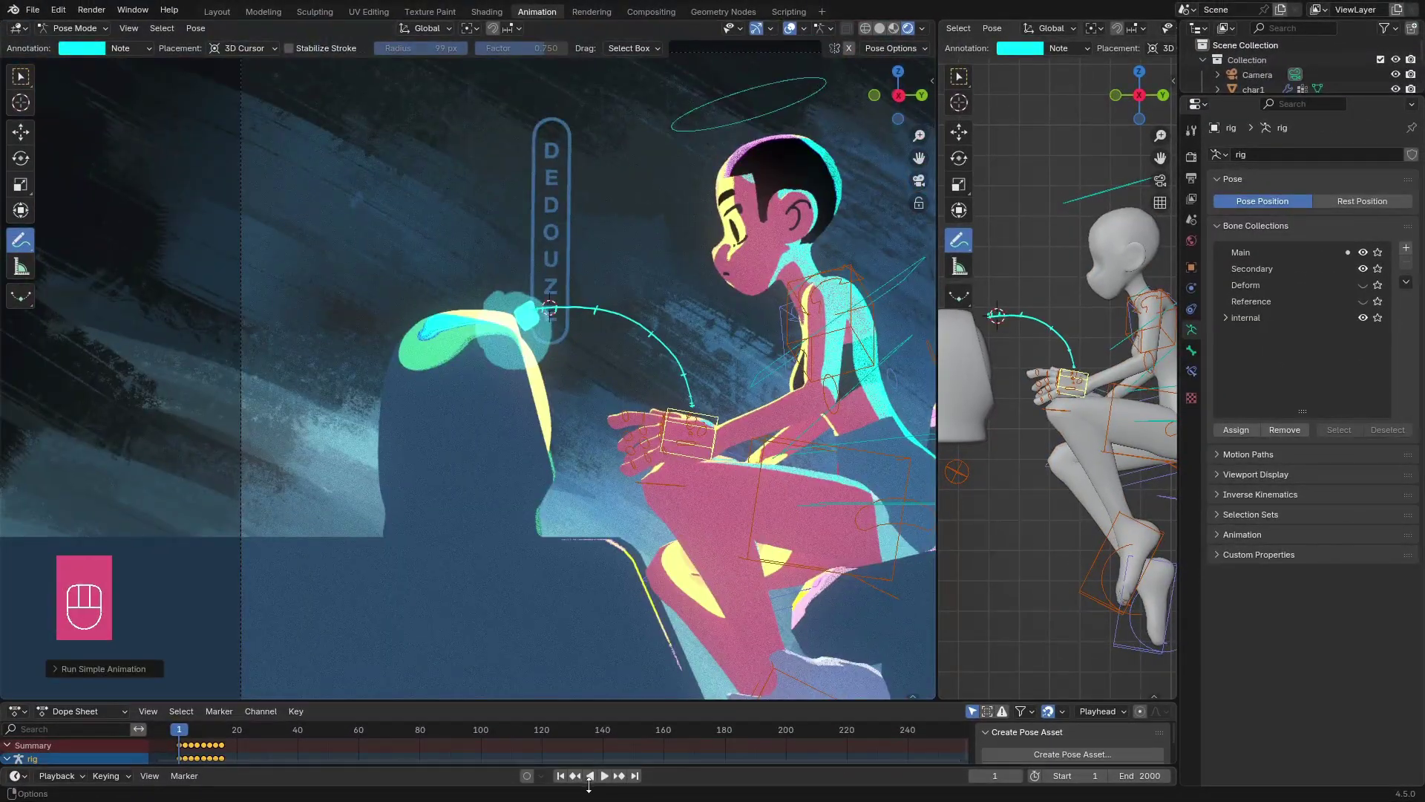
Play back the character's hand animation and the sphere's trajectory animation
left_click(600, 776)
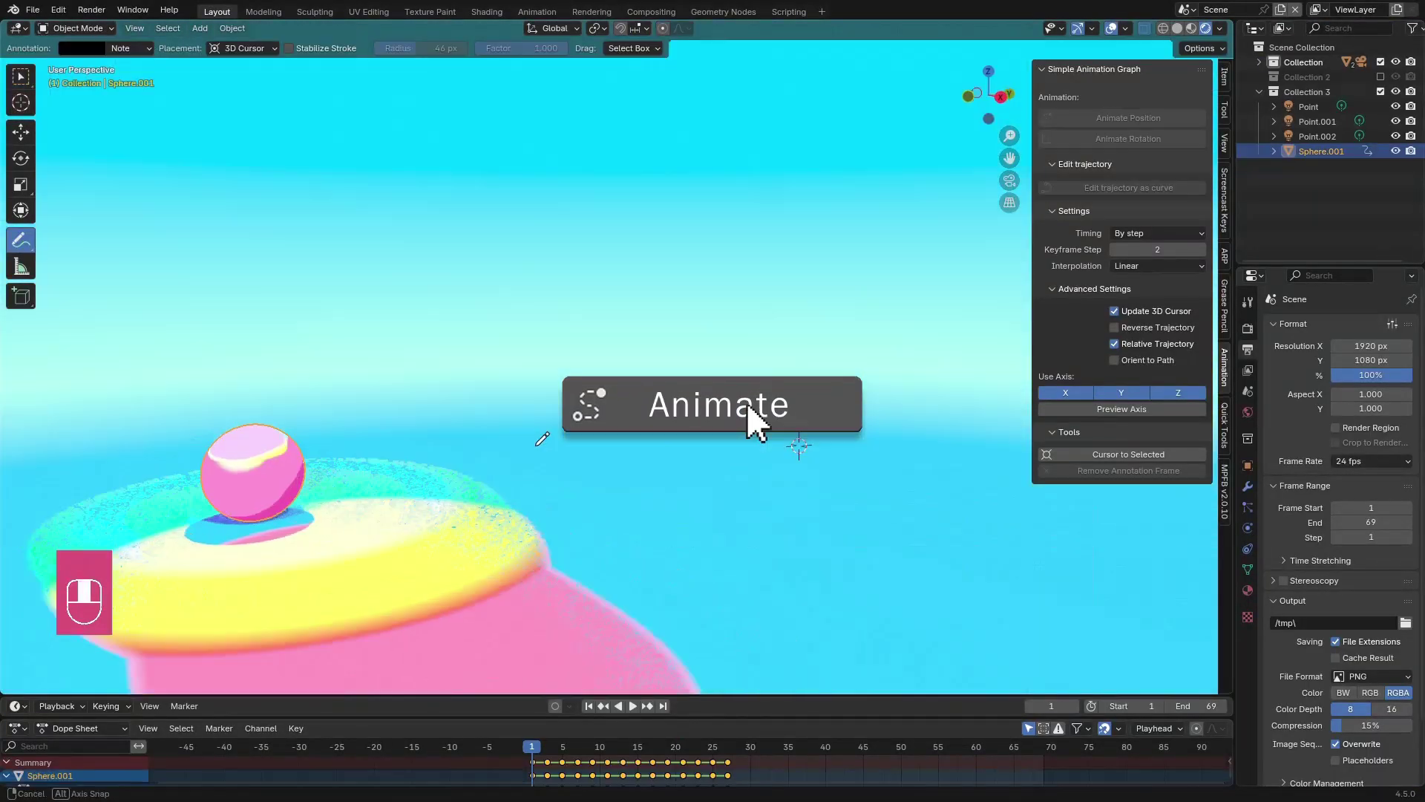
key("space")
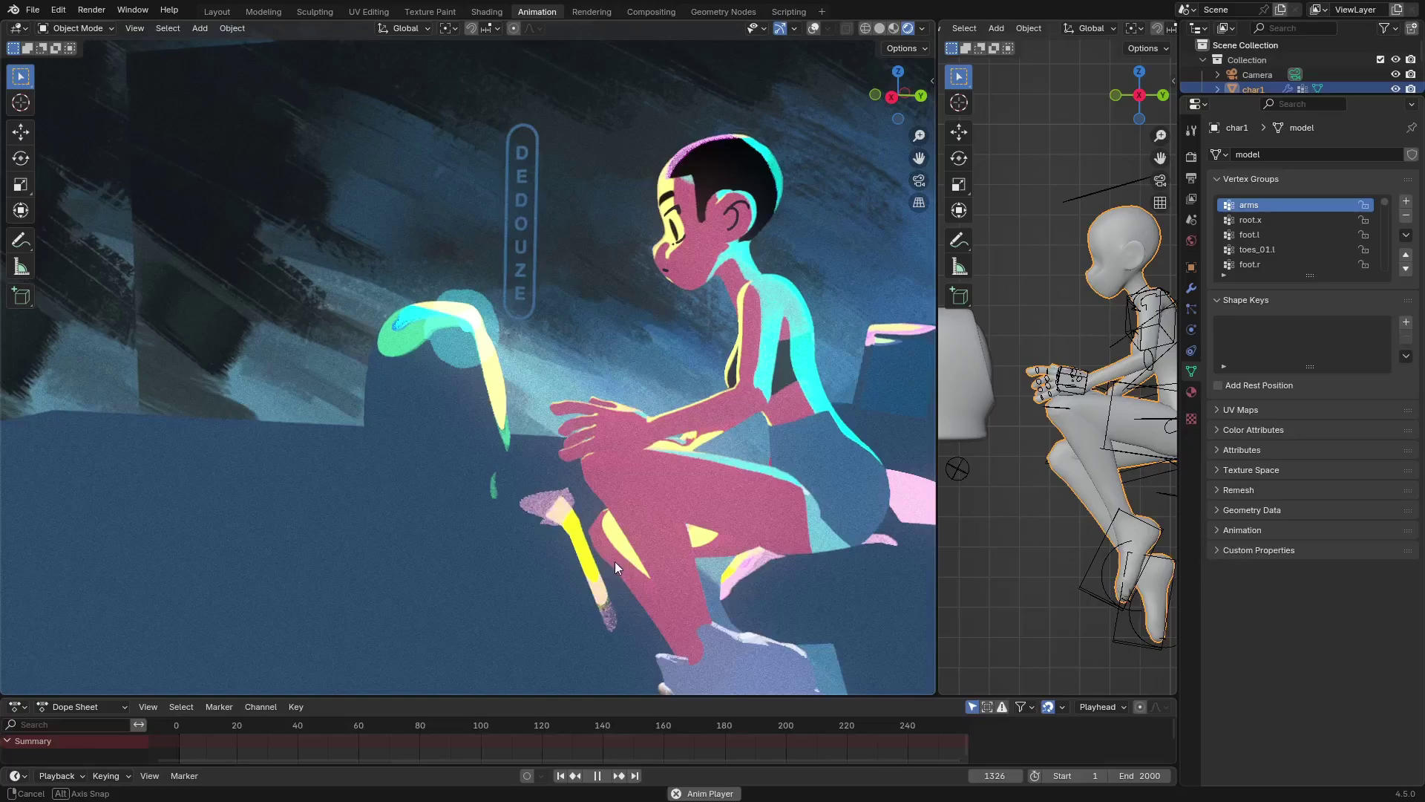
View the add-on preferences and their Install from Disk option, then close the preferences
left_click(60, 9)
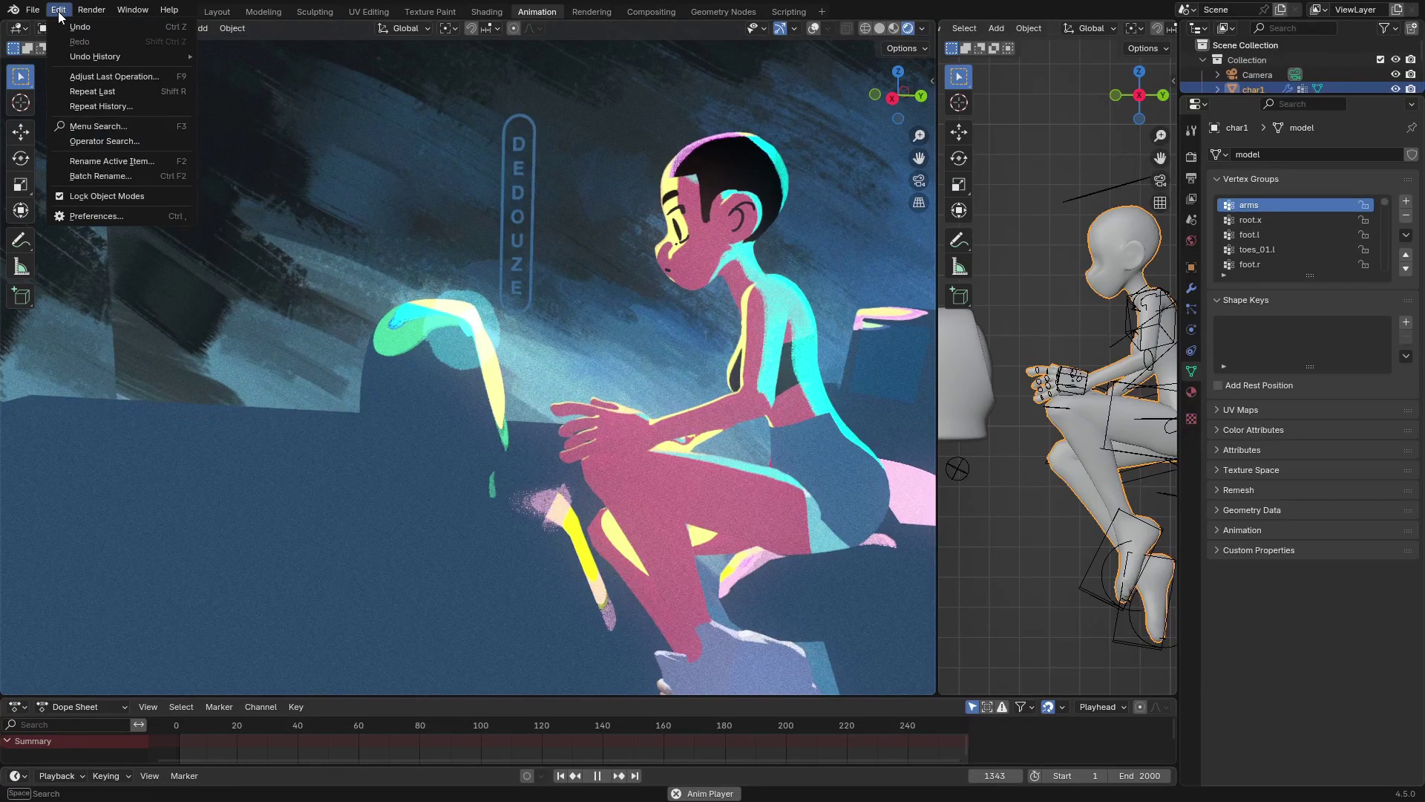
left_click(83, 215)
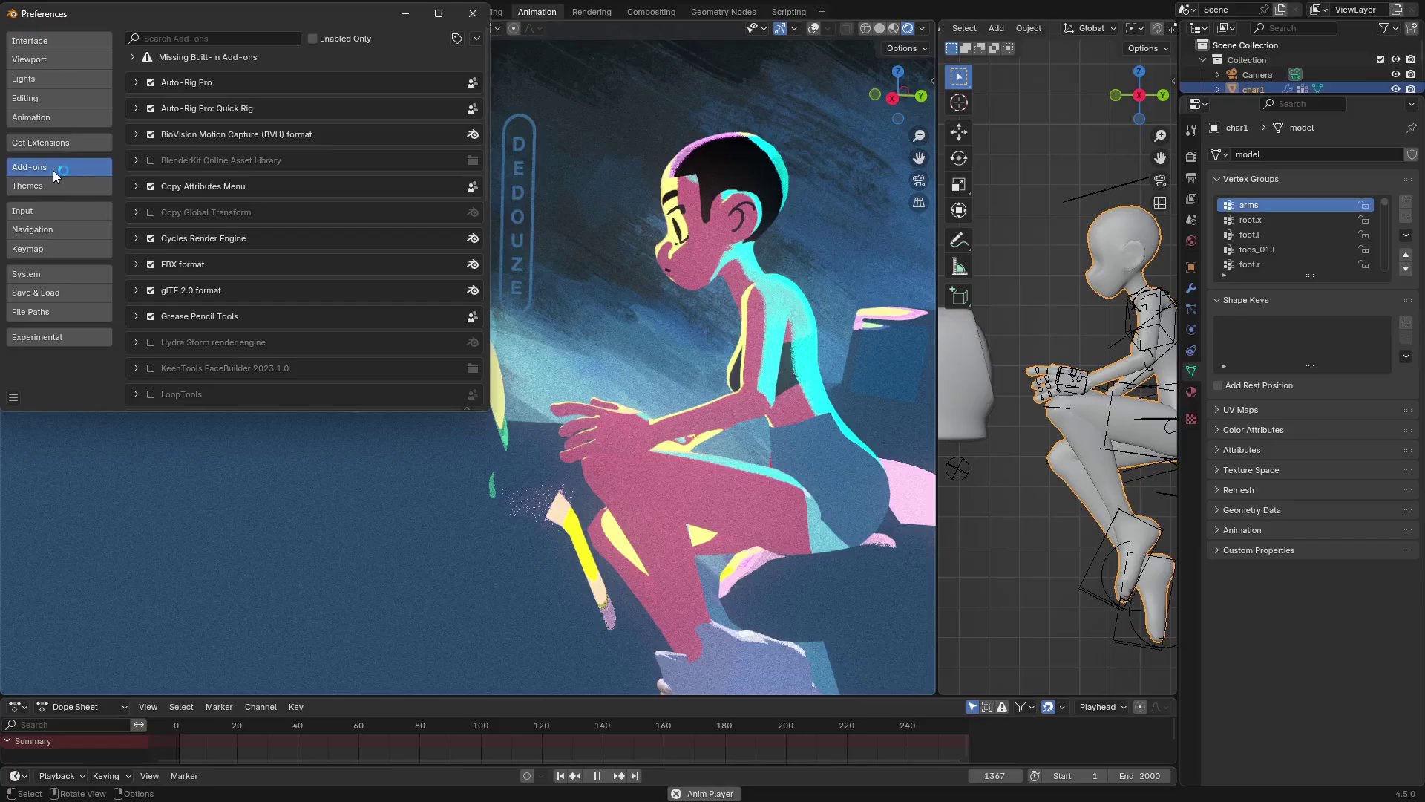
left_click(476, 39)
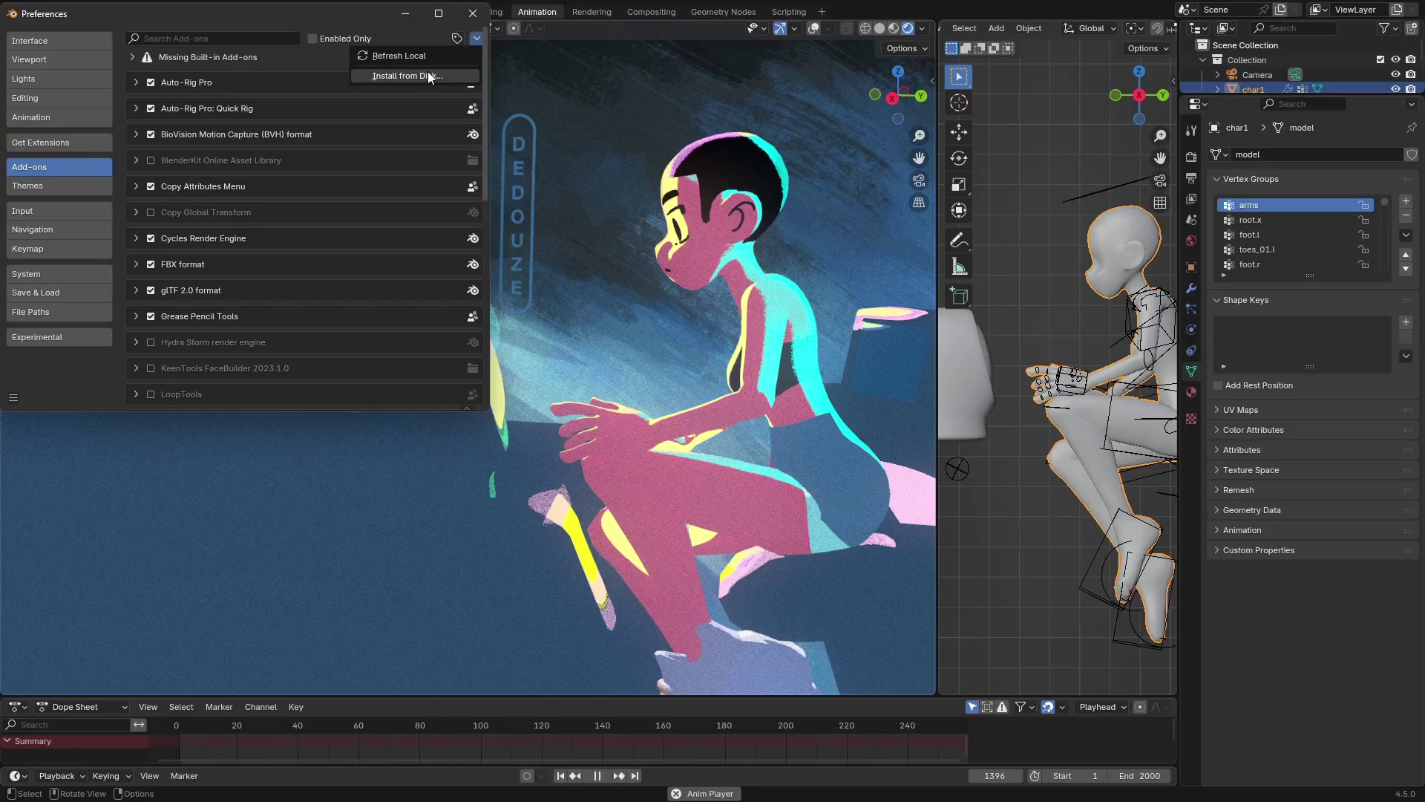
left_click(473, 13)
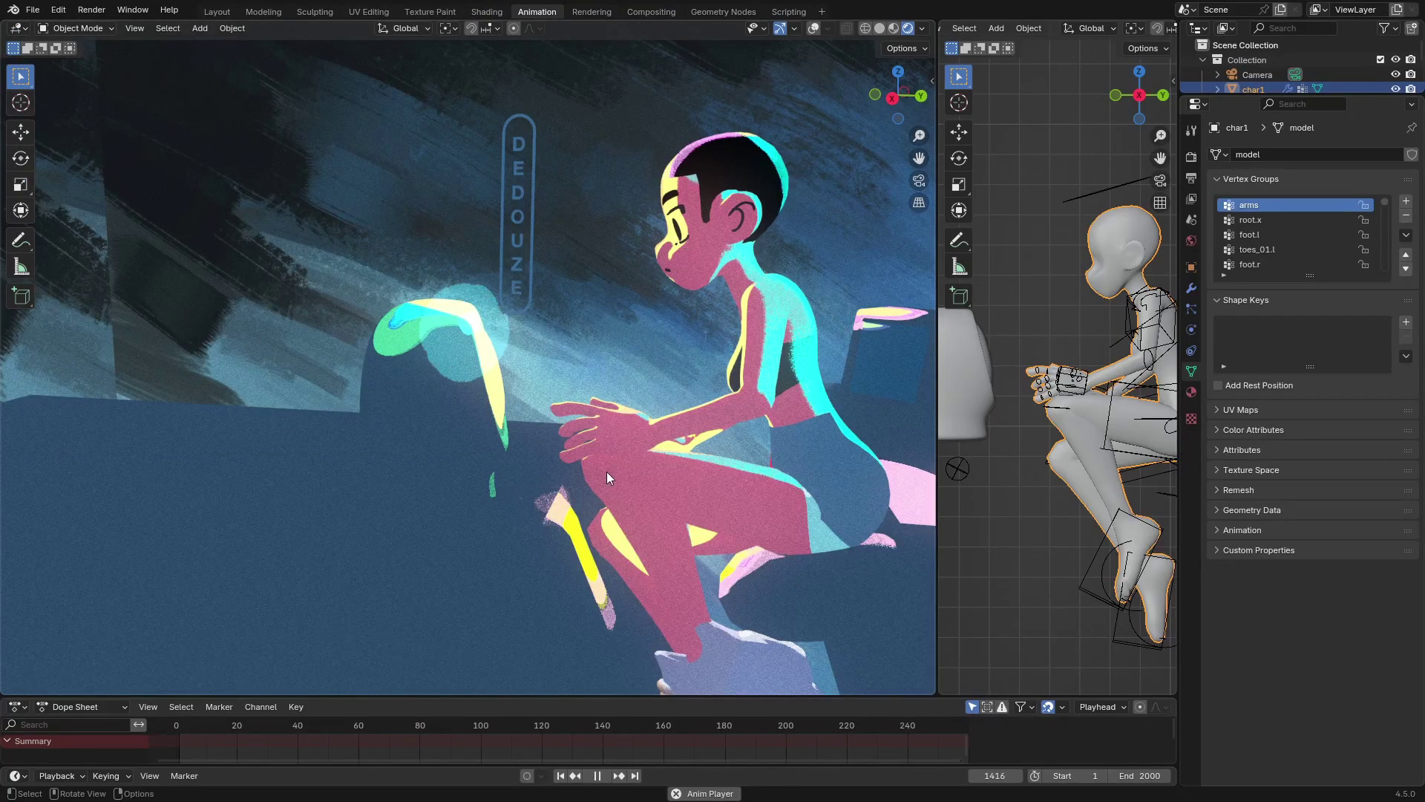
Show the Simple Animation Graph settings in the viewport and activate the Select Box tool
key("n")
key("n")
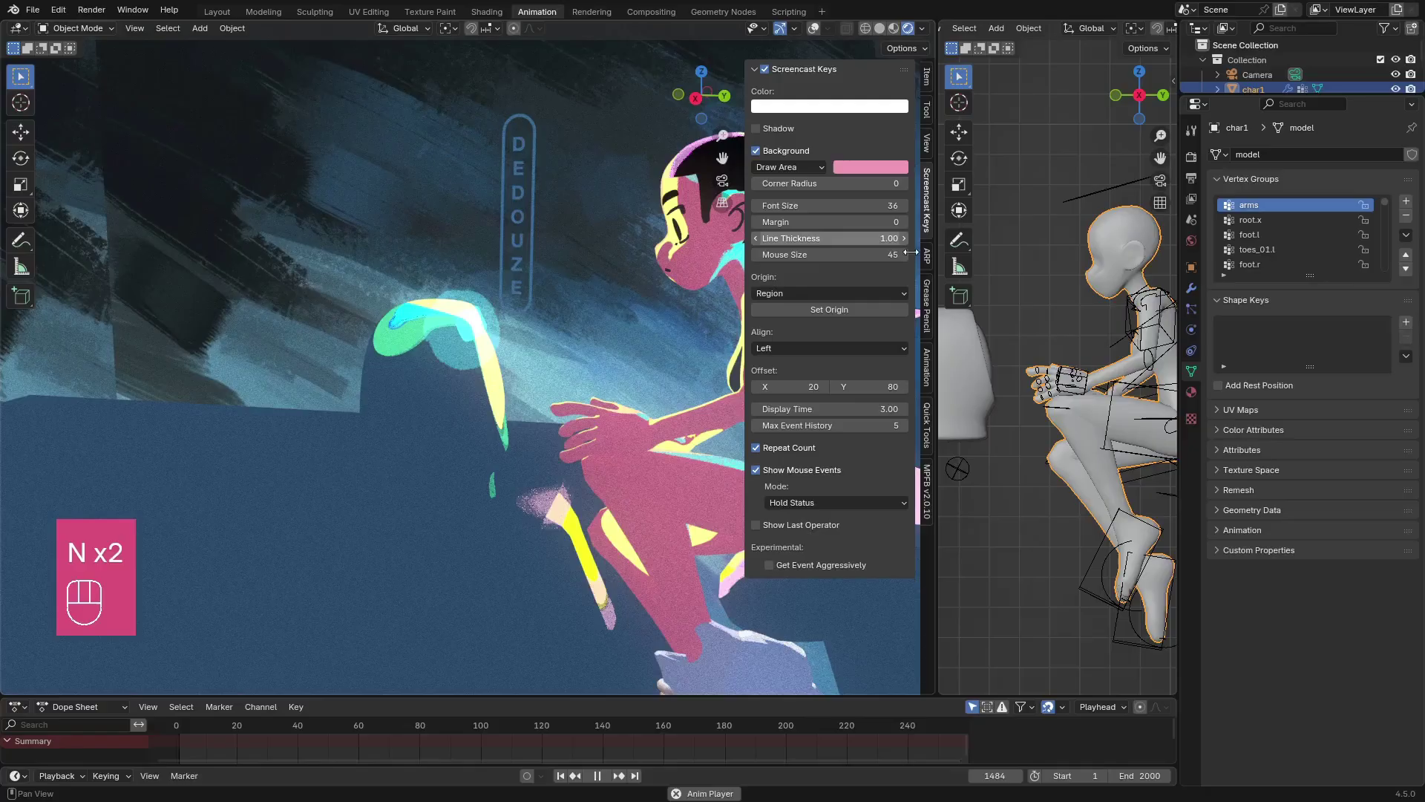
left_click(927, 367)
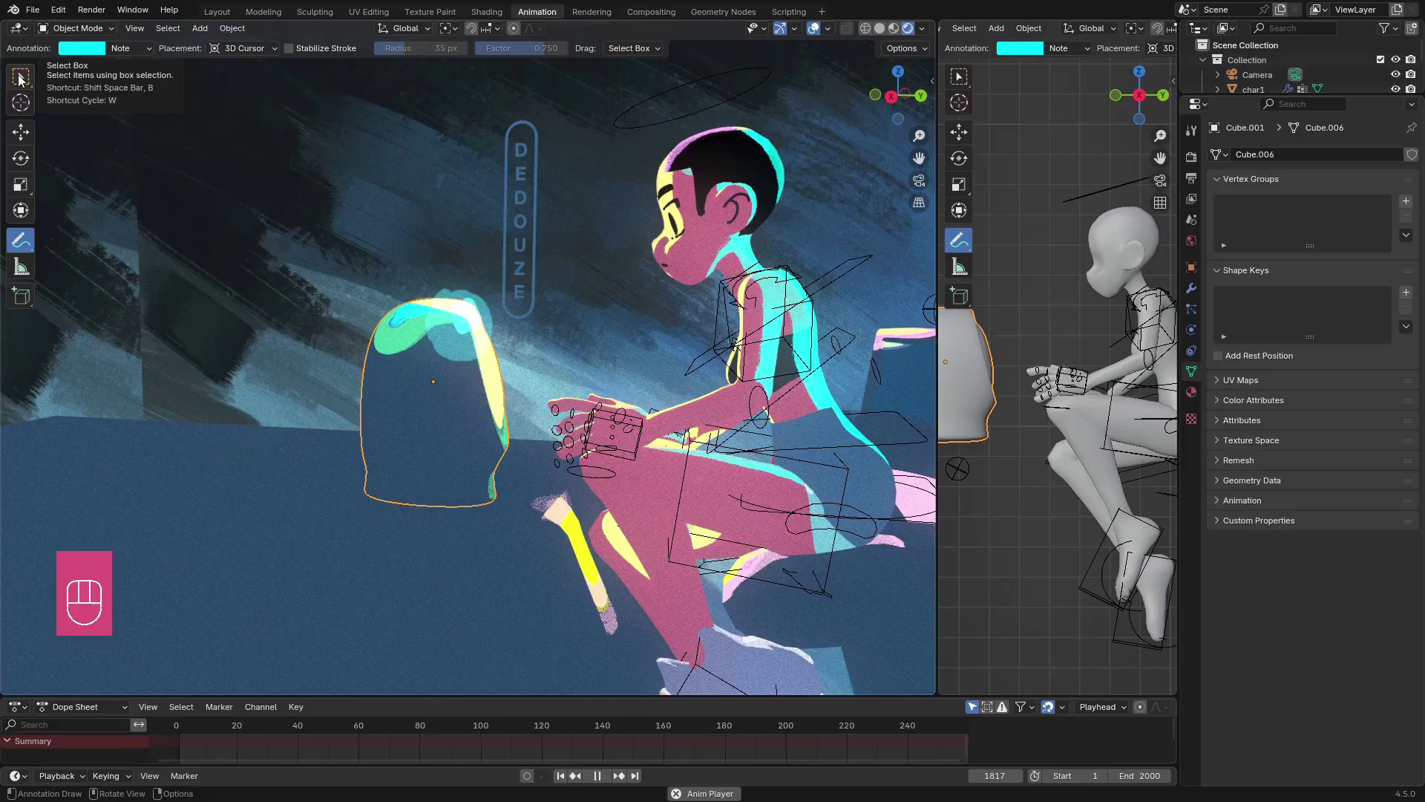
left_click(21, 76)
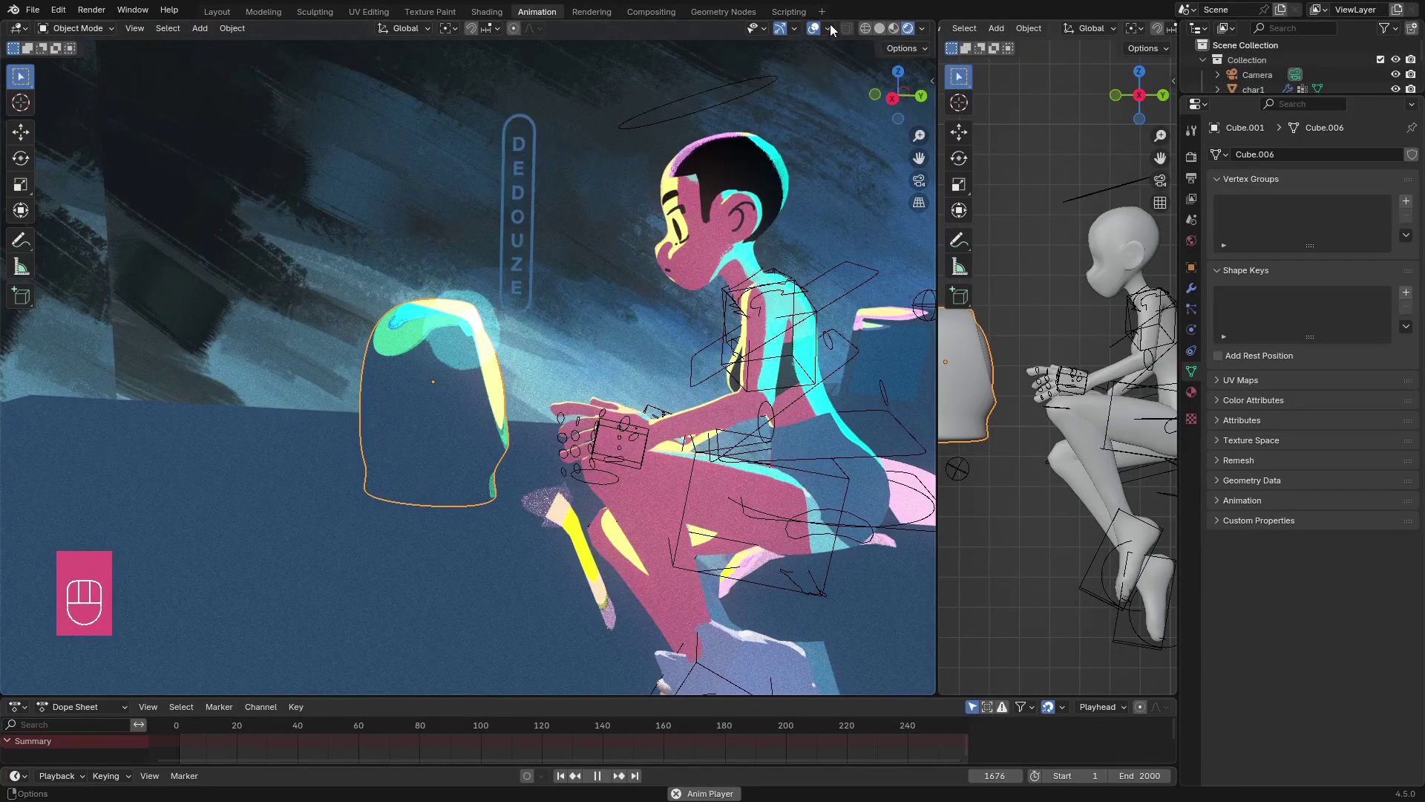
left_click(828, 28)
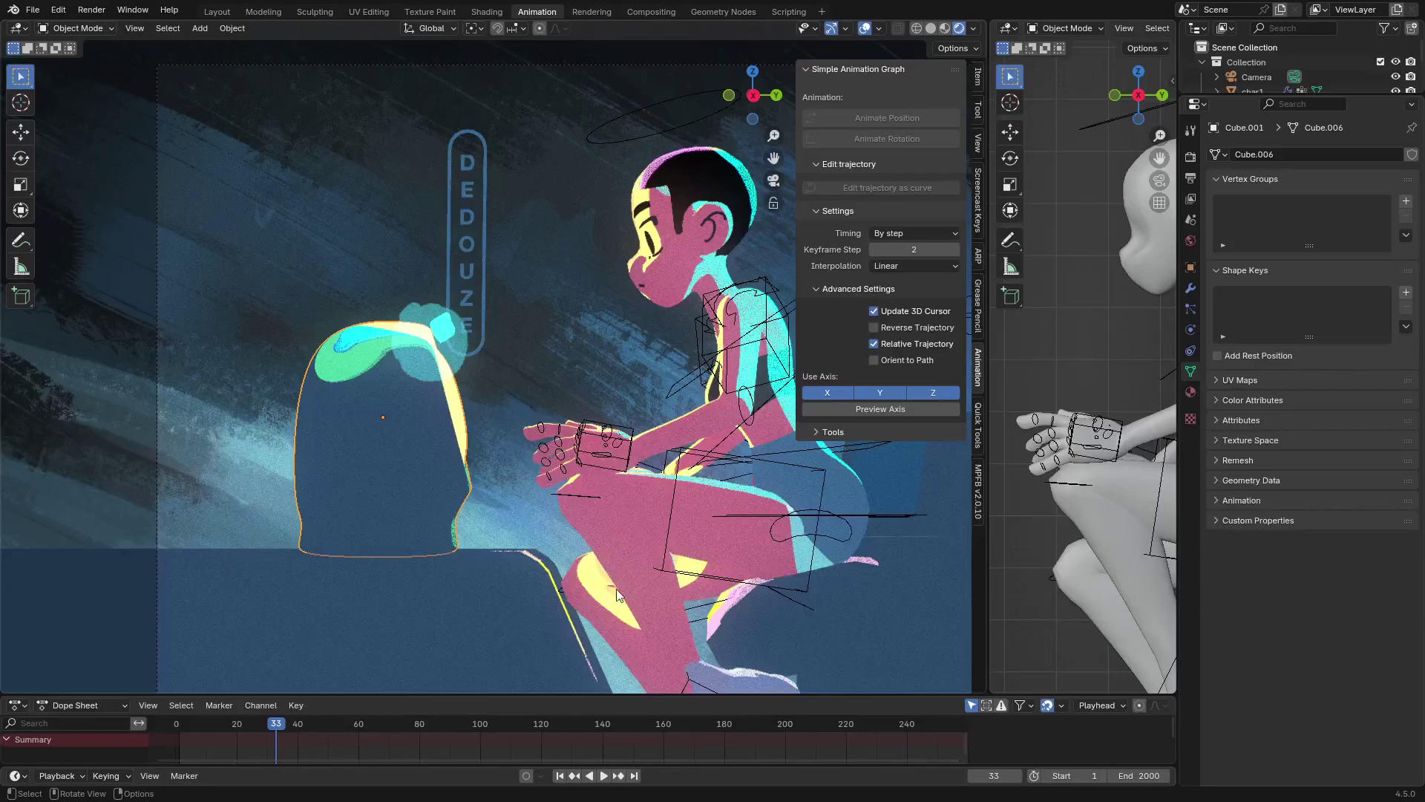
Try to move the rounded block freely in the scene
key("g")
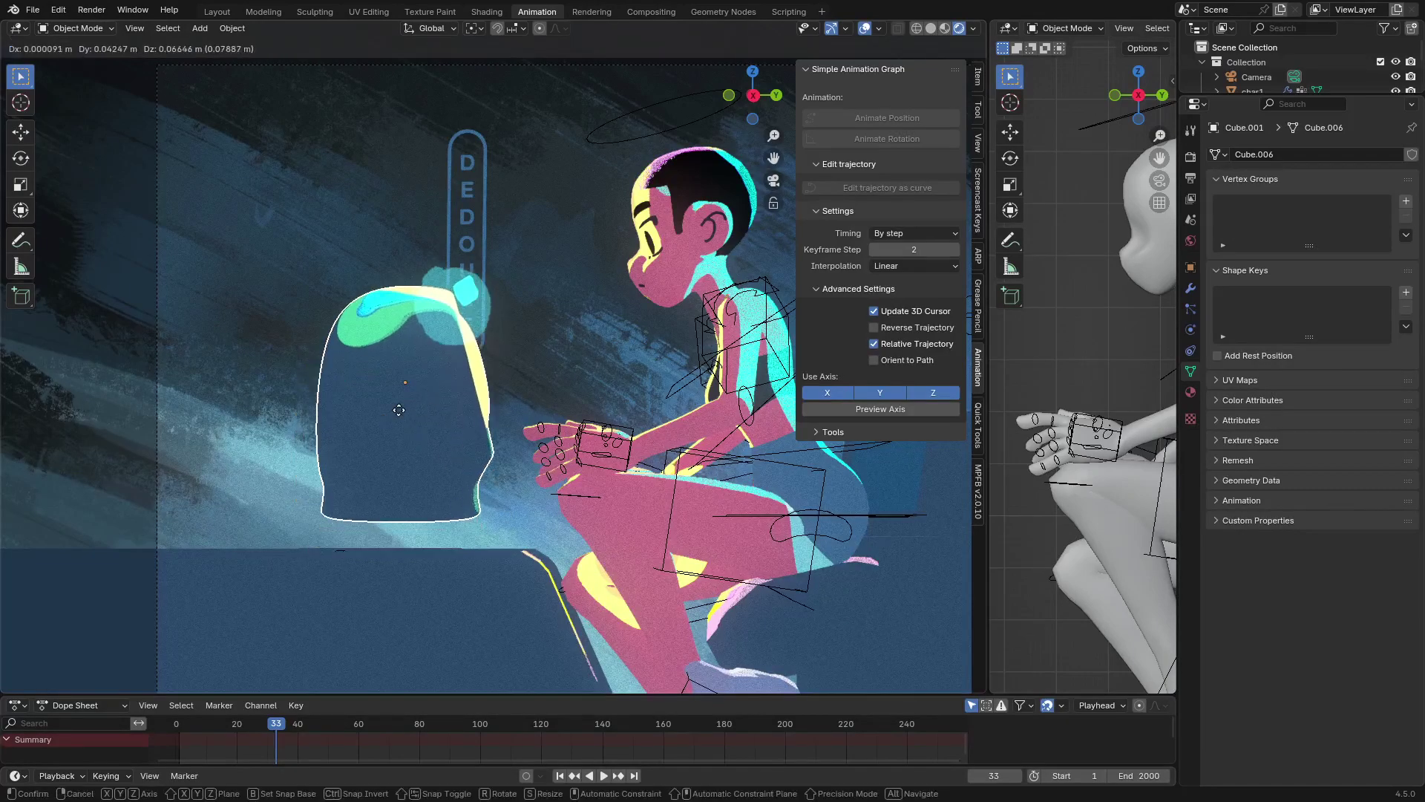
right_click(403, 418)
Put the character's rig in Pose Mode and move the hand bone slightly toward the rounded block
left_click(630, 429)
key("ctrl+Tab")
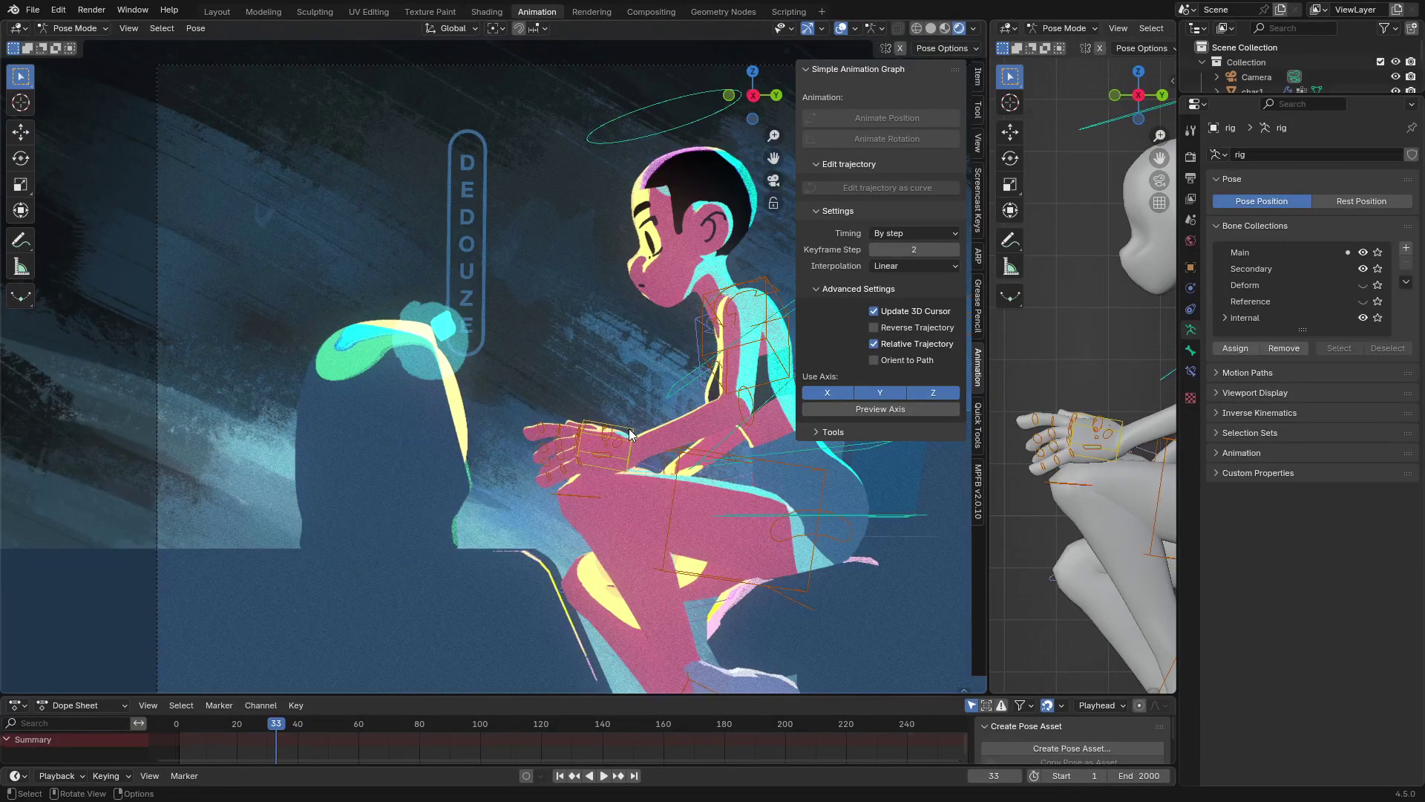
left_click(630, 428)
key("g")
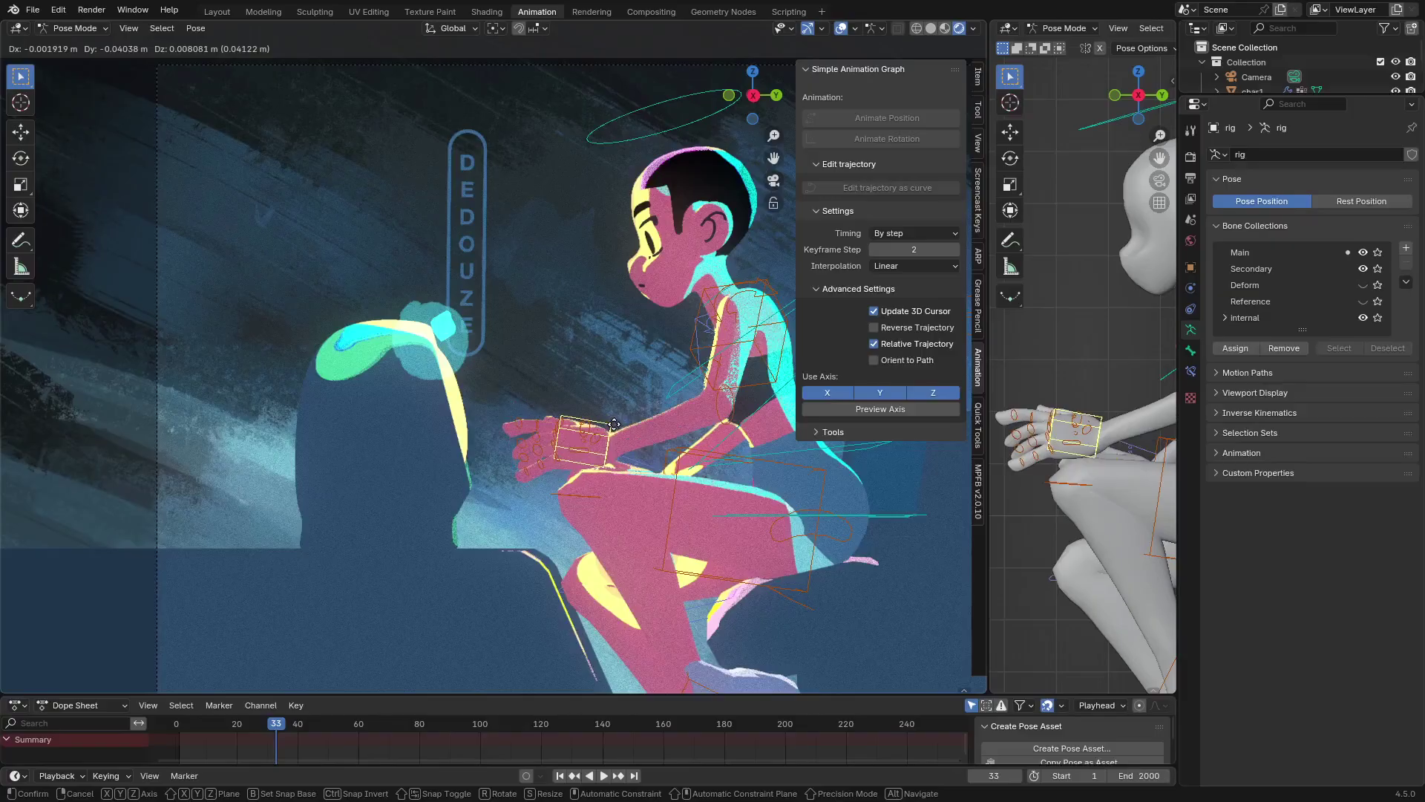
left_click(608, 419)
Snap the 3D cursor to the selected hand bone
key("shift+s")
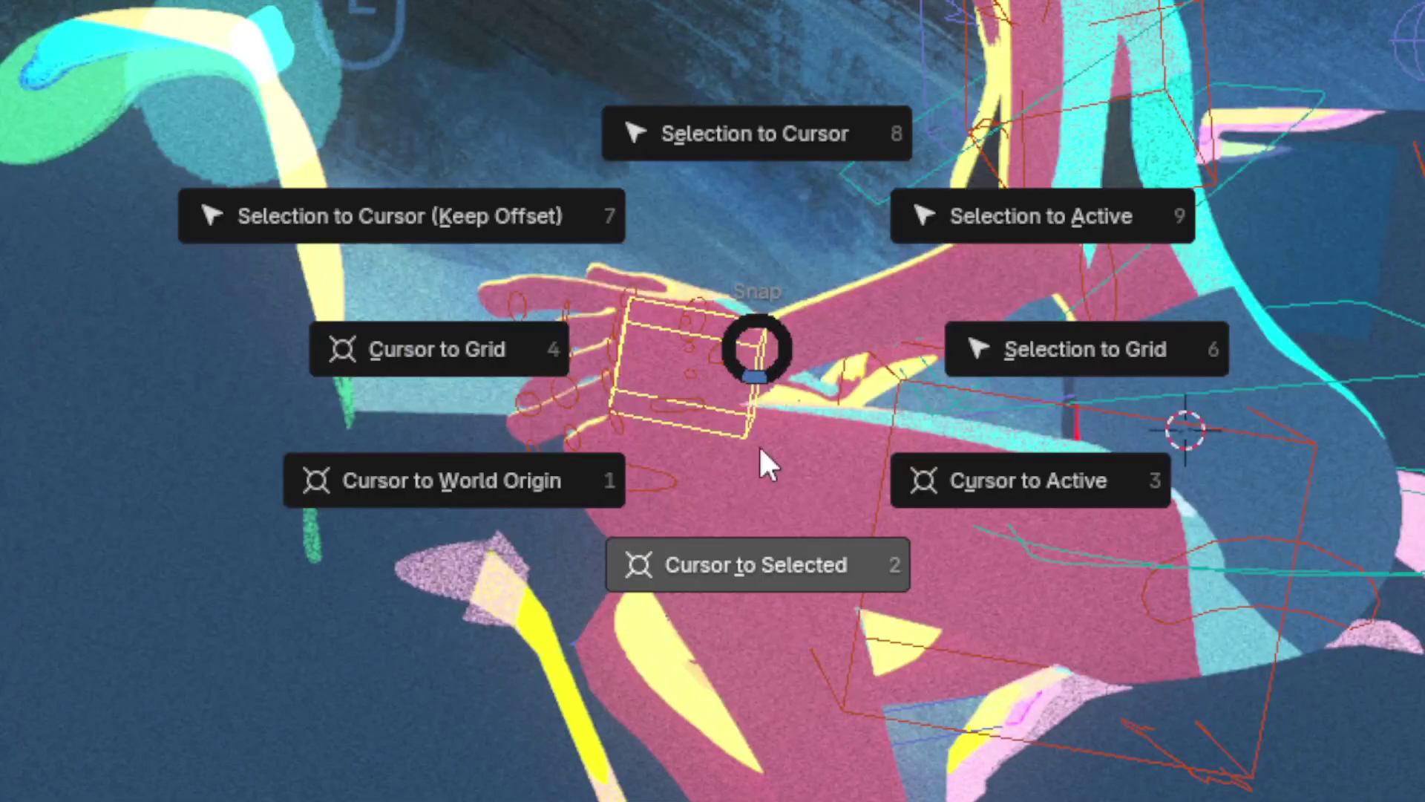
left_click(614, 519)
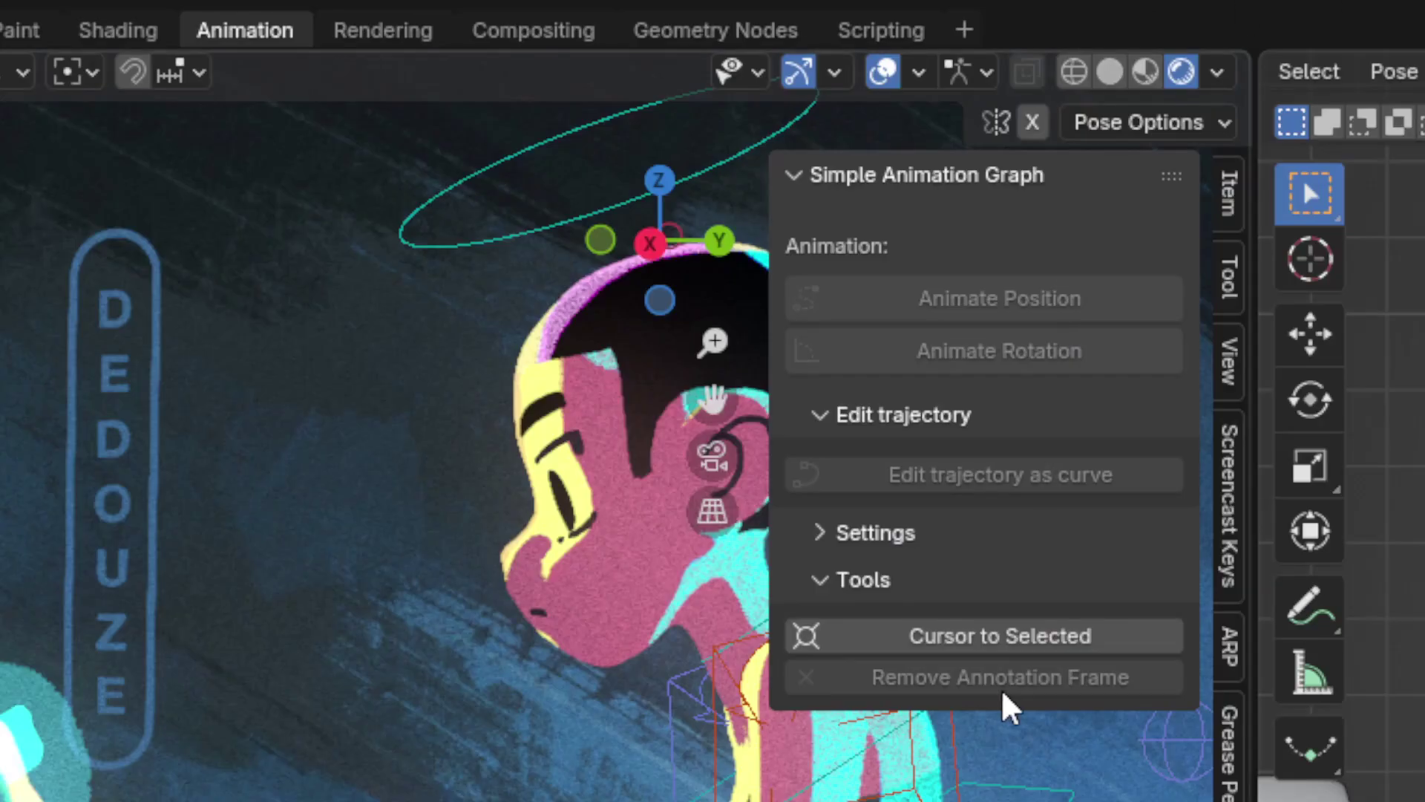
left_click(997, 640)
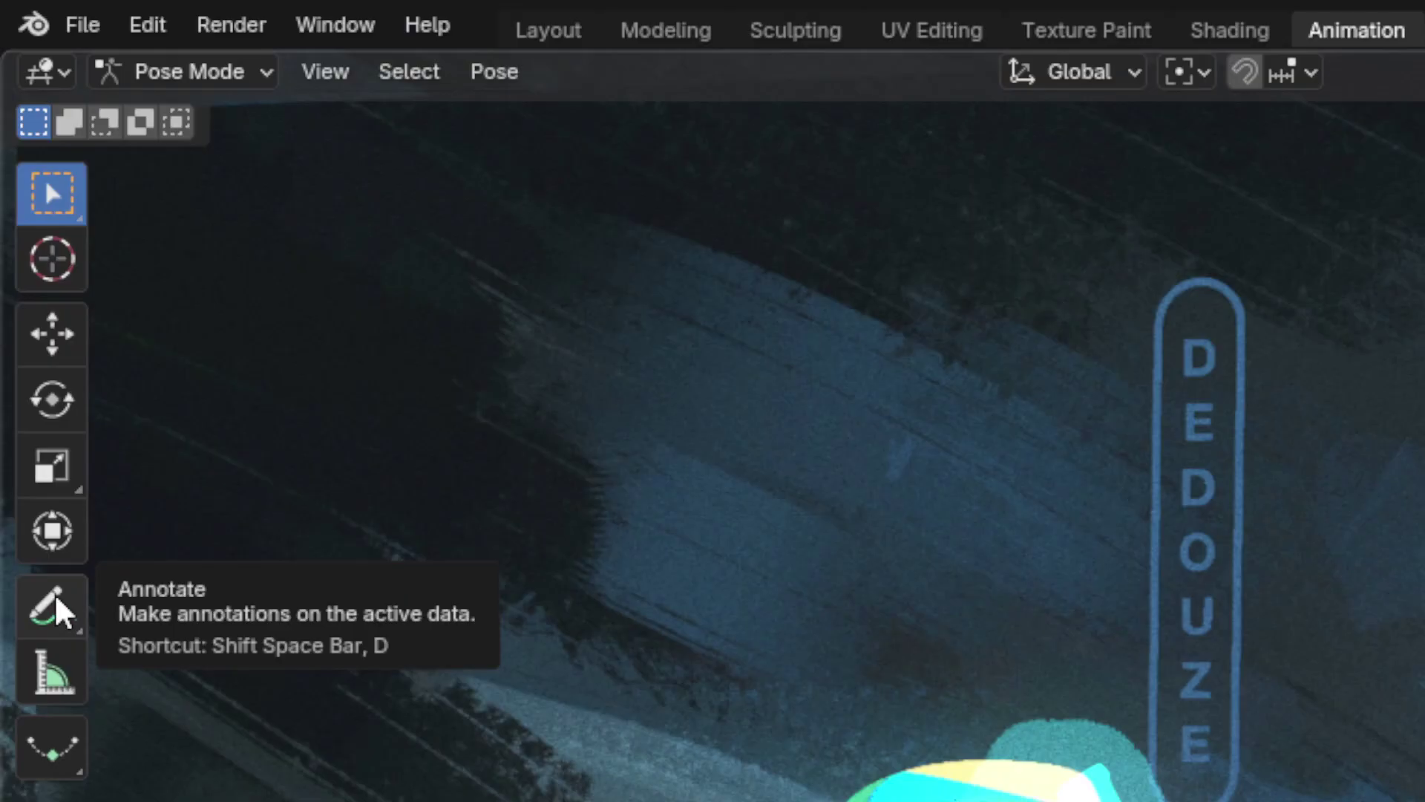
Activate the Annotate tool with the Note layer and 3D Cursor stroke placement
left_click(21, 240)
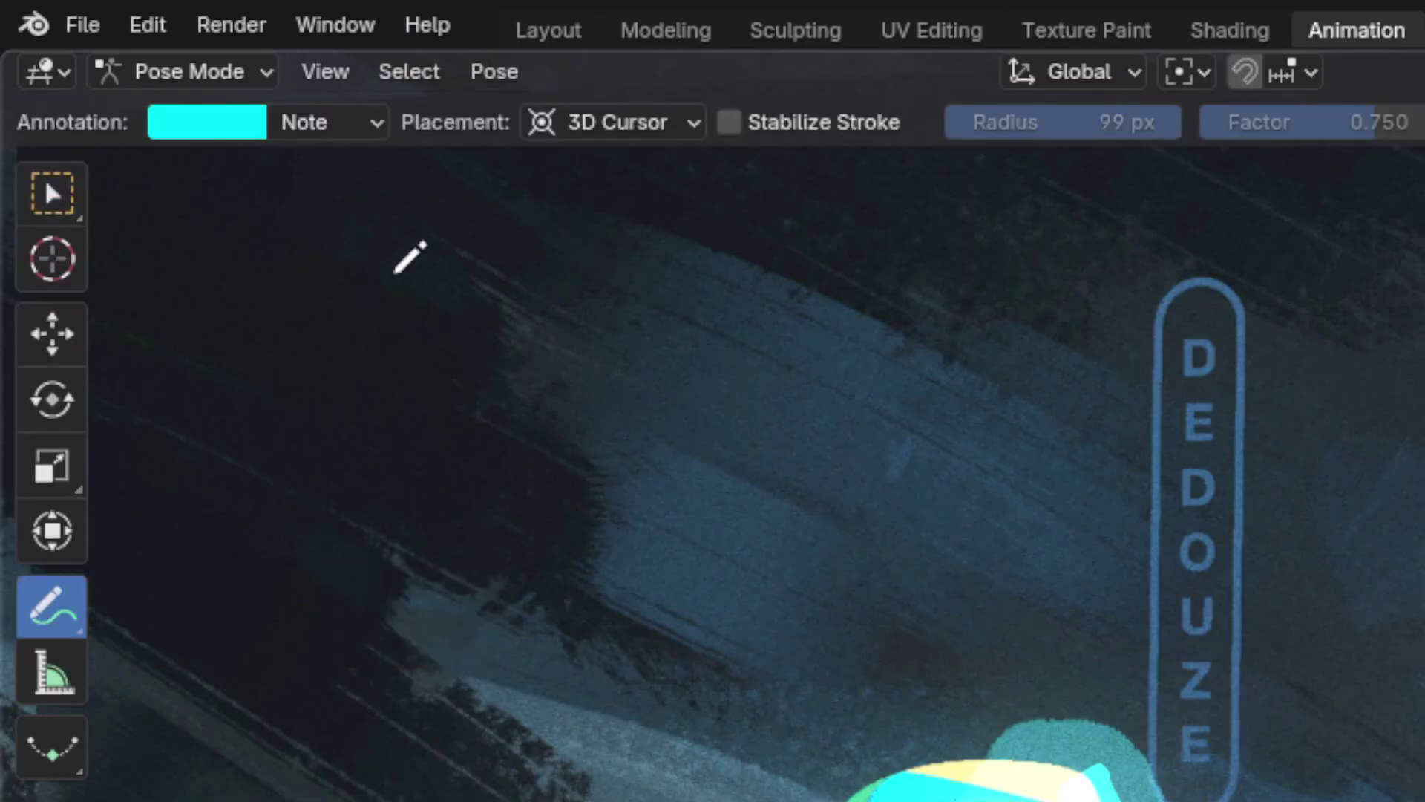
left_click(323, 127)
left_click(216, 127)
left_click(682, 128)
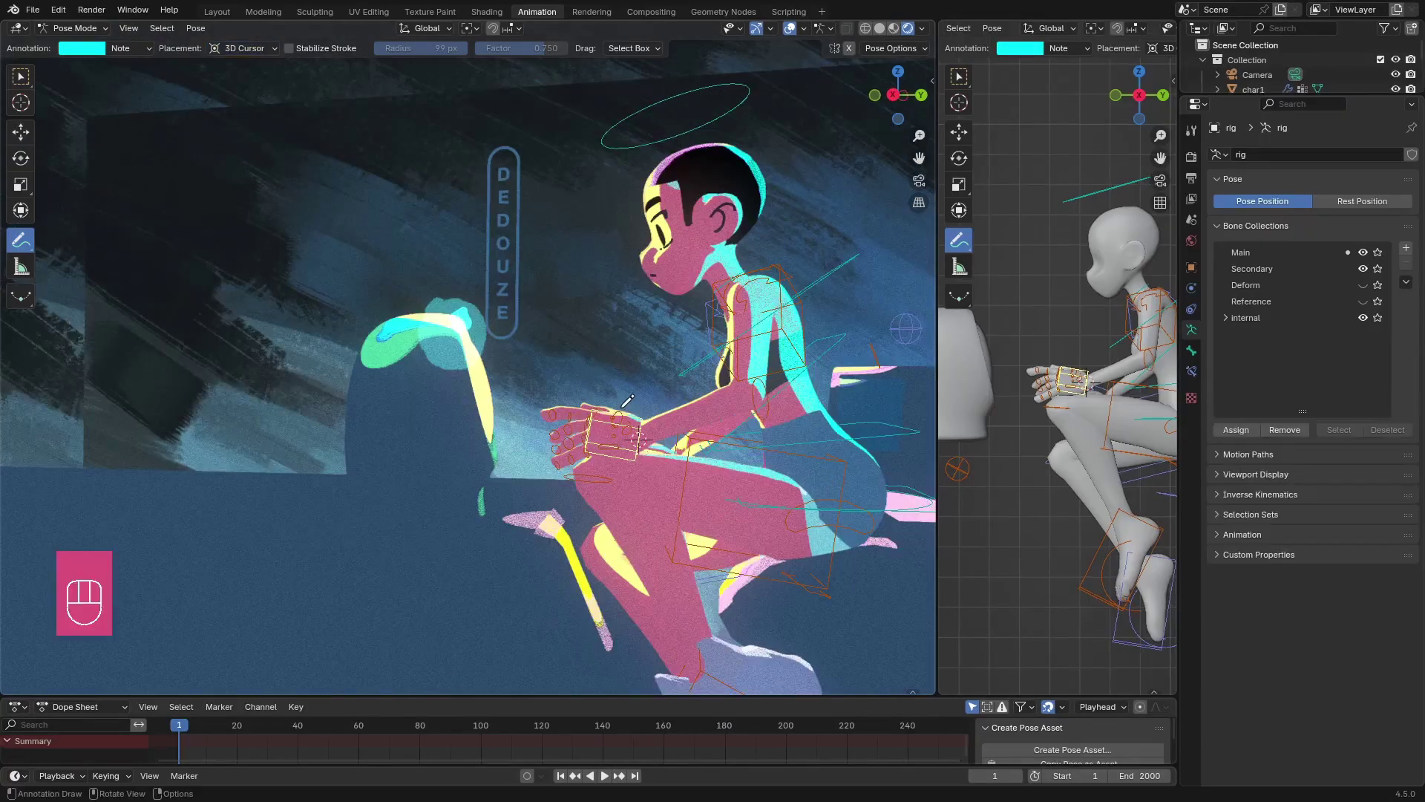
Draw trial annotation arcs from the hand toward the rounded block, erasing part of the stroke with the annotation eraser
left_click(626, 397)
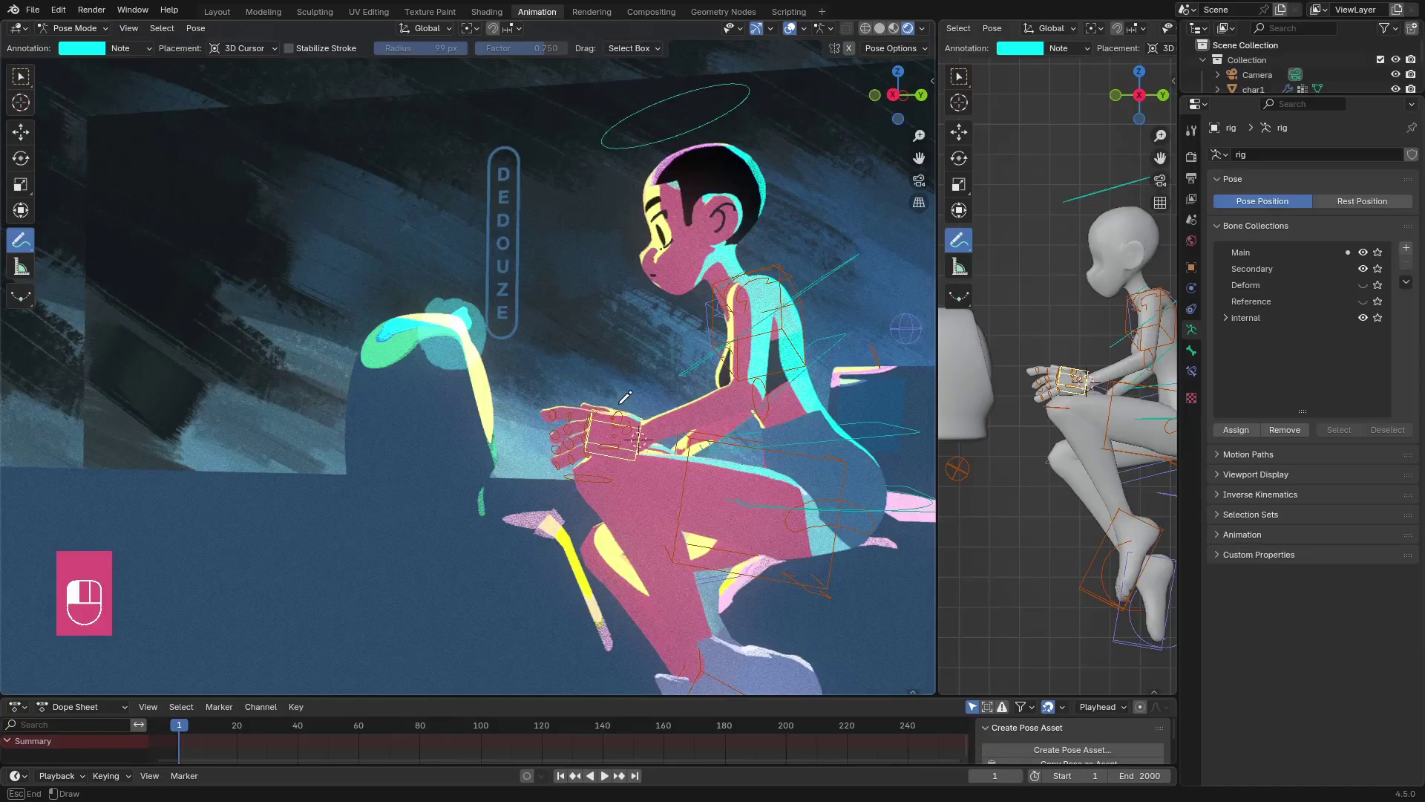
left_click_drag(495, 362, 496, 362)
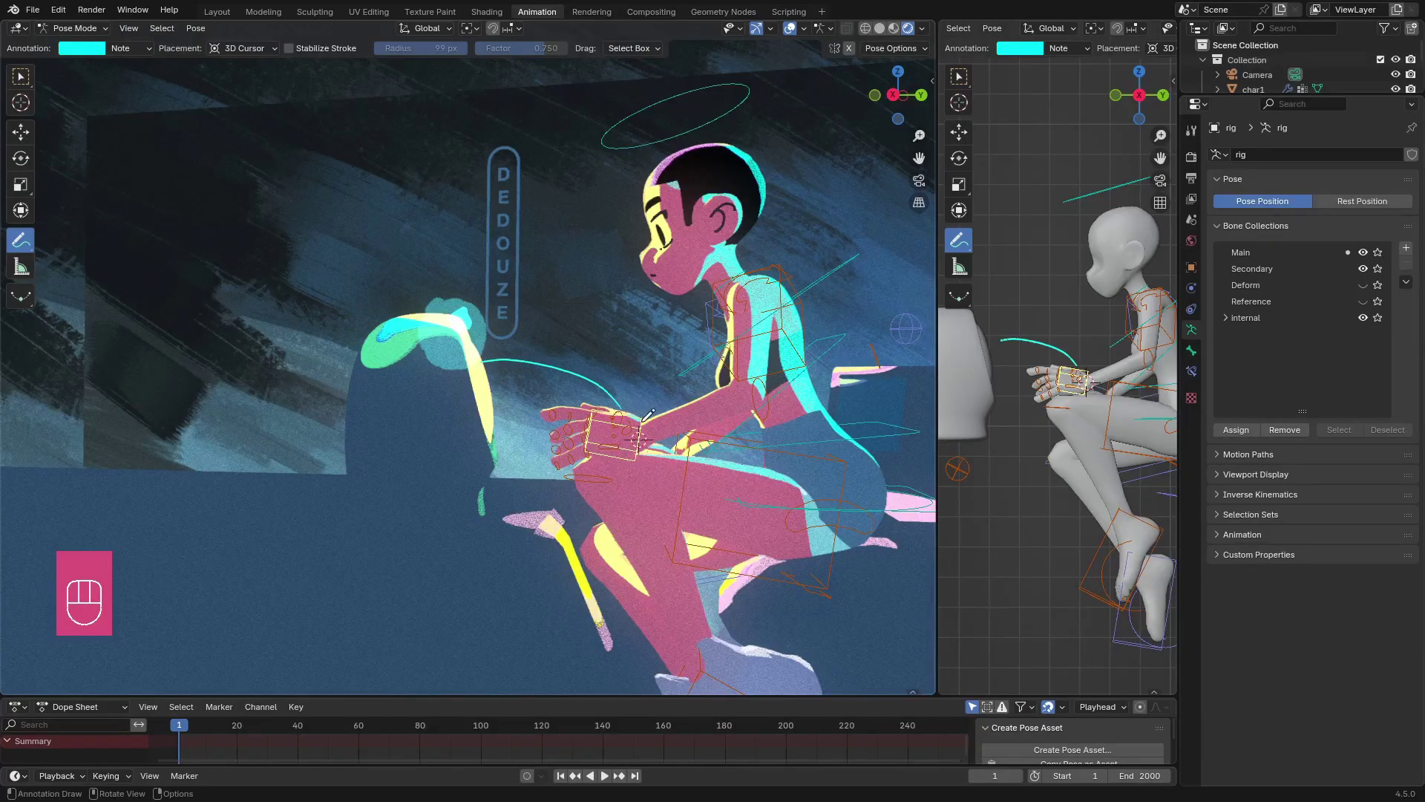
key("ctrl")
left_click_drag(479, 353, 494, 357, "ctrl")
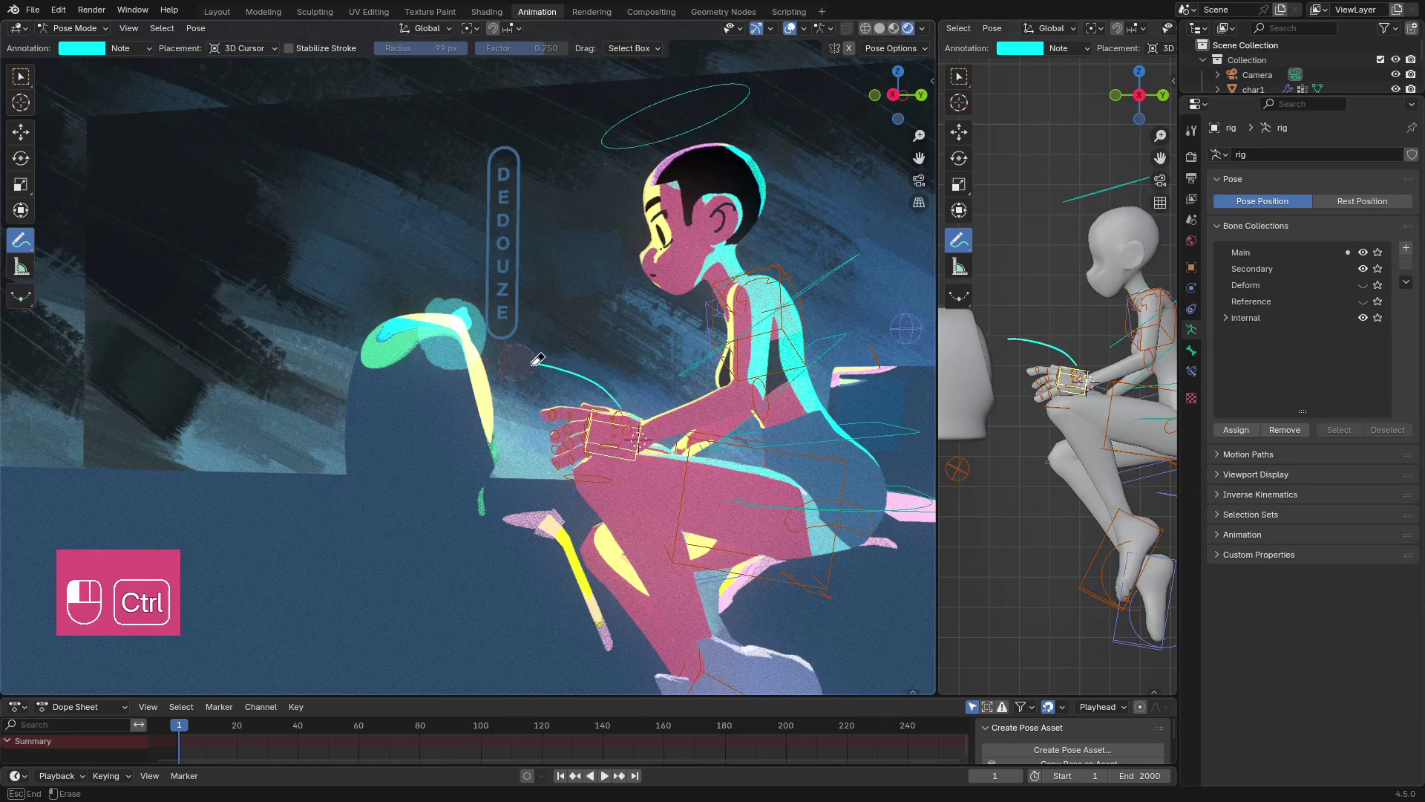
left_click_drag(628, 412, 509, 362, "ctrl")
Remove the annotation frame that holds the trial arc
key("n")
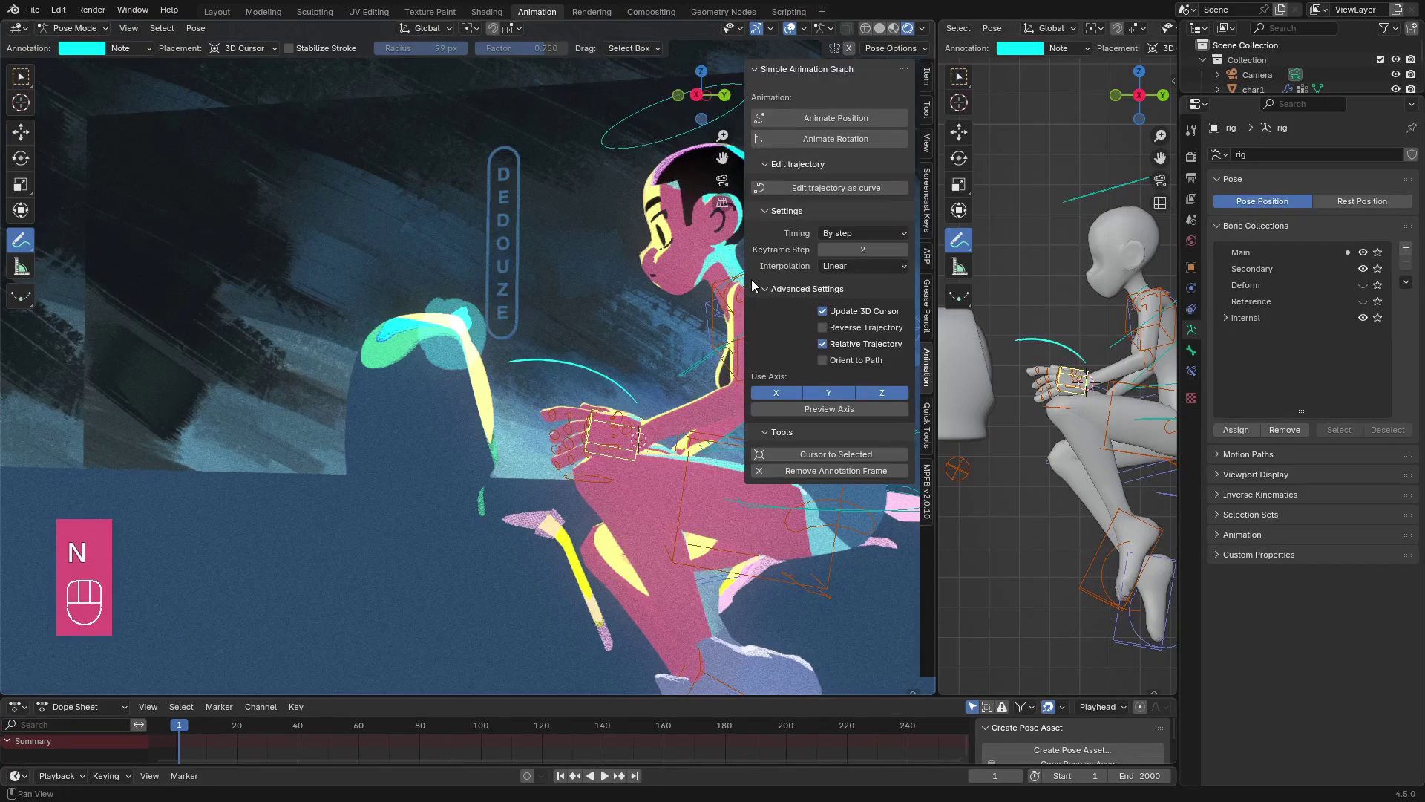
left_click(797, 472)
key("n")
Draw a taller annotation arc from the top of the hand up and over to the rounded block's upper corner
left_click_drag(620, 406, 613, 380)
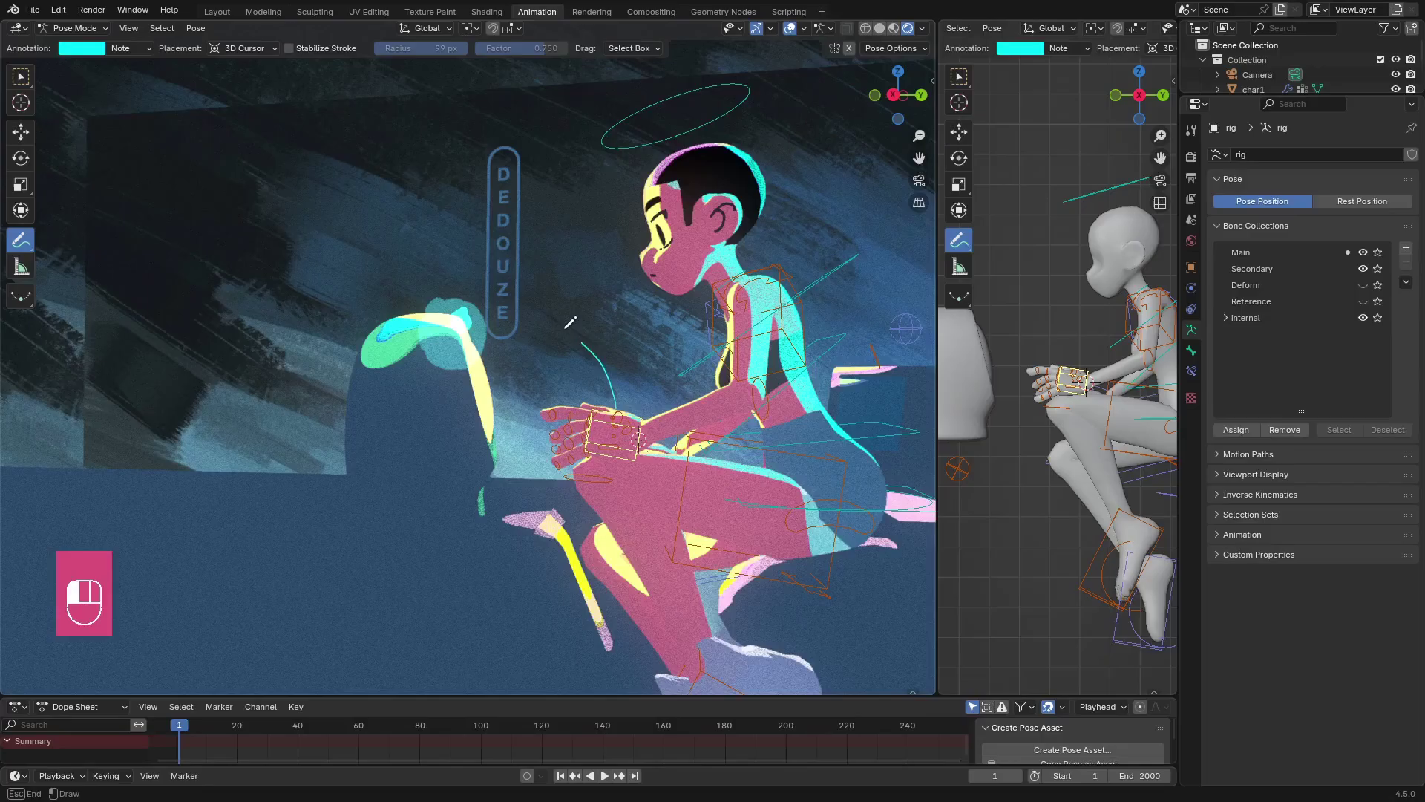
left_click_drag(566, 328, 458, 318)
left_click_drag(617, 406, 616, 406)
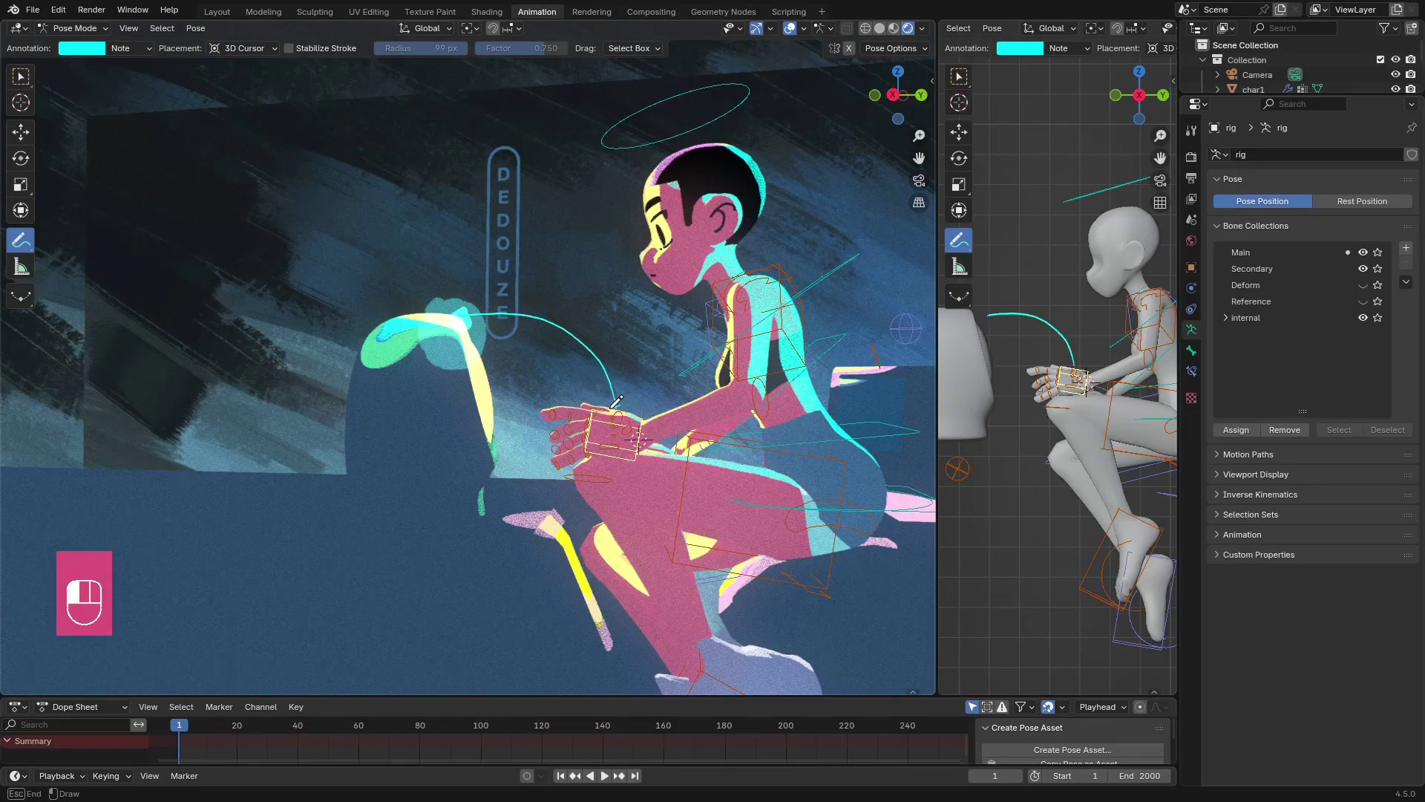
Cross the arc with short timing ticks, spaced closely near both ends and wider apart in the middle
scroll(616, 401, "up", 3)
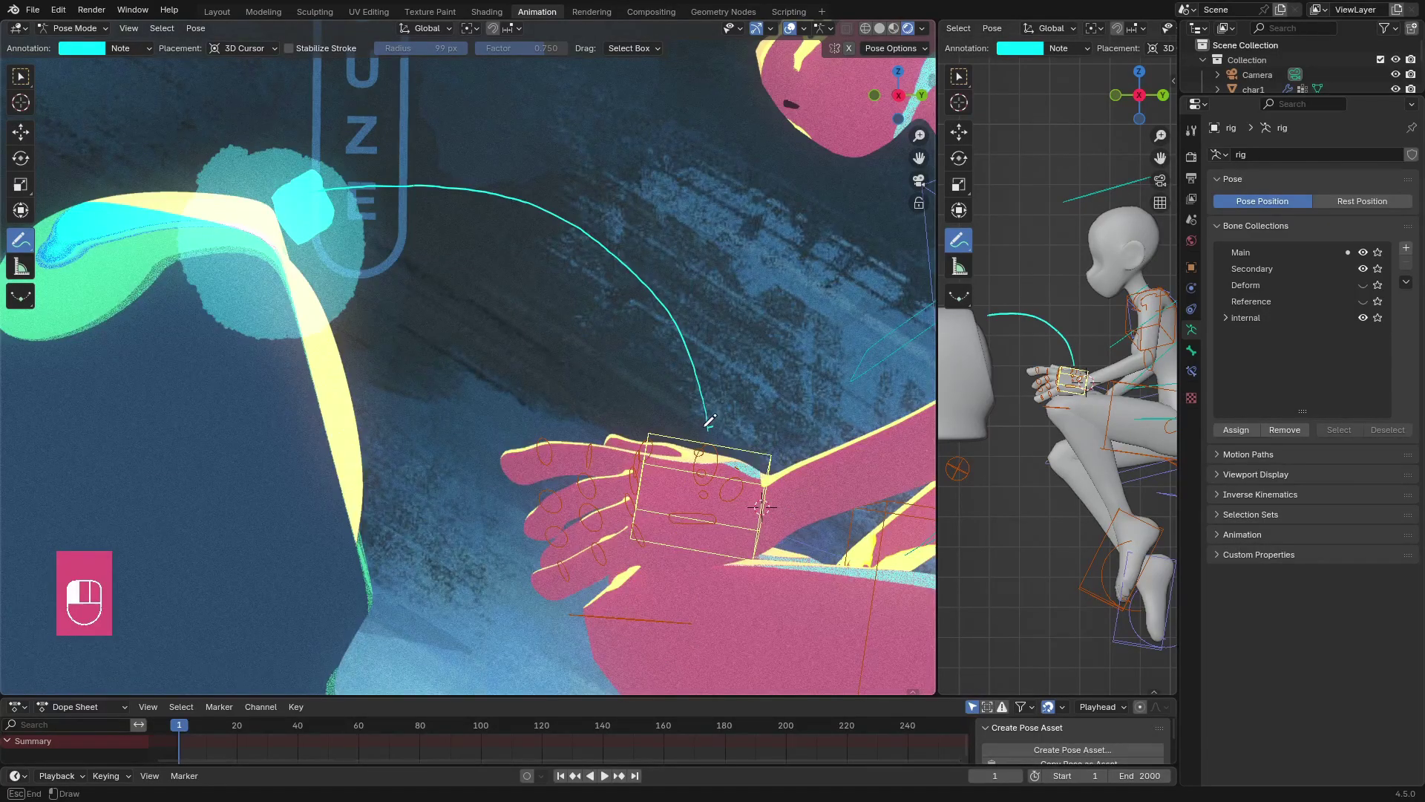
mouse_move(701, 420)
left_mouse_down()
mouse_move(690, 365)
mouse_move(707, 403)
left_mouse_up()
key("ctrl+z")
left_click_drag(682, 352, 691, 349)
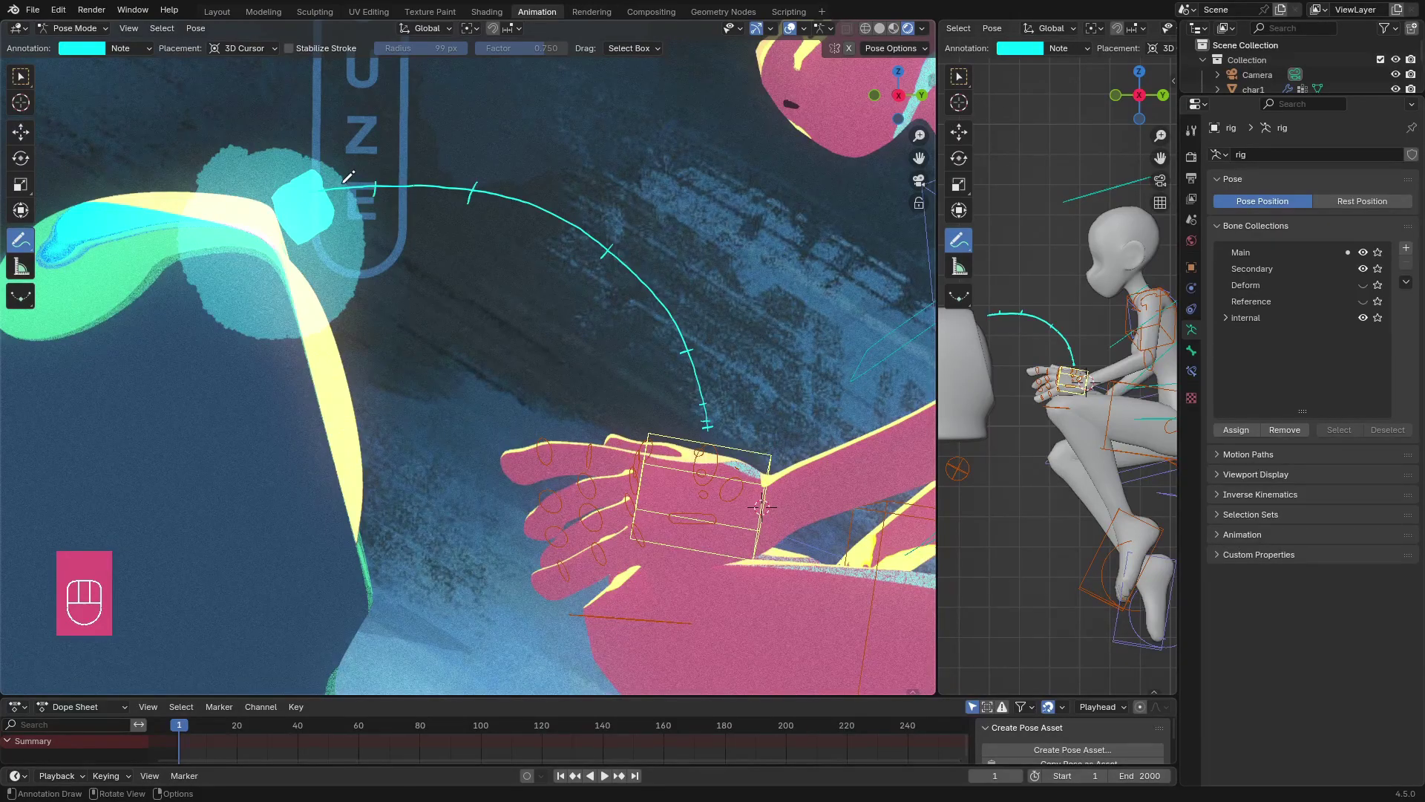
left_click_drag(340, 185, 342, 194)
middle_click_drag(353, 188, 610, 407, "ctrl")
Animate the hand bone's position along the drawn arc and play the animation
key("n")
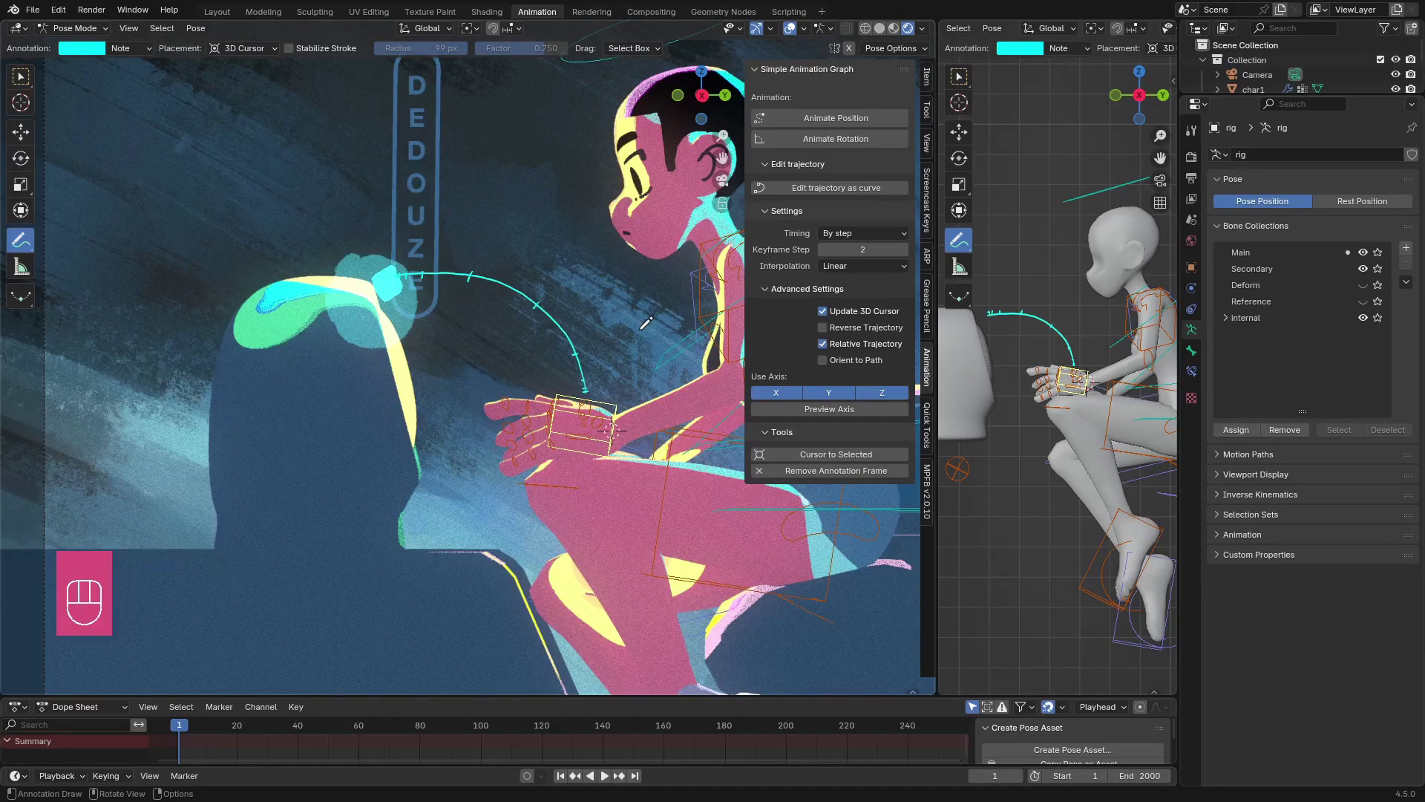
left_click(785, 118)
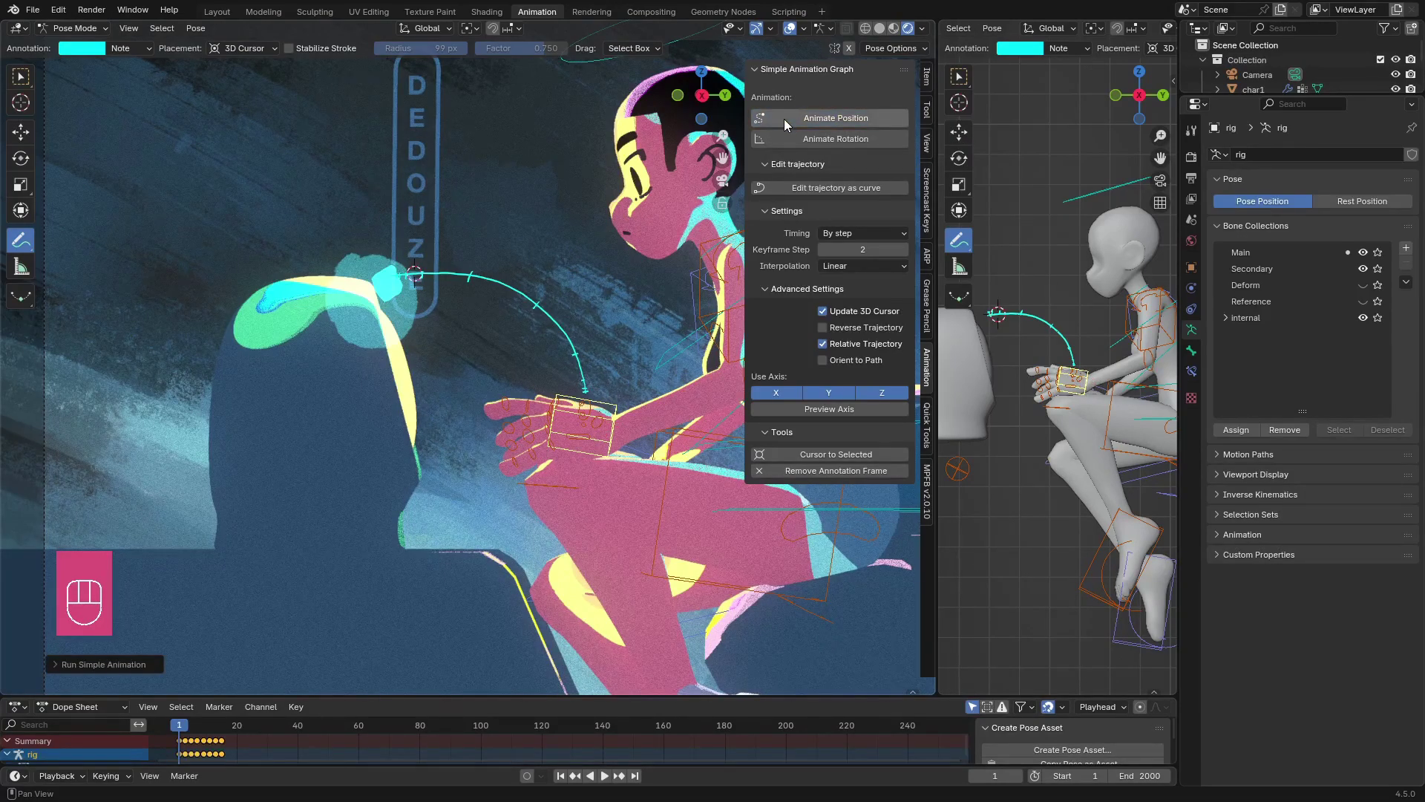
left_click(604, 776)
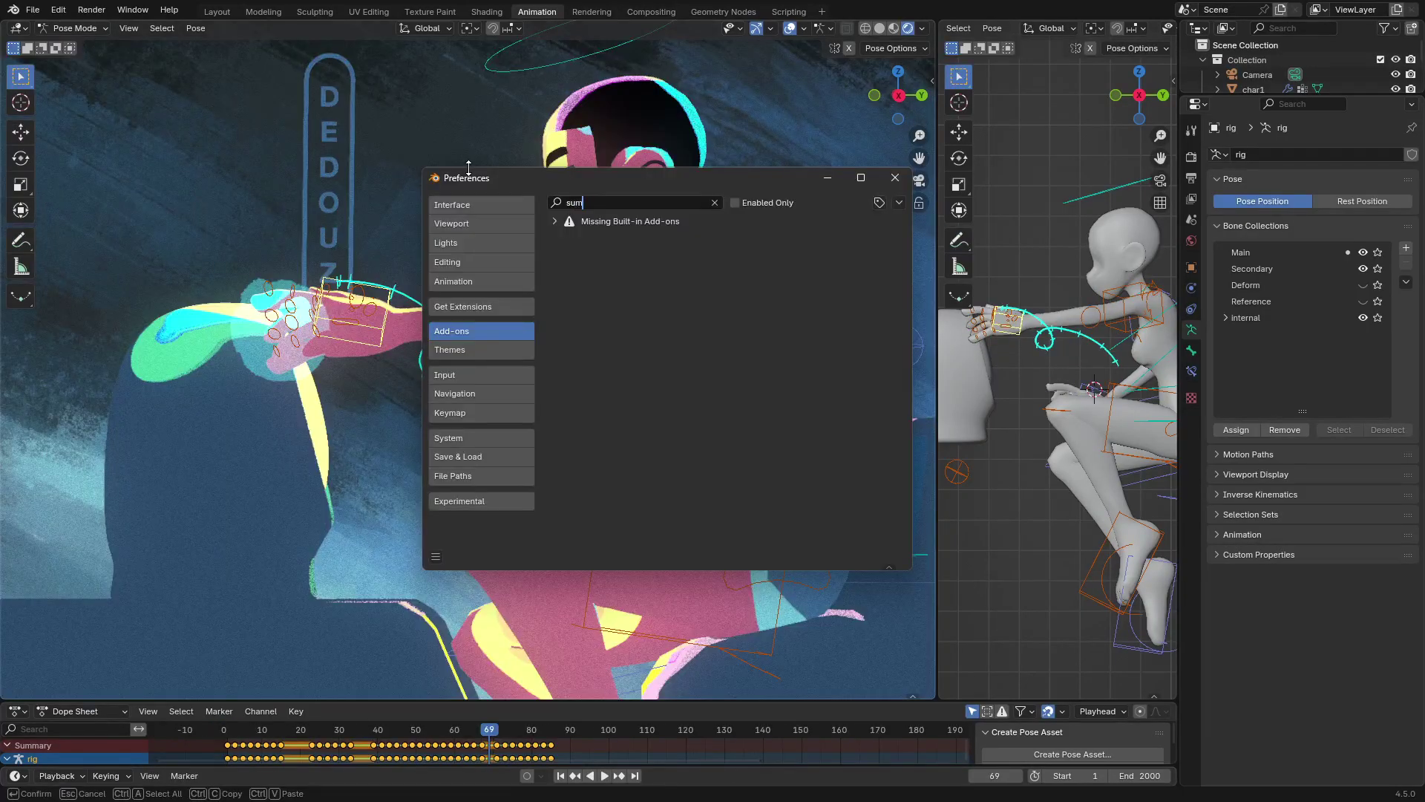
Search the add-ons in the preferences for "sim"
key("BackSpace")
key("BackSpace")
key("BackSpace")
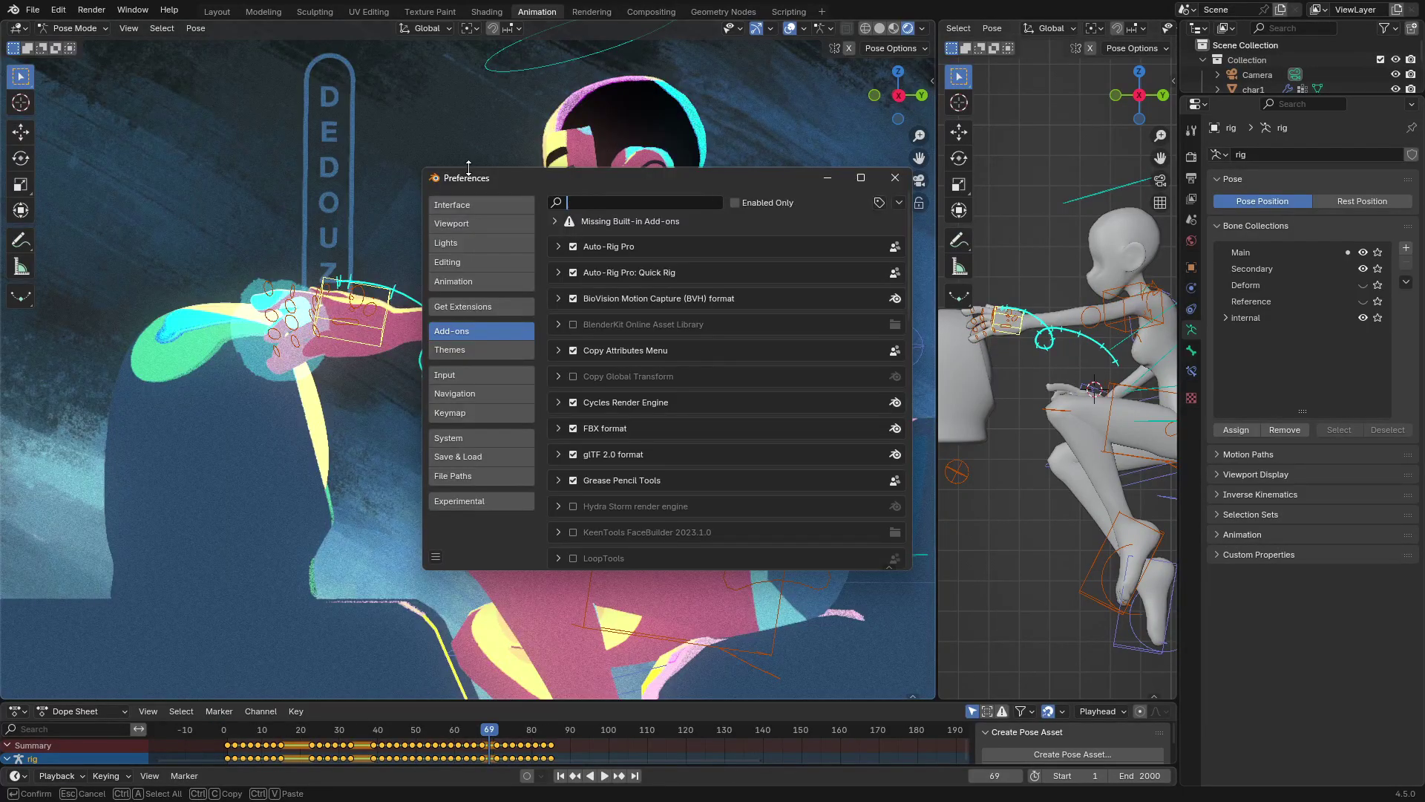
type("sim")
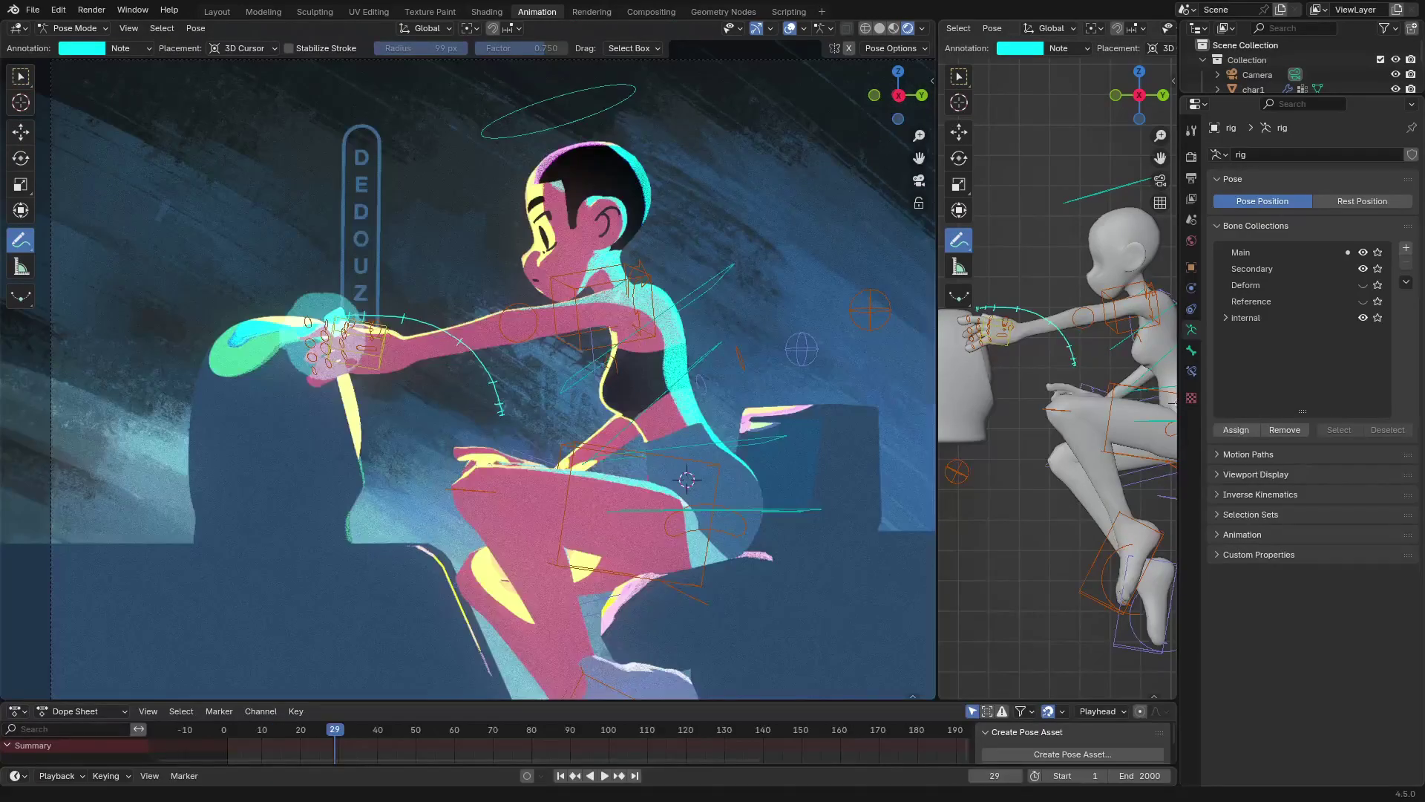
At frame 21, snap the 3D cursor to the hand bone and draw a curved trajectory from the hand back toward the torso
mouse_move(328, 729)
left_mouse_down()
mouse_move(314, 728)
mouse_move(337, 732)
left_mouse_up()
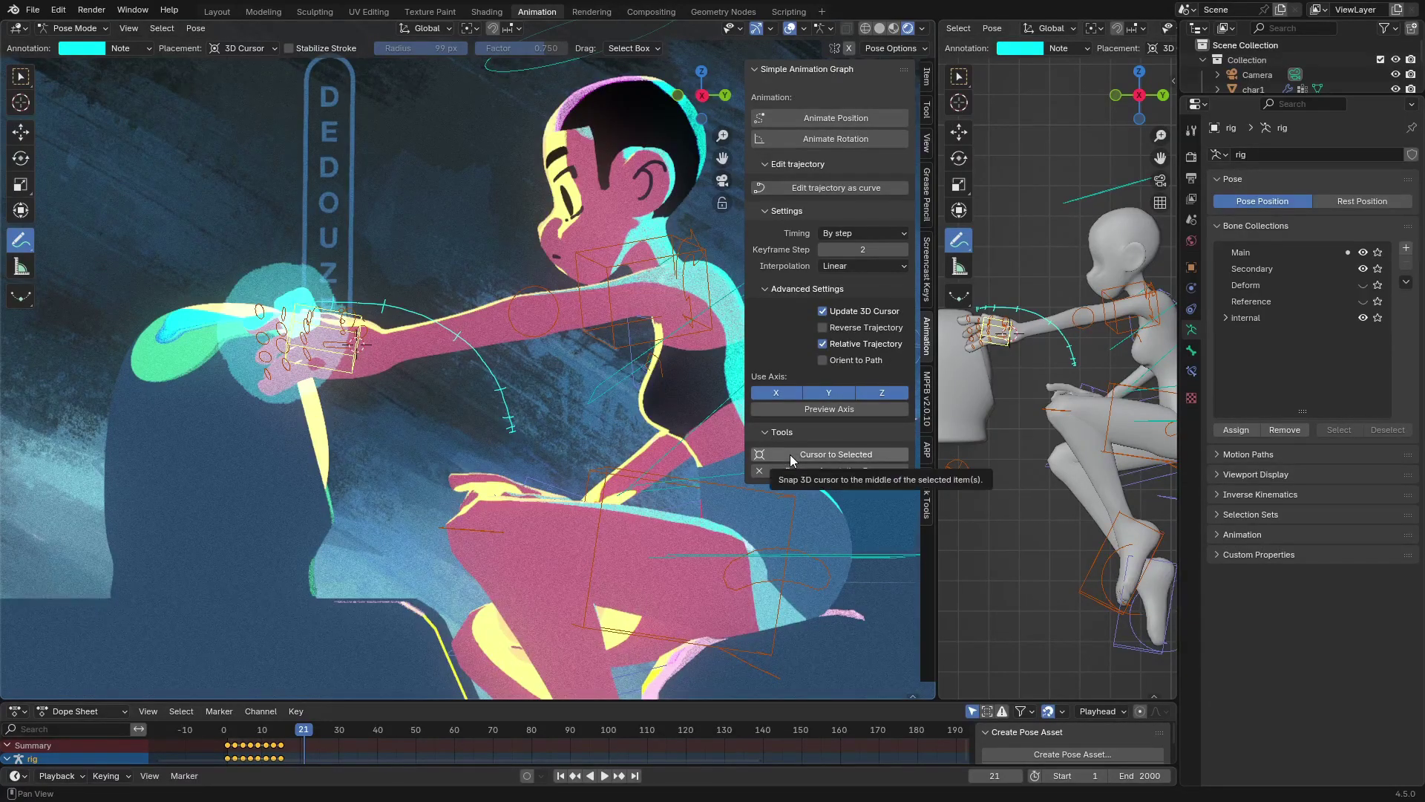
left_click(790, 454)
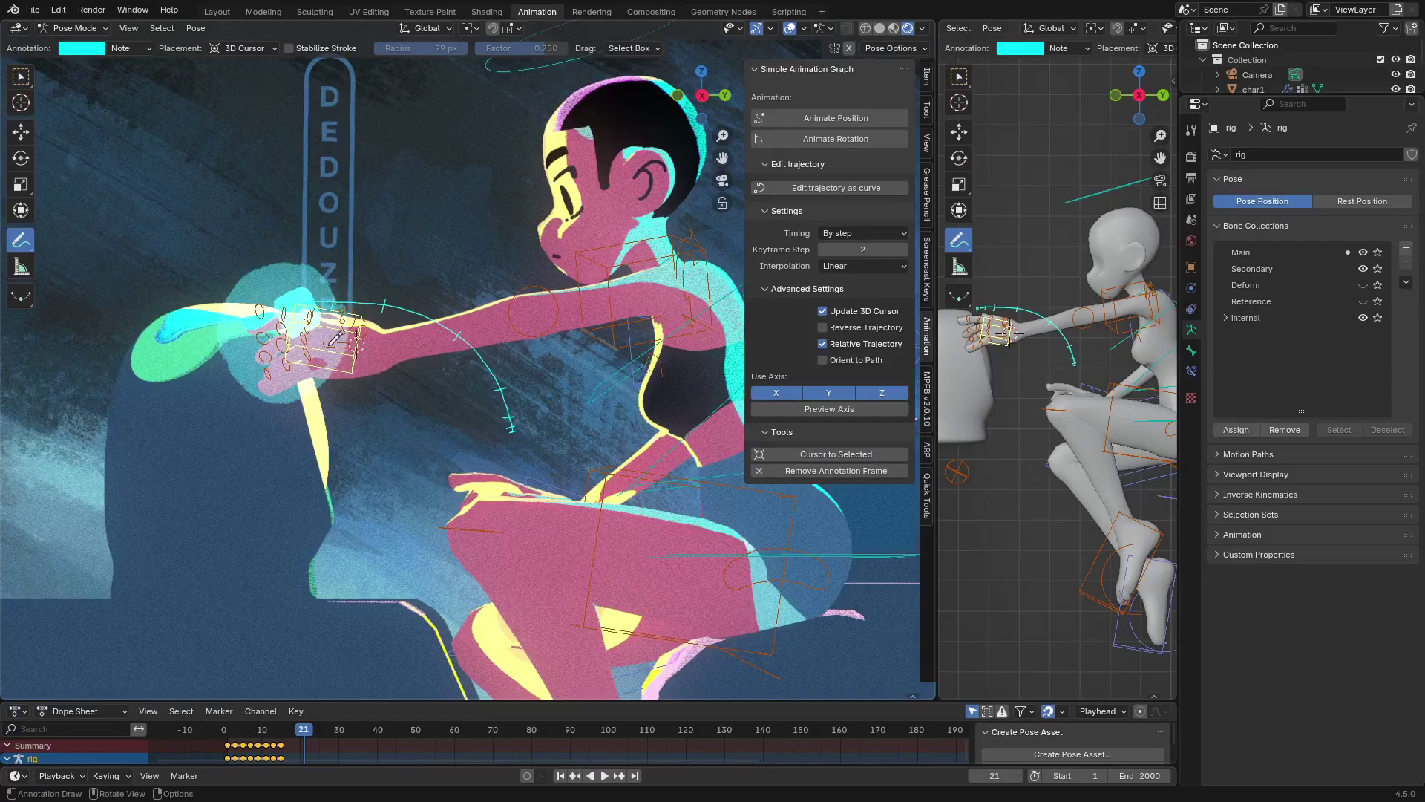
mouse_move(349, 304)
left_mouse_down()
mouse_move(557, 391)
mouse_move(660, 410)
left_mouse_up()
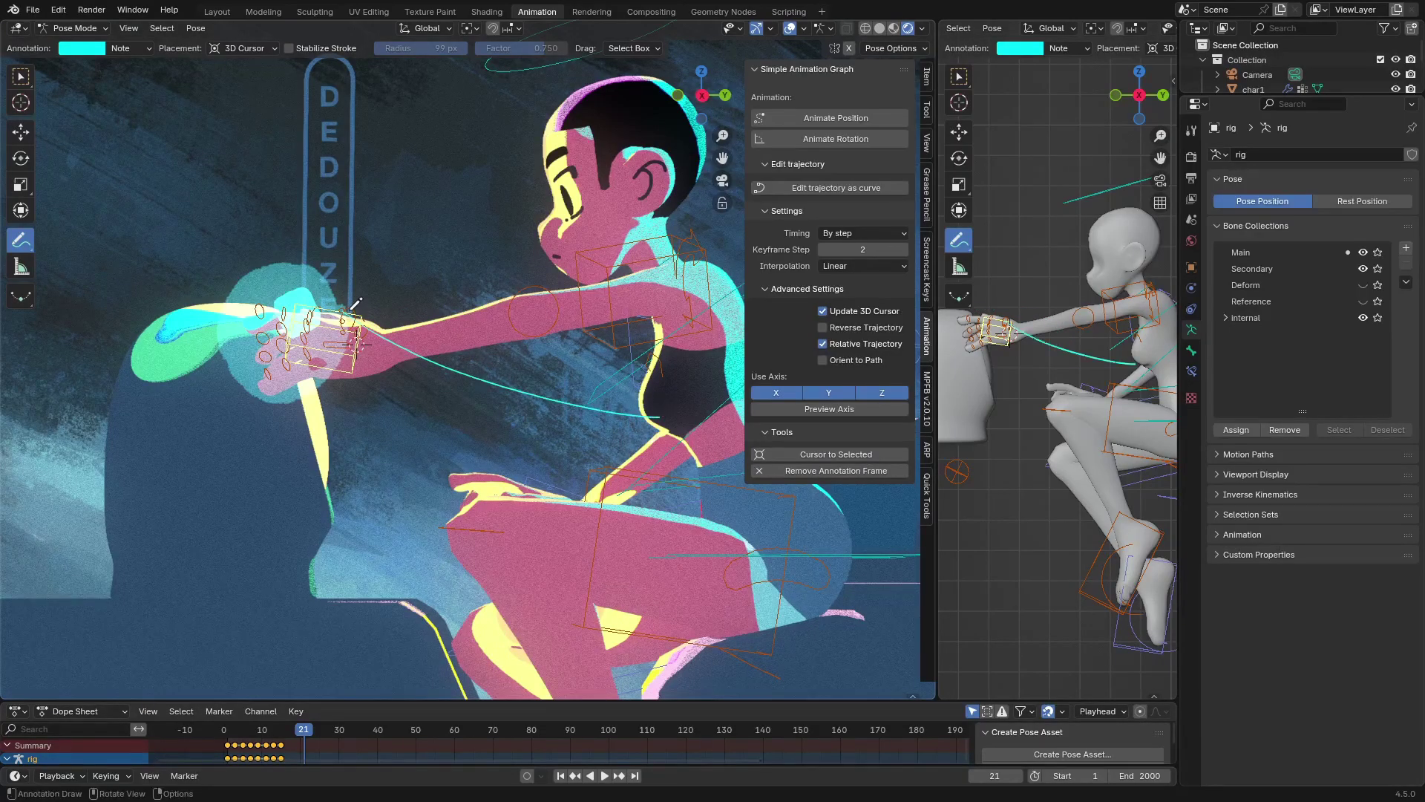
Move to frame 23, animate the hand bone's position along the ticked trajectory and scrub back toward the start
mouse_move(297, 733)
left_mouse_down()
mouse_move(242, 733)
mouse_move(309, 732)
left_mouse_up()
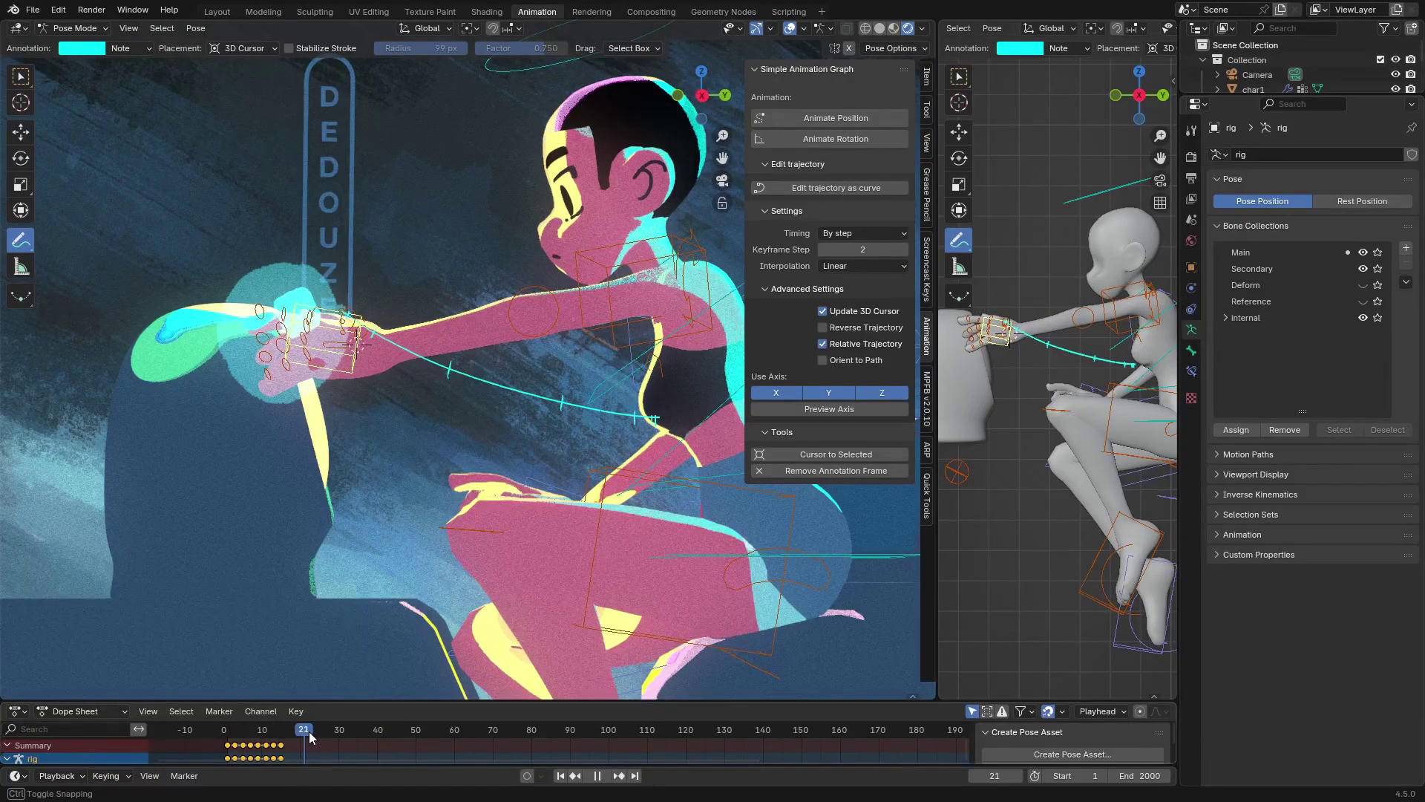
left_click(796, 115)
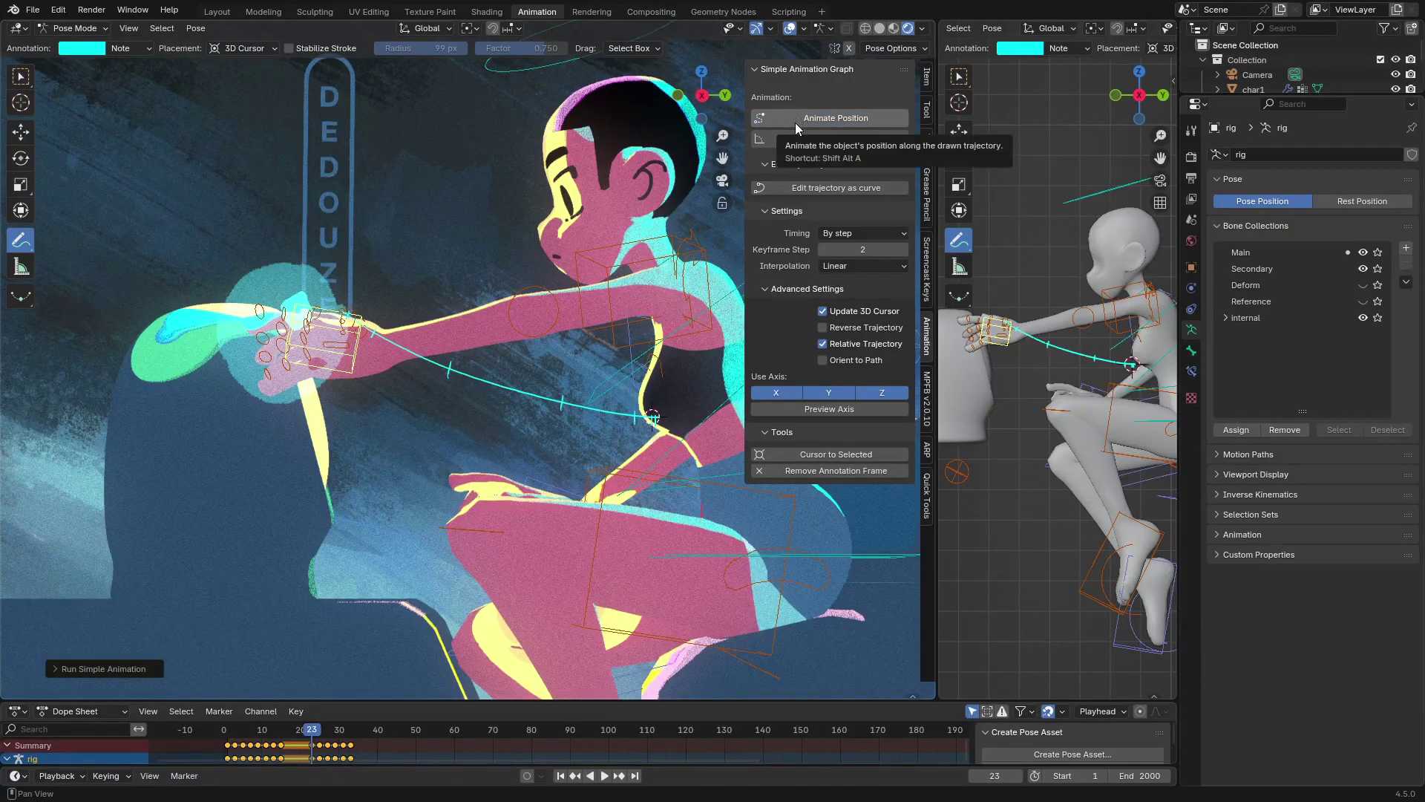
mouse_move(306, 732)
left_mouse_down()
mouse_move(347, 735)
mouse_move(223, 724)
mouse_move(278, 720)
mouse_move(237, 726)
left_mouse_up()
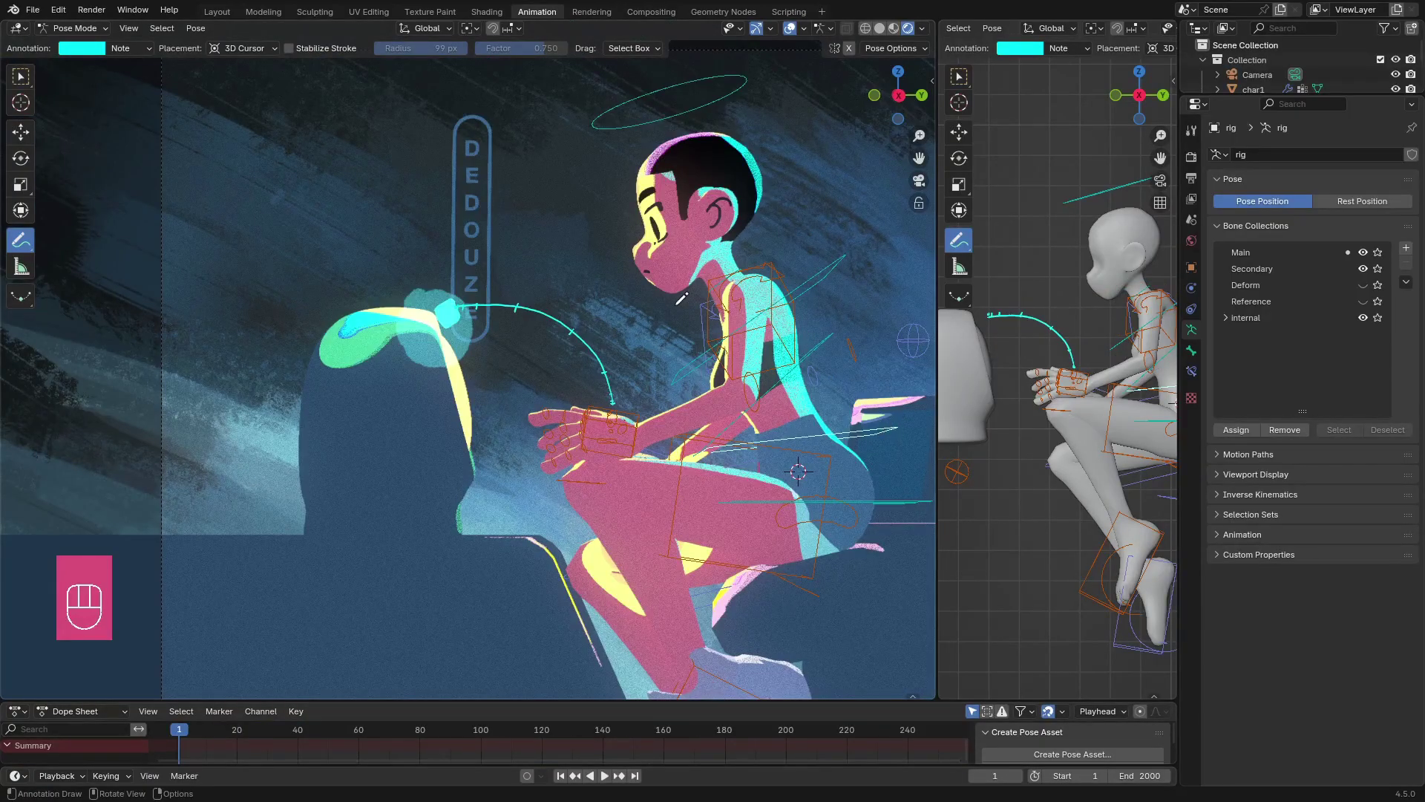
Draw a rough zigzag annotation stroke in front of the hand, then remove the annotation frame
left_click_drag(447, 296, 545, 309, "ctrl")
mouse_move(600, 349)
left_mouse_down("ctrl")
mouse_move(602, 363)
mouse_move(500, 342)
left_mouse_up("ctrl")
key("n")
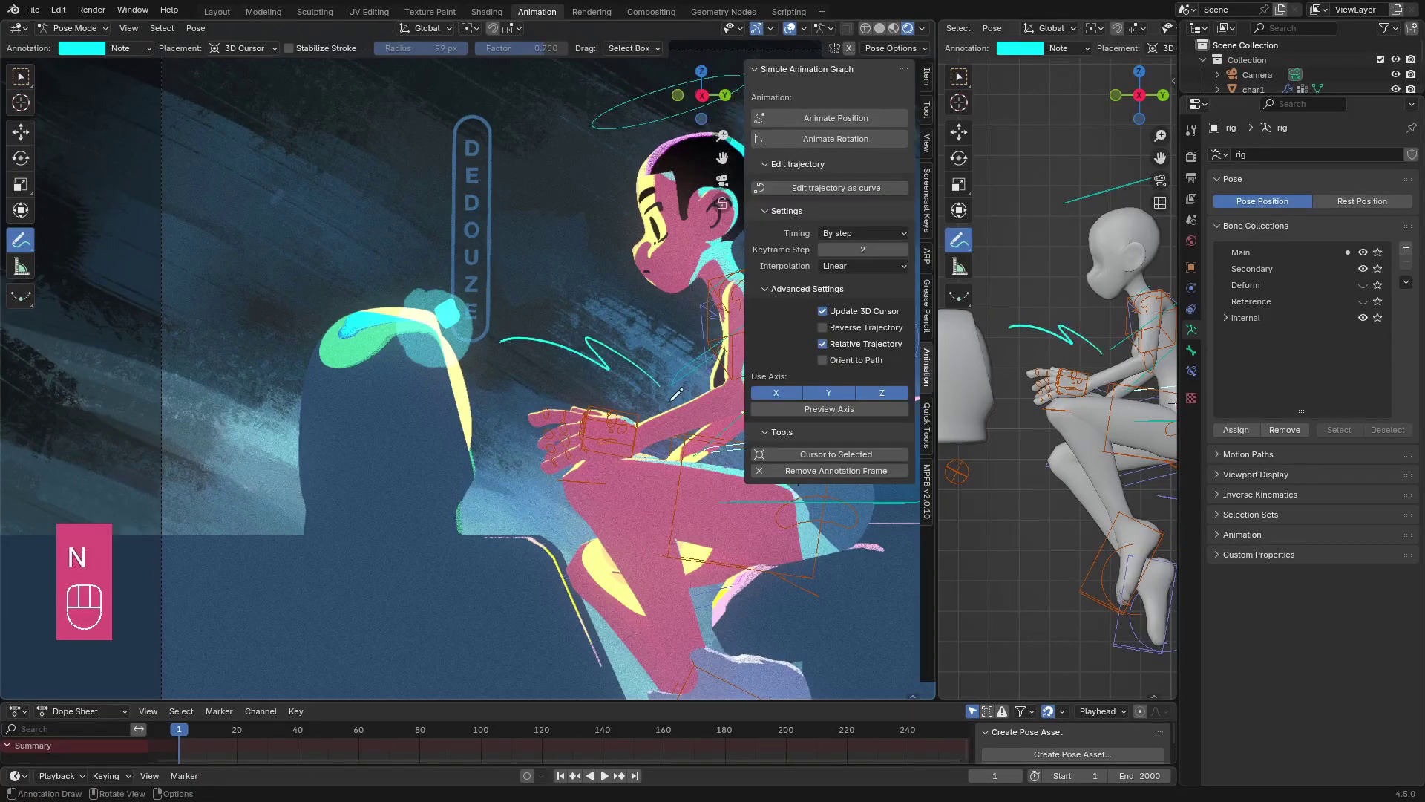
left_click(797, 473)
key("n")
middle_click_drag(840, 444, 728, 438, "shift")
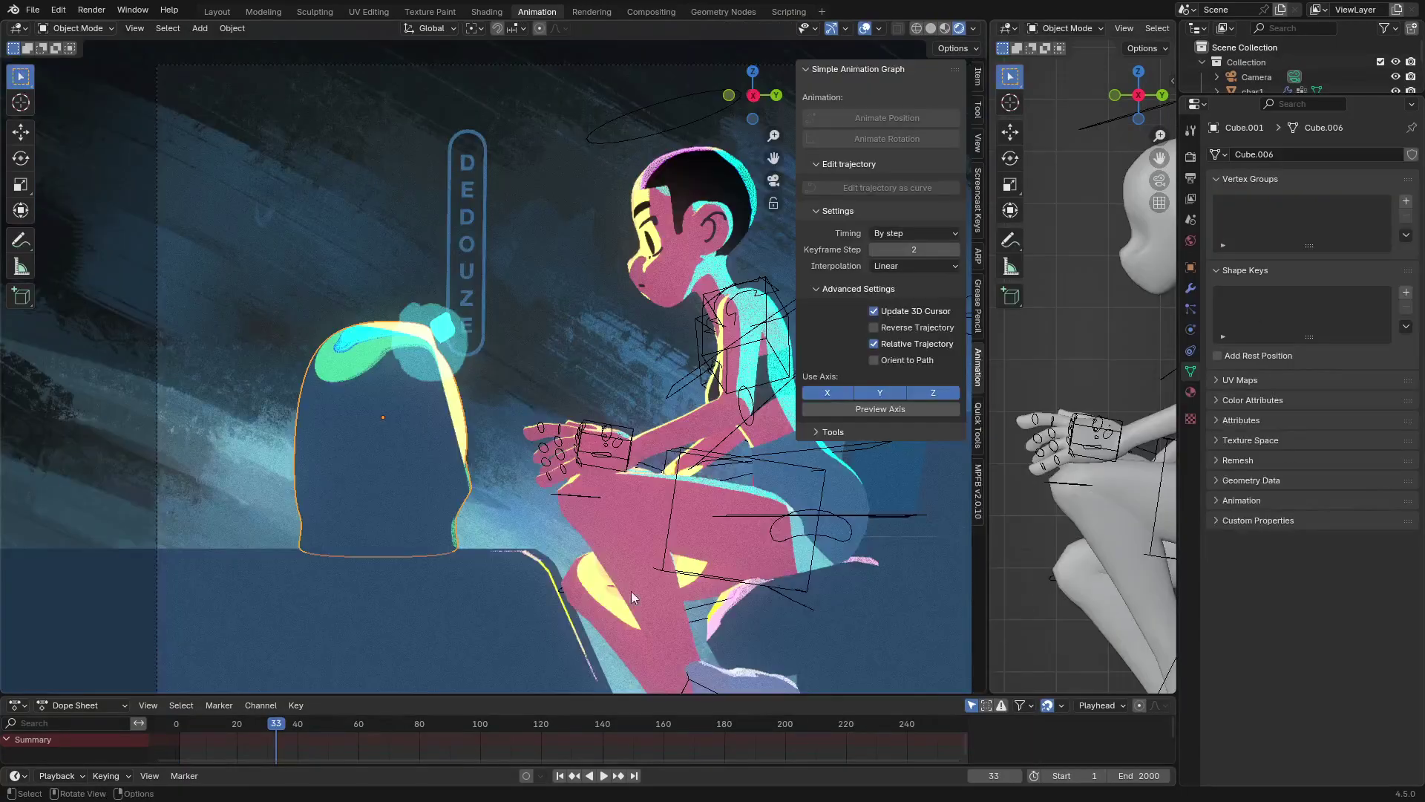
Select the hand bone, snap the 3D cursor to it and activate the Annotate tool
left_click(630, 435)
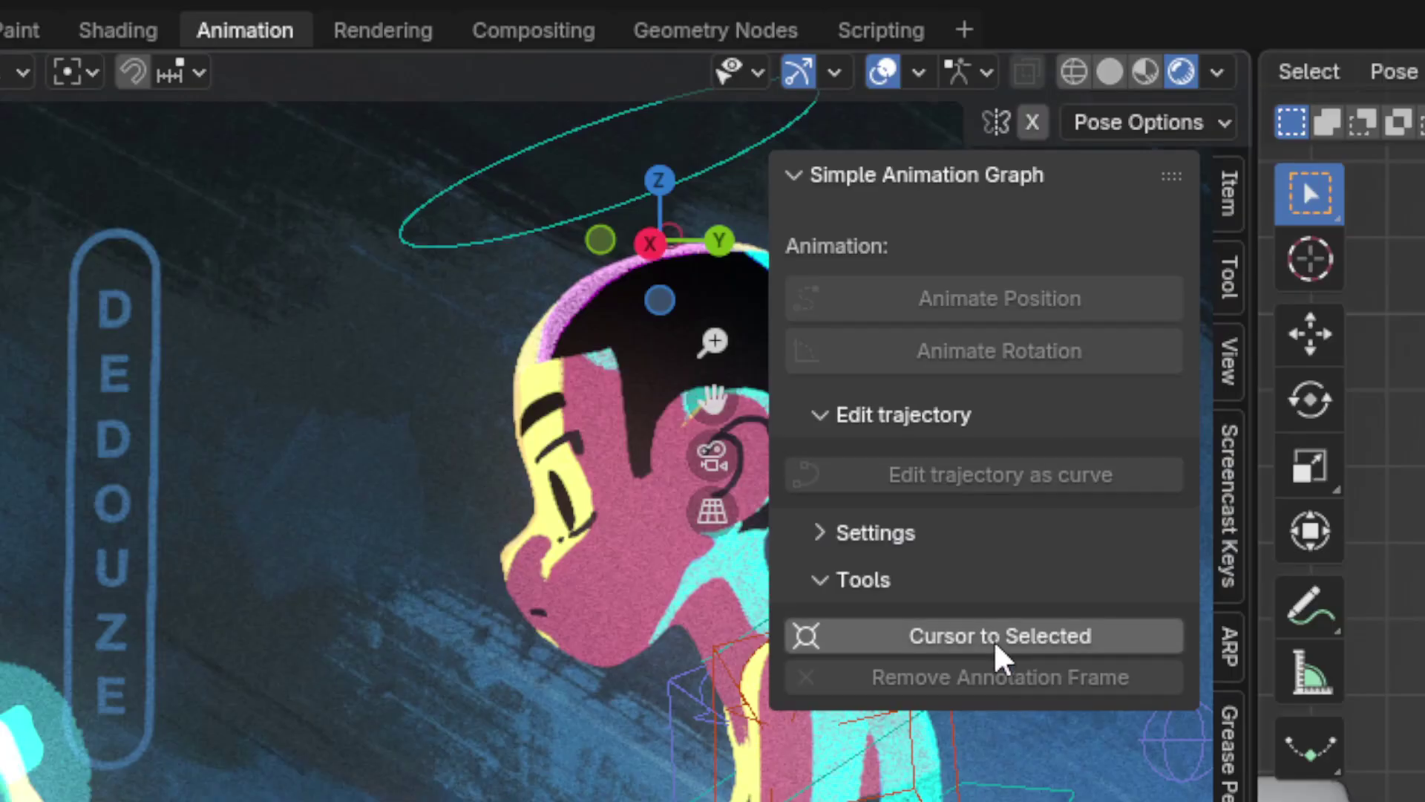
left_click(996, 644)
left_click(53, 601)
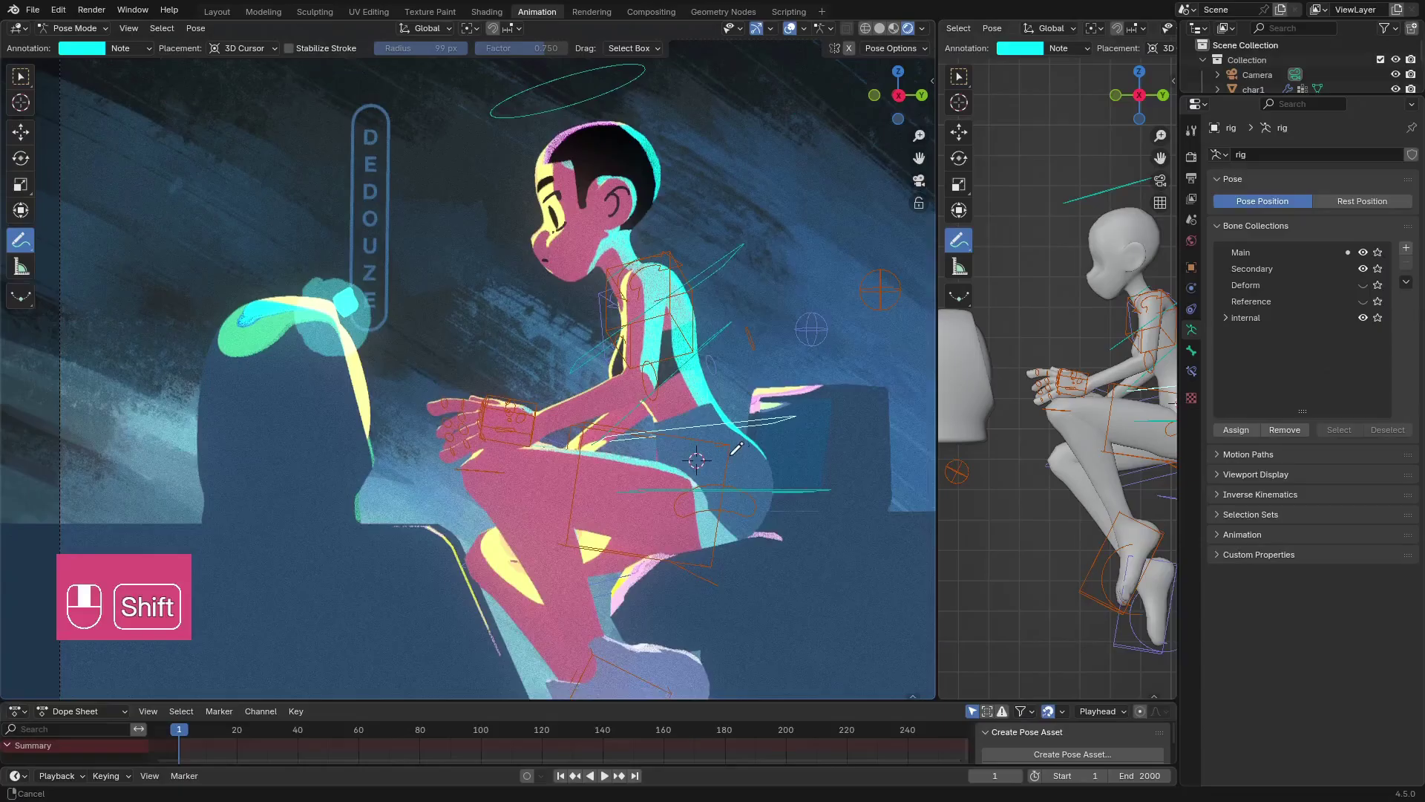
Draw a short downward arc behind the character's back and cross it with small timing ticks
scroll(734, 446, "up", 2)
left_click_drag(777, 334, 803, 365)
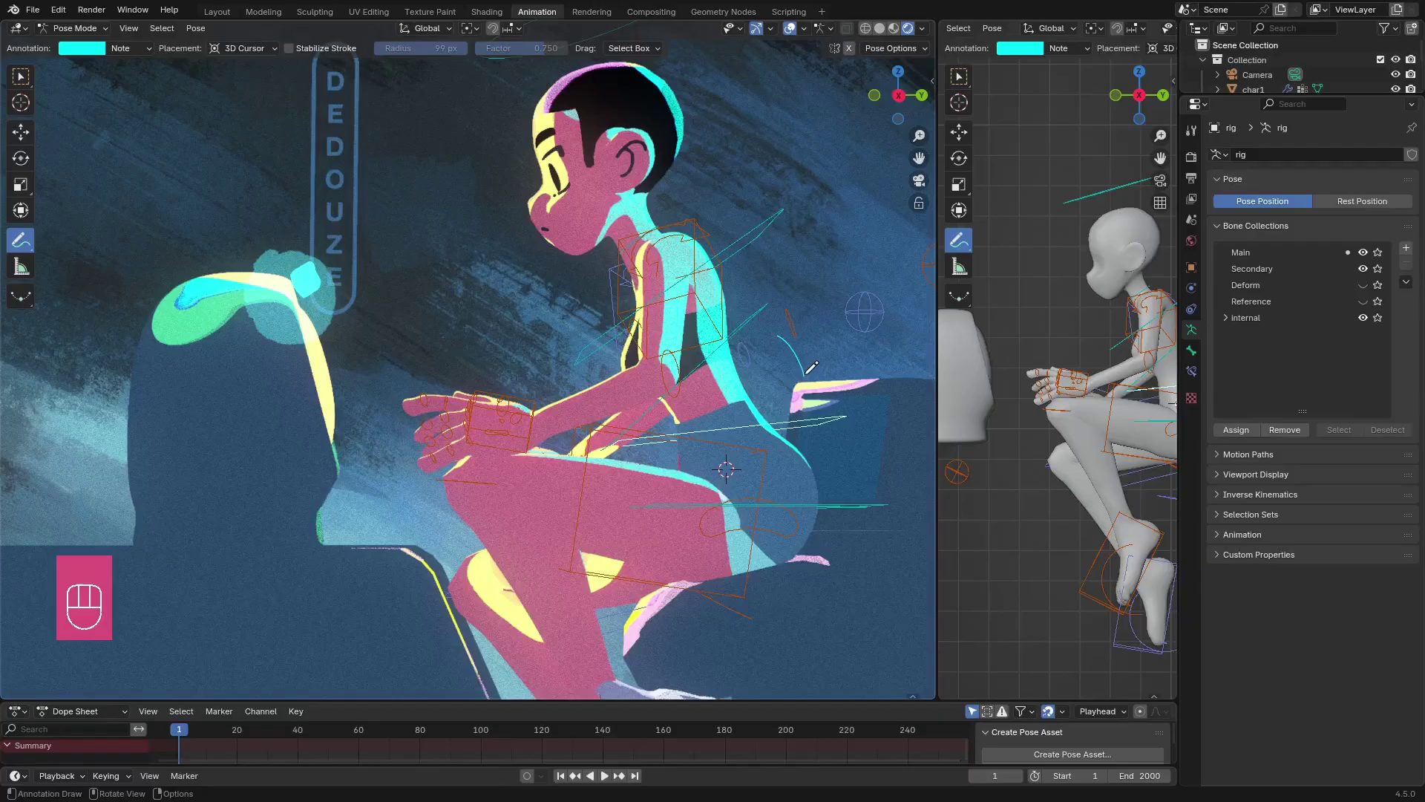
scroll(806, 365, "up", 3)
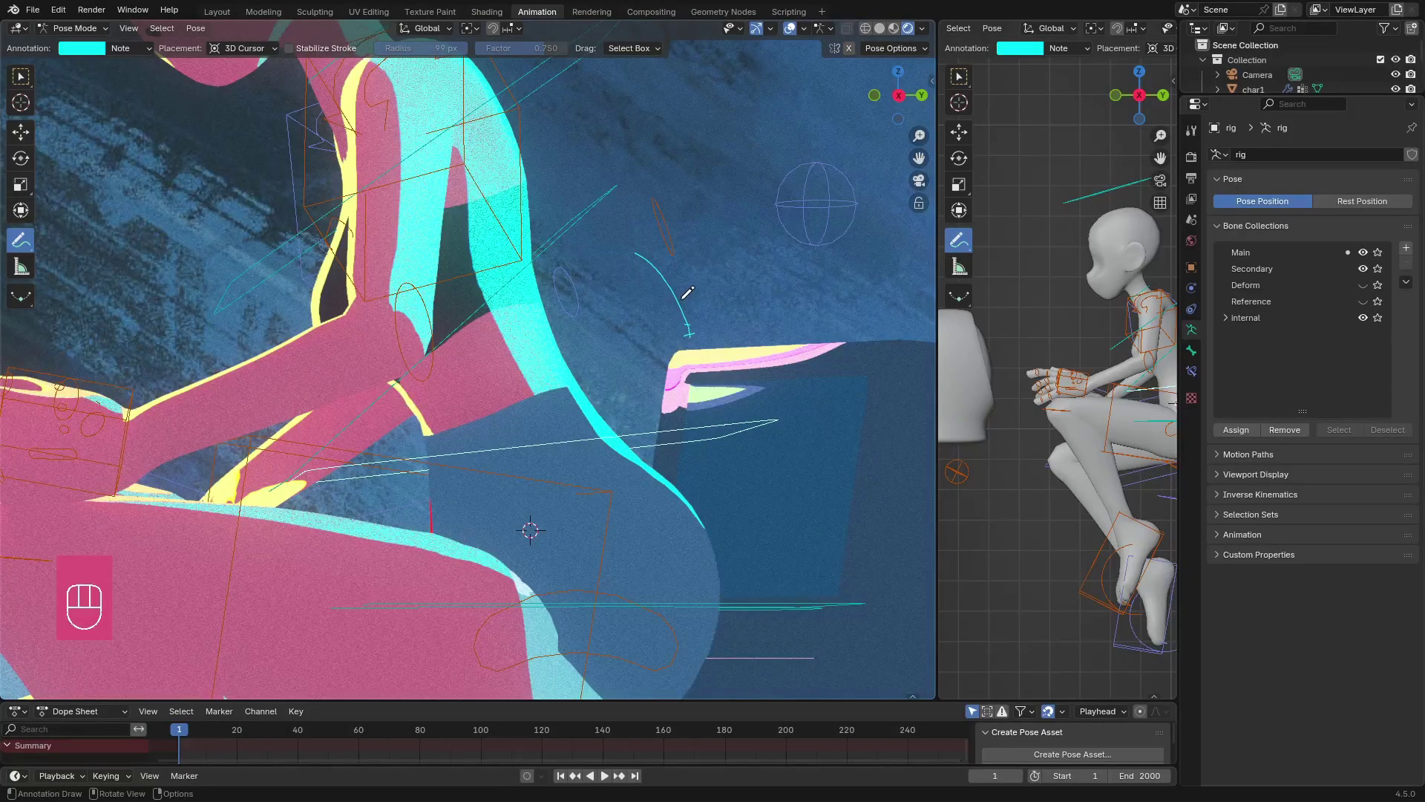
left_click_drag(672, 300, 634, 254)
left_click_drag(638, 251, 635, 255)
scroll(656, 231, "down", 8)
middle_click_drag(657, 232, 867, 336, "shift")
Animate the rotation from the drawn arc and play the animation
key("n")
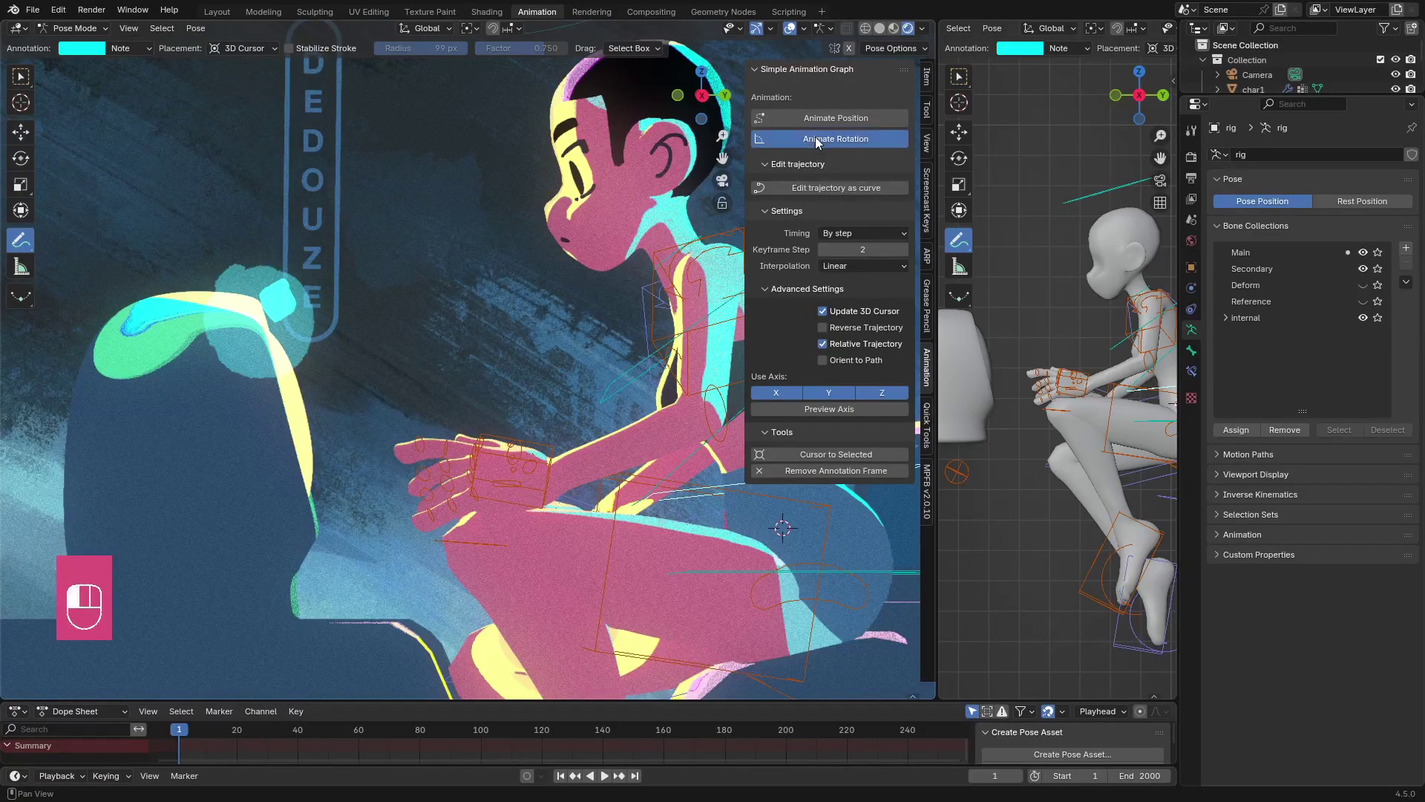
left_click(724, 184)
key("space")
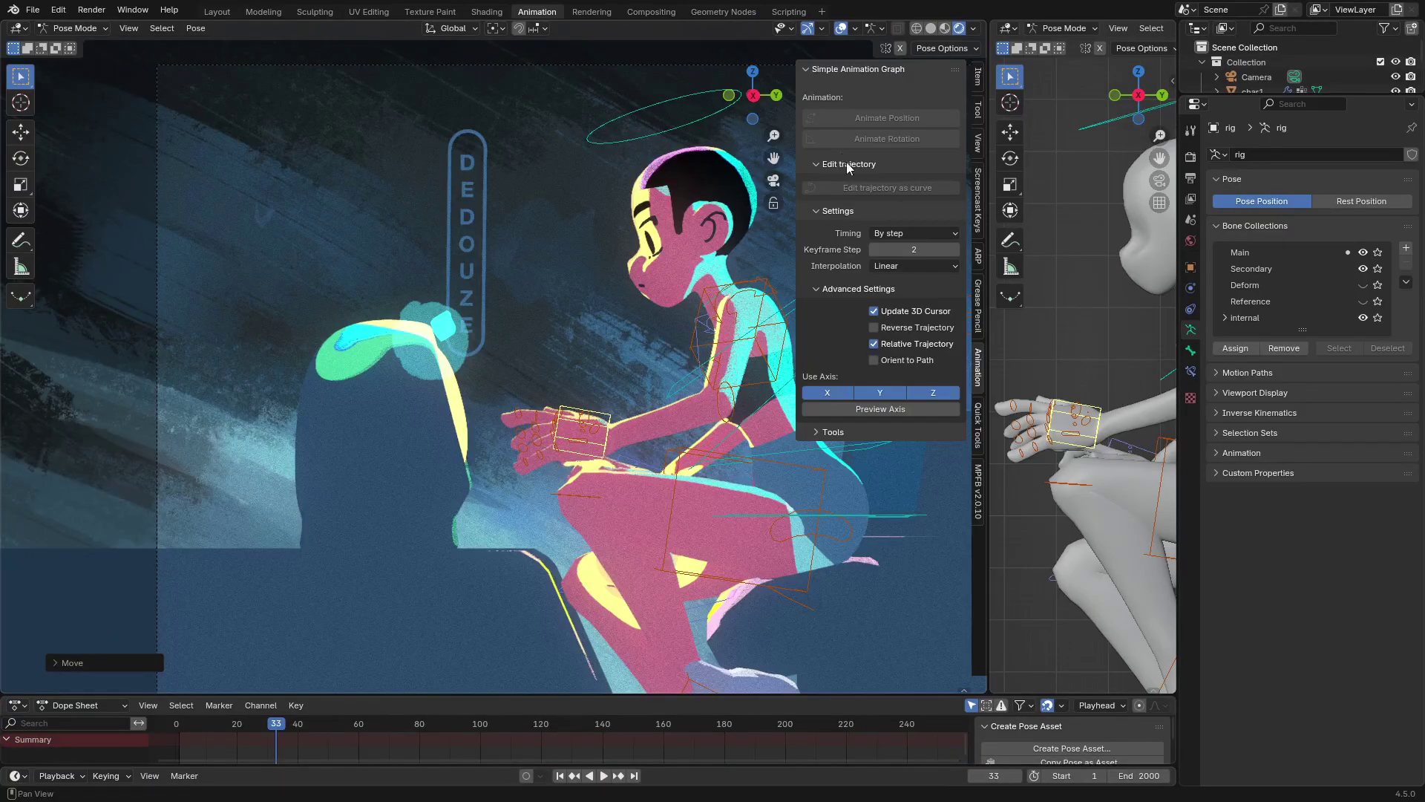
Choose By step timing and scrub through the hand's keyframes, then switch the timing to By total duration
left_click(890, 234)
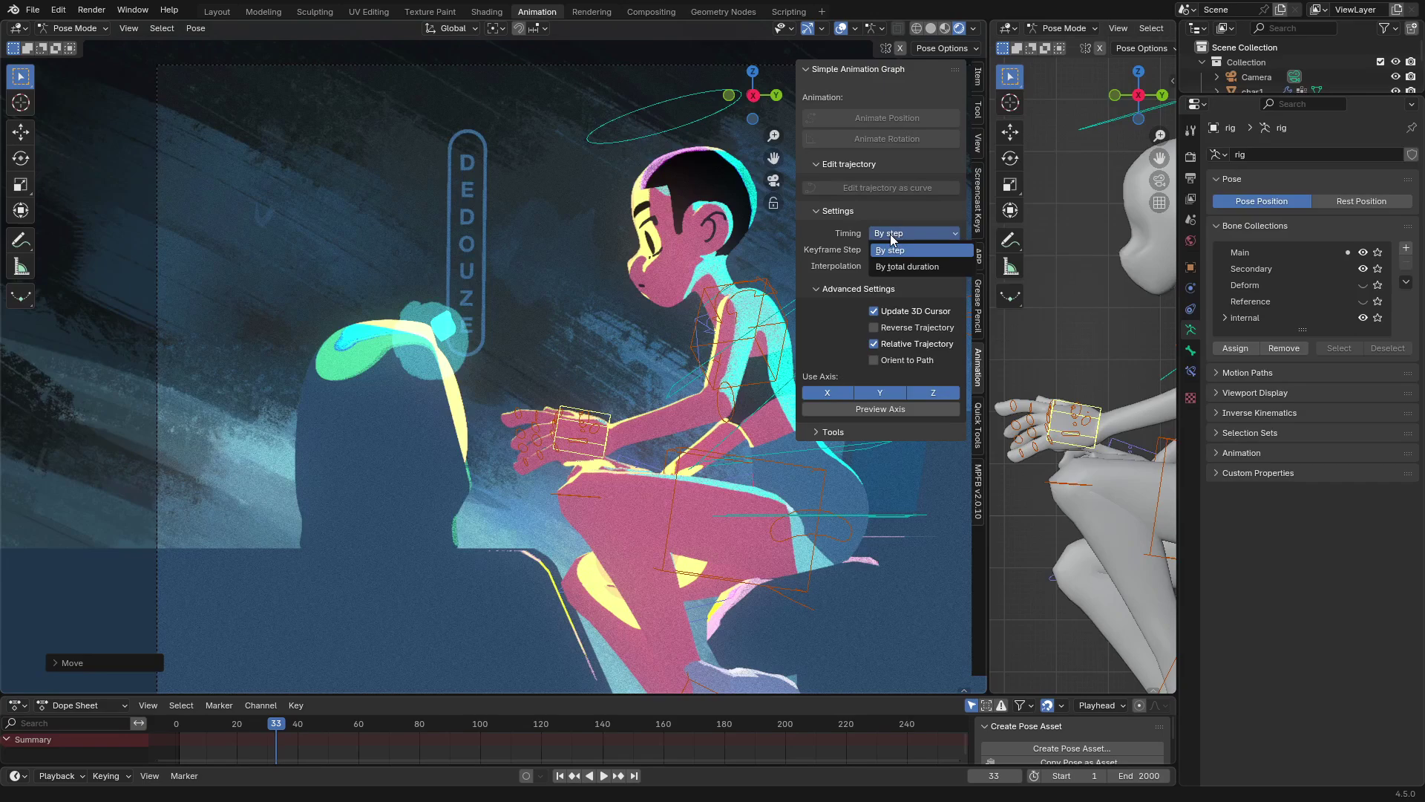
left_click(891, 251)
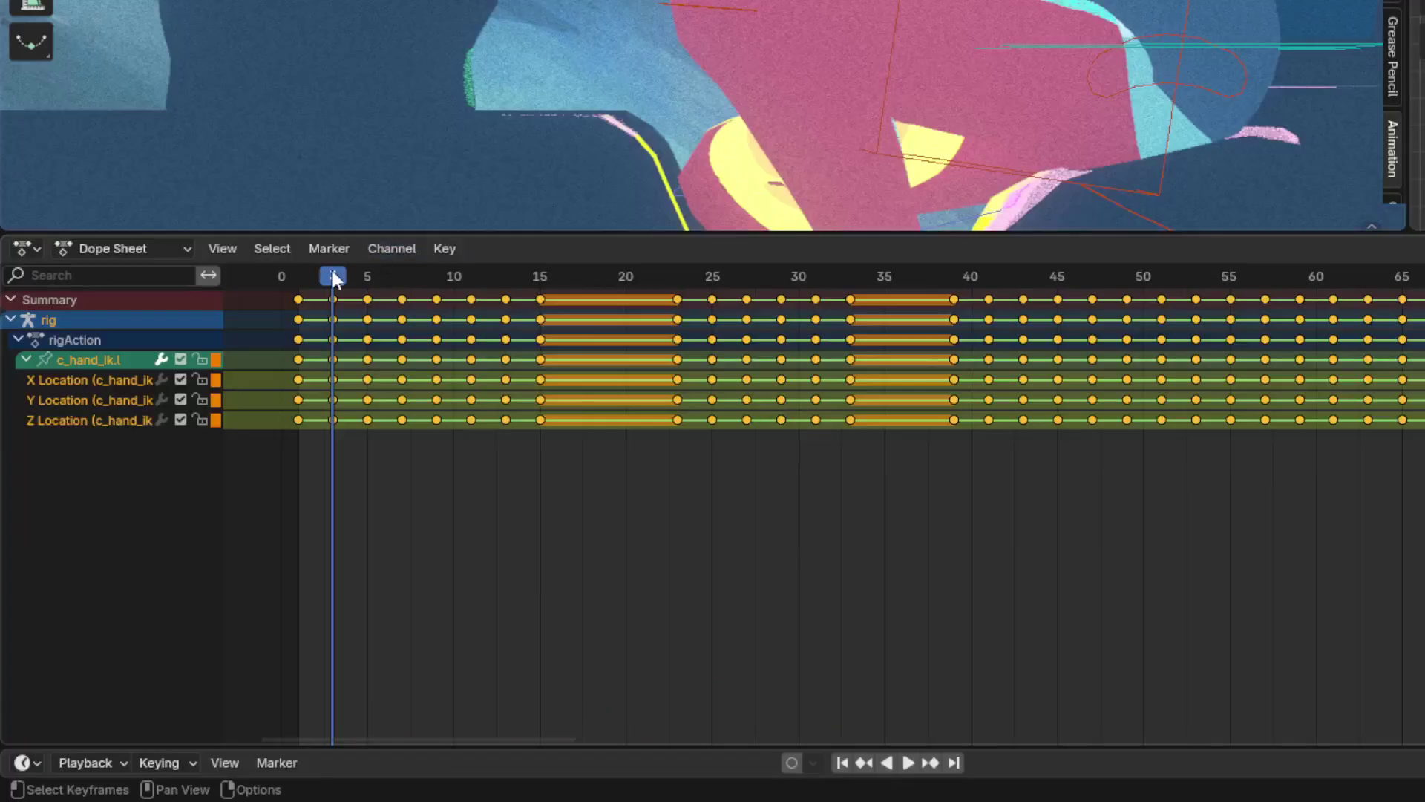
left_click_drag(376, 284, 652, 300)
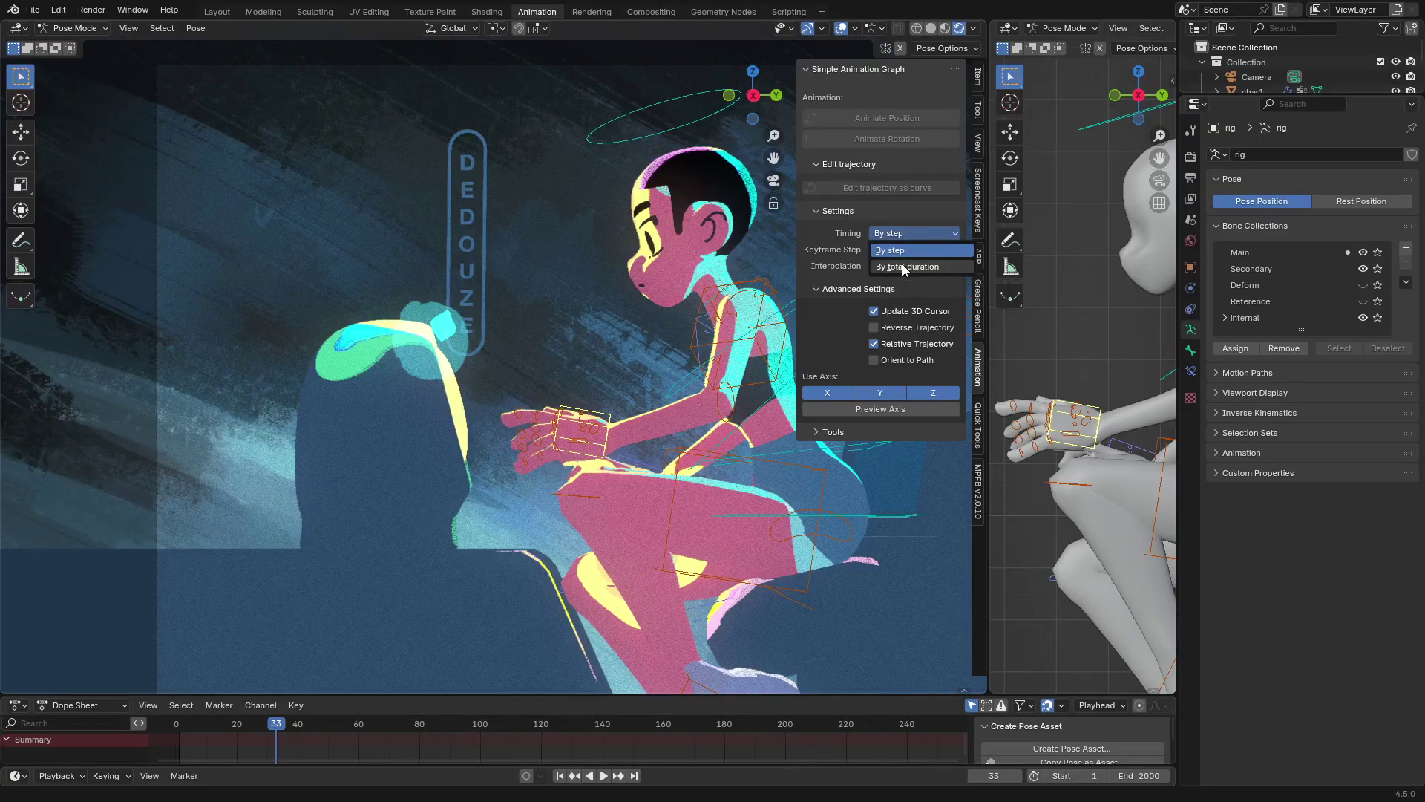
left_click(902, 263)
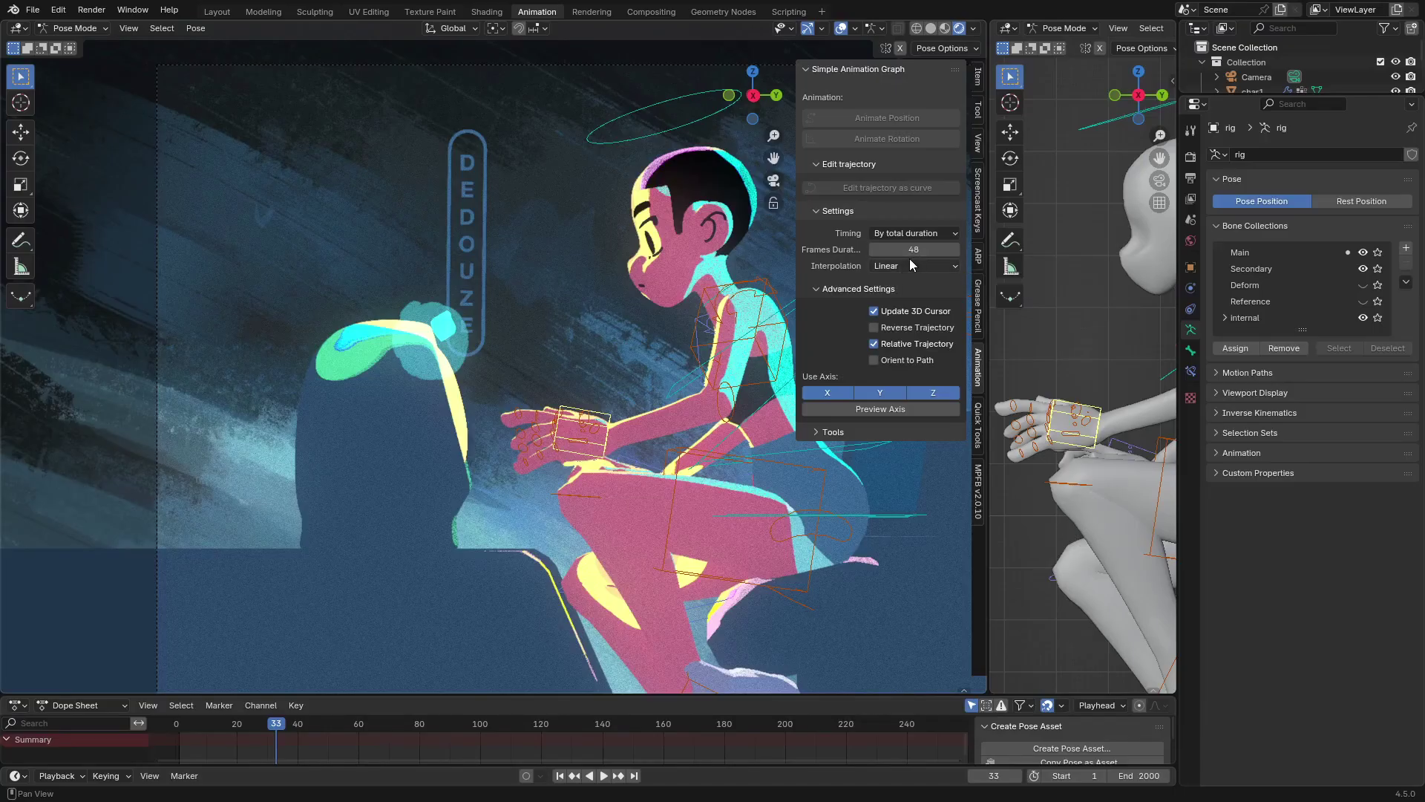
Examine the interpolation options in the animation settings
left_click(904, 266)
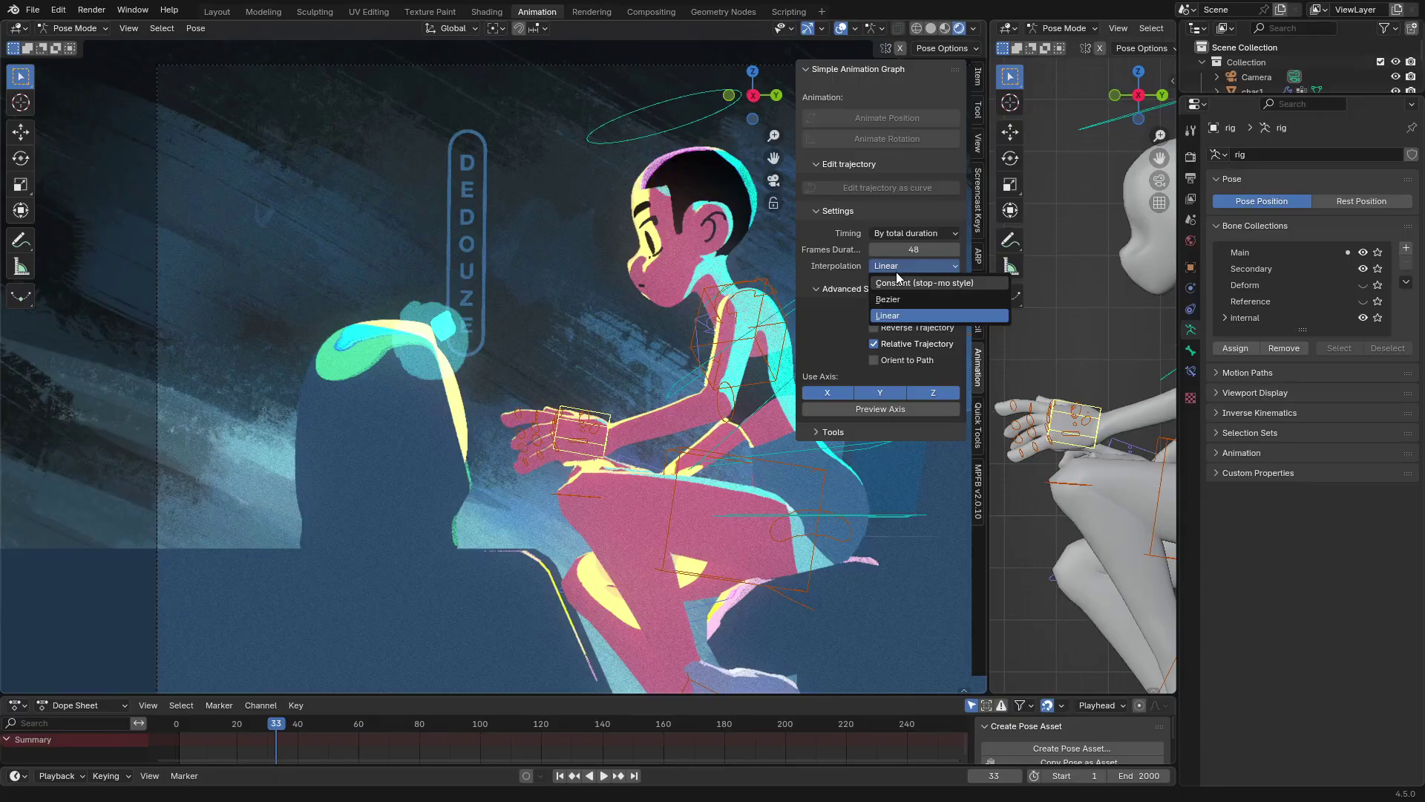
left_click(898, 270)
left_click(901, 265)
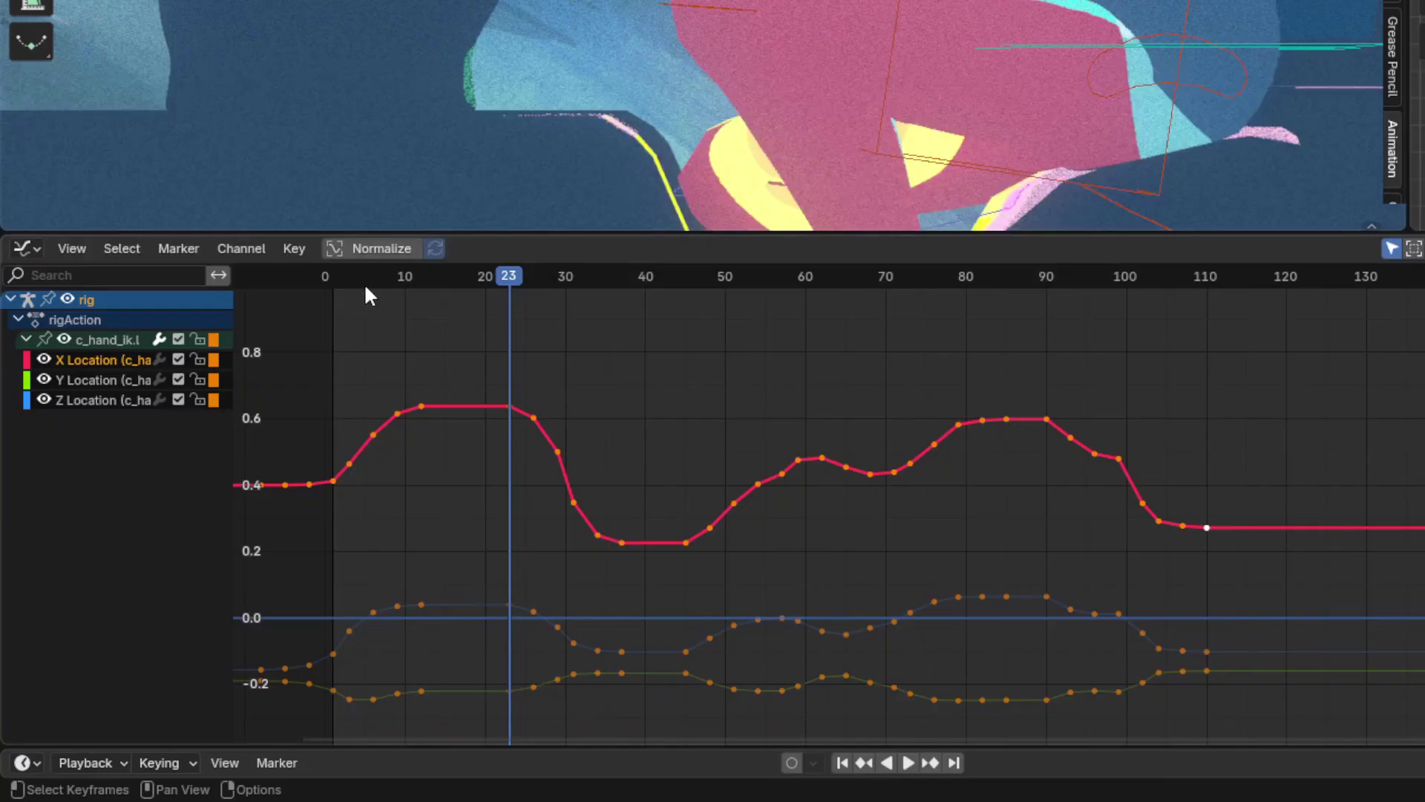
Scrub through the hand's location curves in the Graph Editor and examine the interpolation modes for its keyframes
left_click(364, 280)
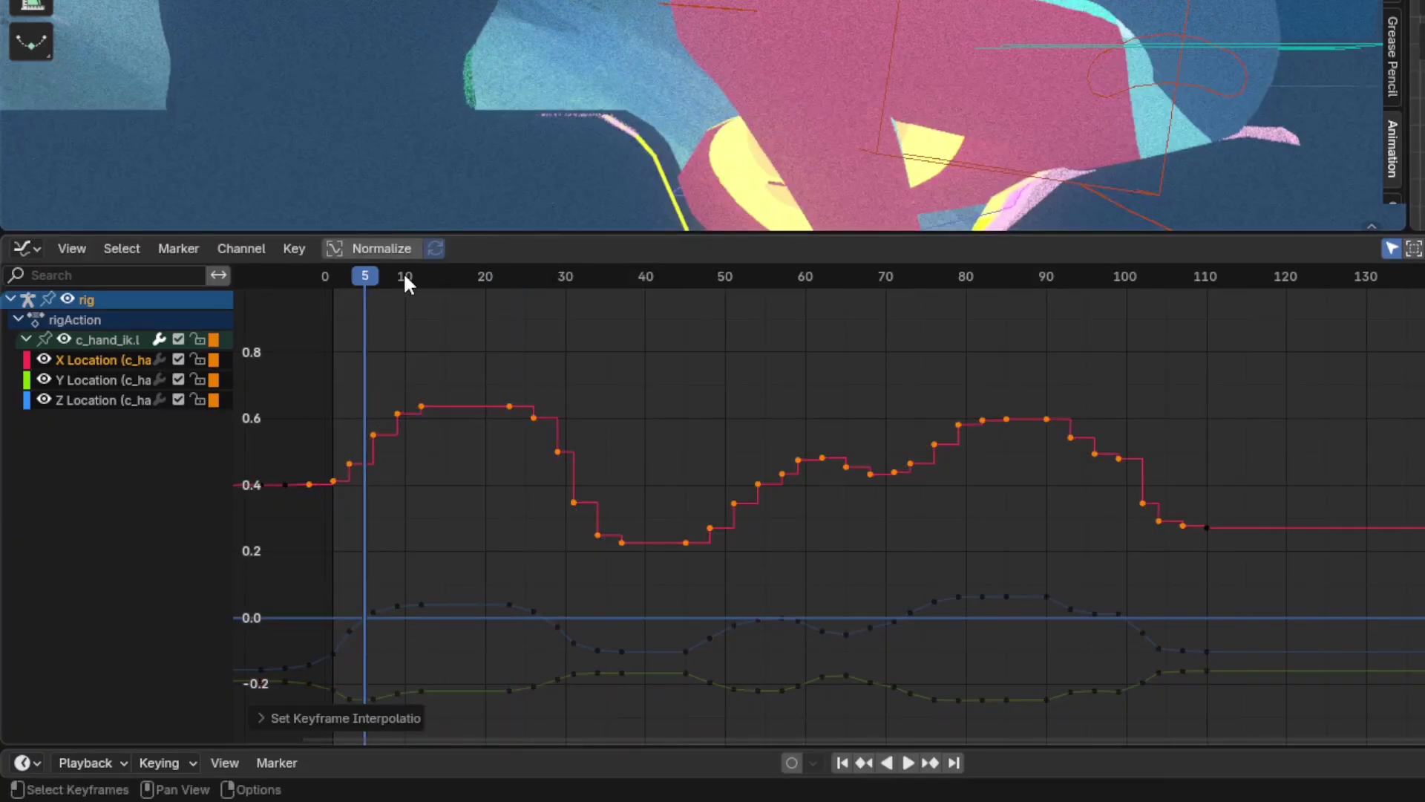
left_click_drag(403, 274, 539, 395)
key("space")
right_click(531, 413)
mouse_move(532, 412)
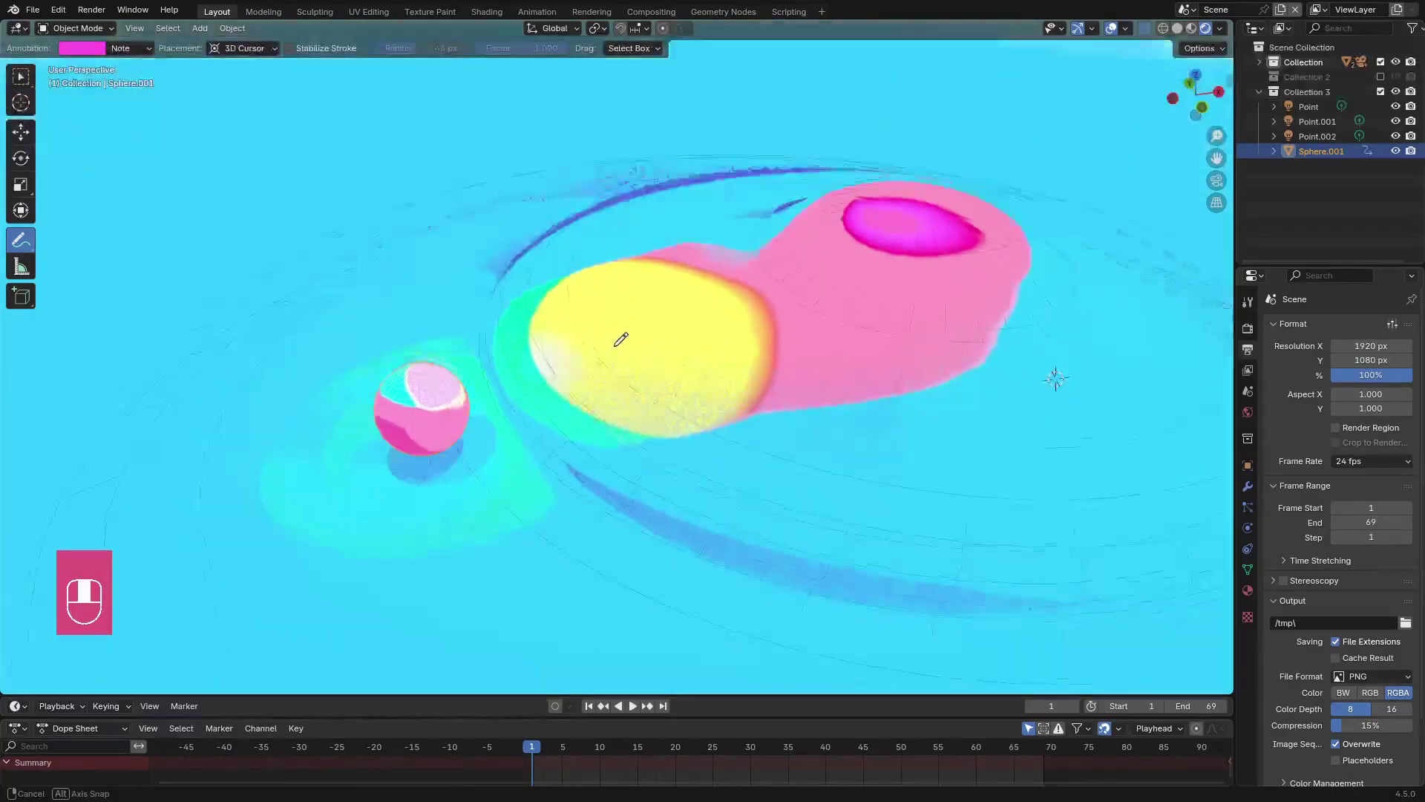
middle_click_drag(624, 340, 648, 343)
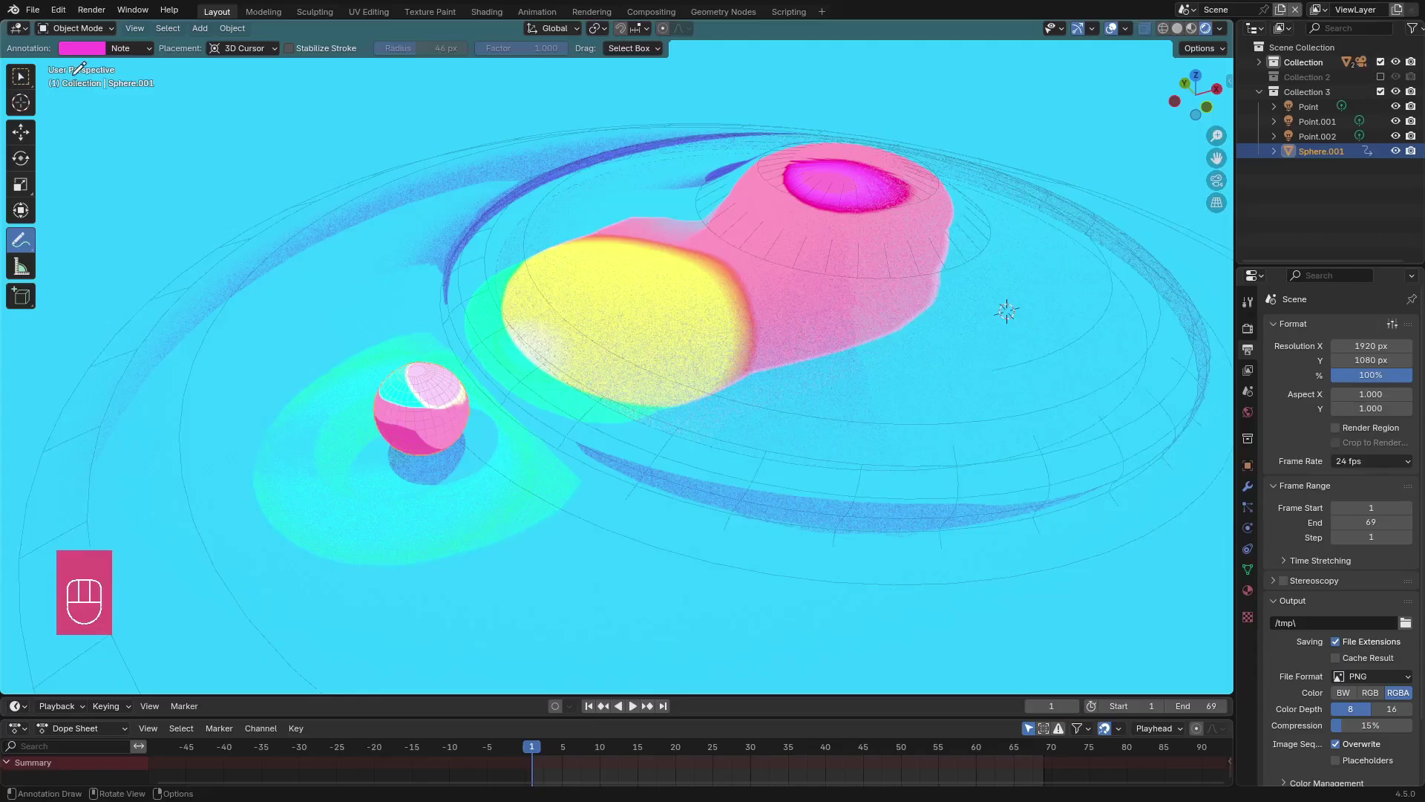
Set the annotation color to black and its placement to Surface
left_click(80, 50)
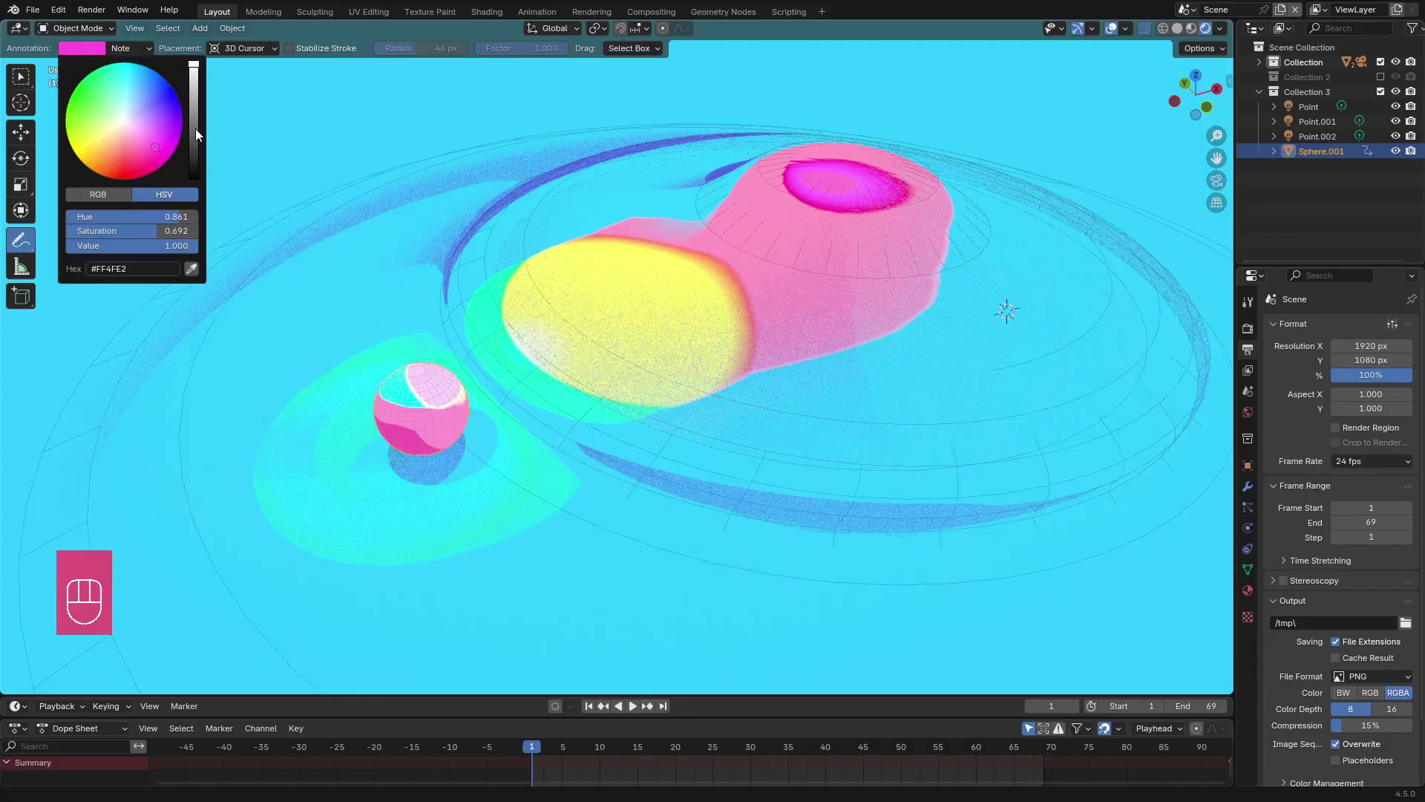
left_click_drag(197, 135, 193, 178)
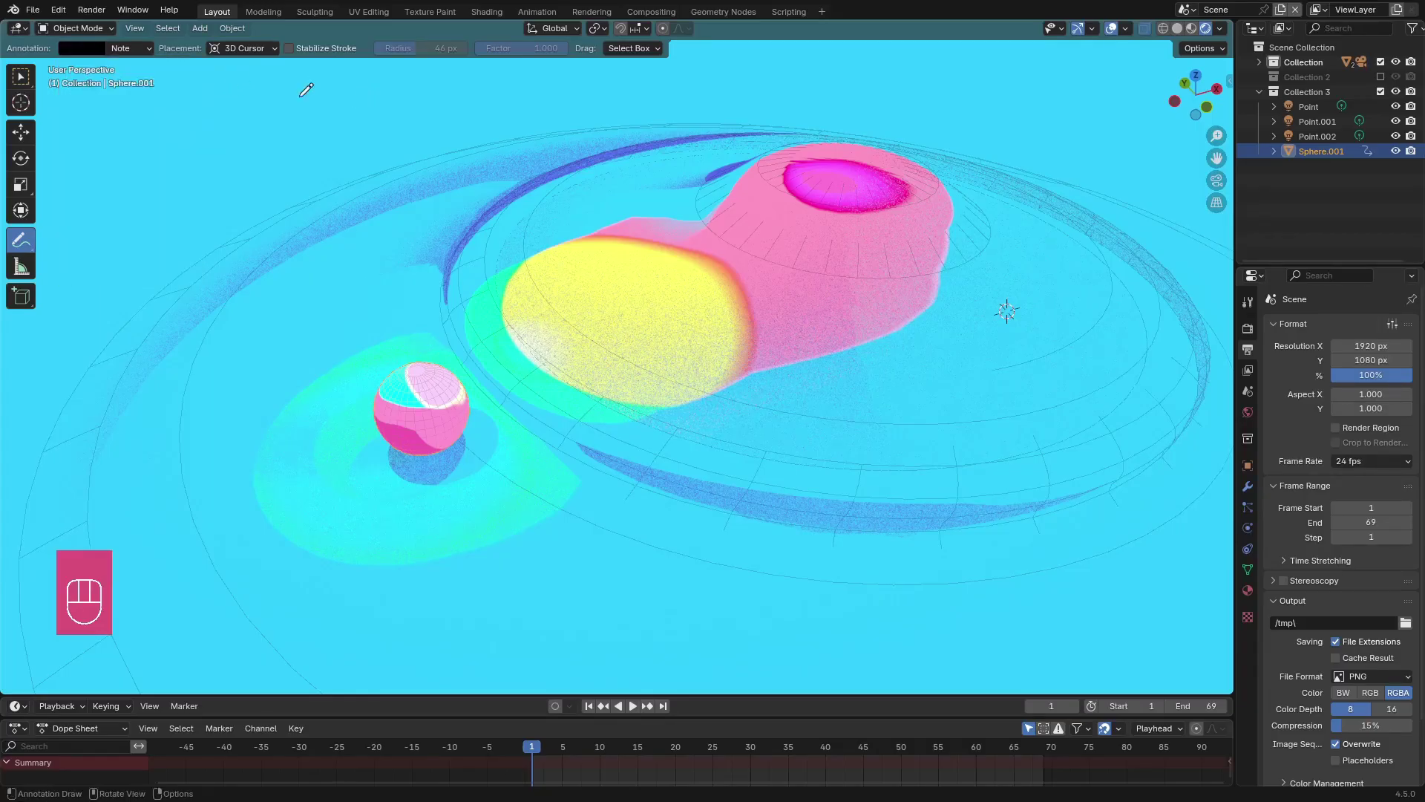
left_click(259, 52)
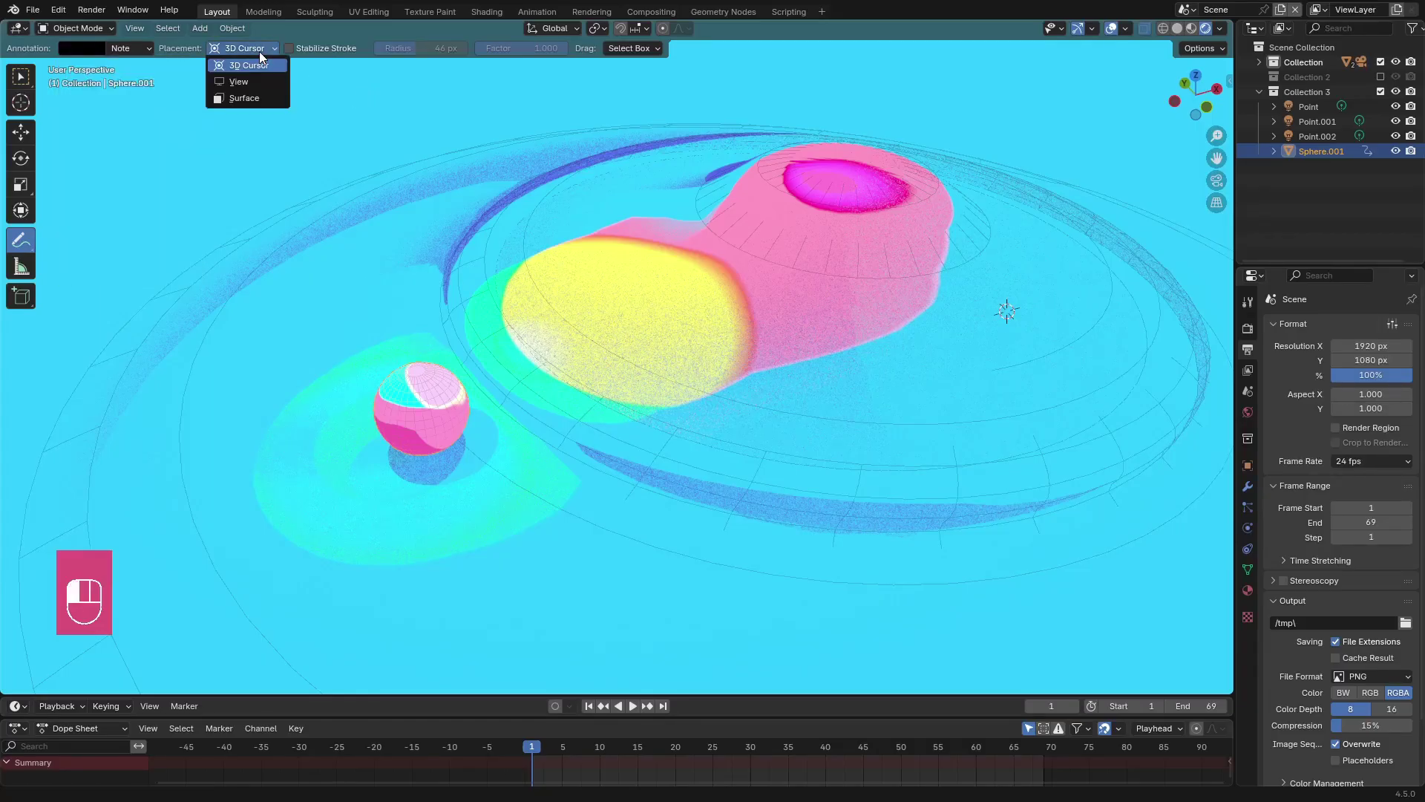
left_click(246, 100)
Hide Sphere.001 in the viewport
middle_click_drag(594, 222, 585, 282, "shift")
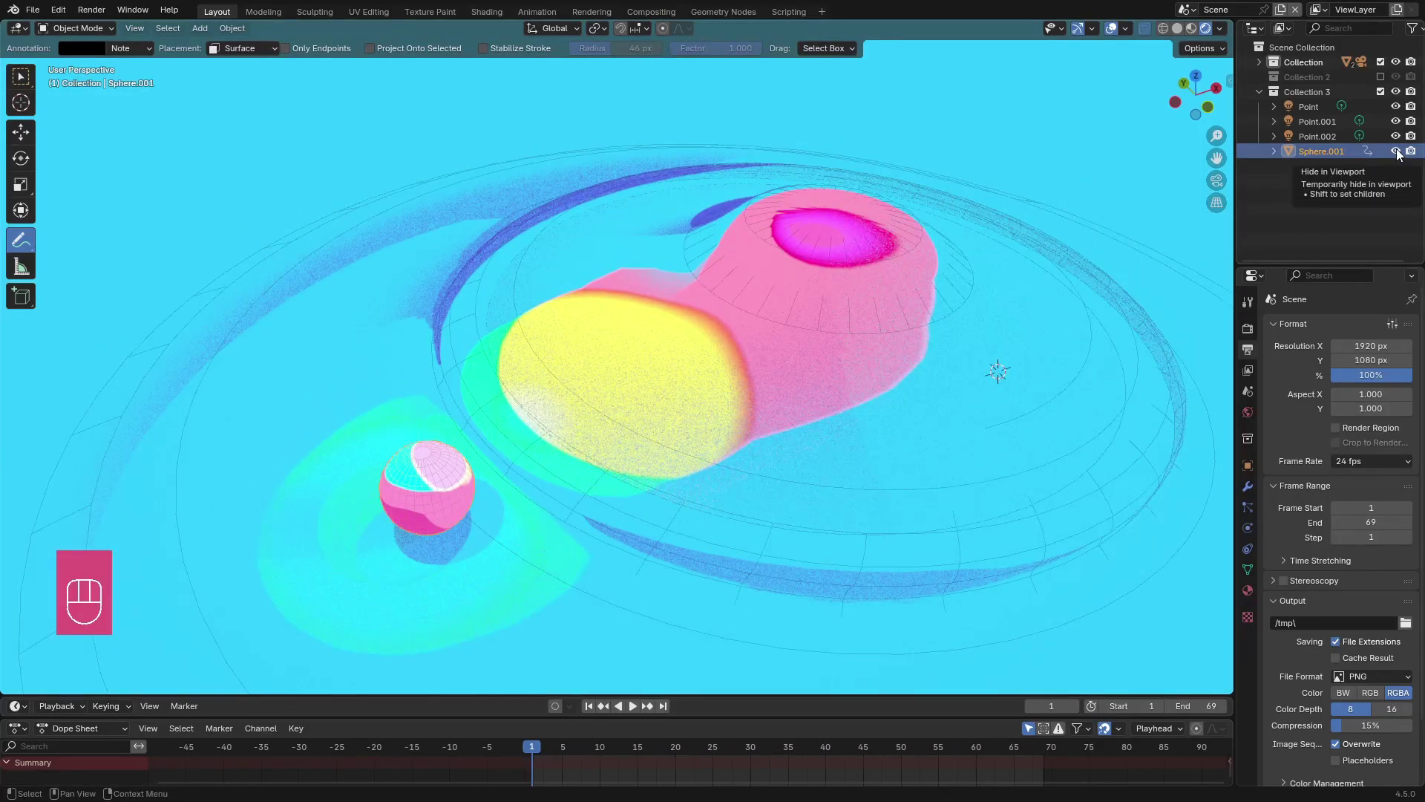
left_click(1396, 151)
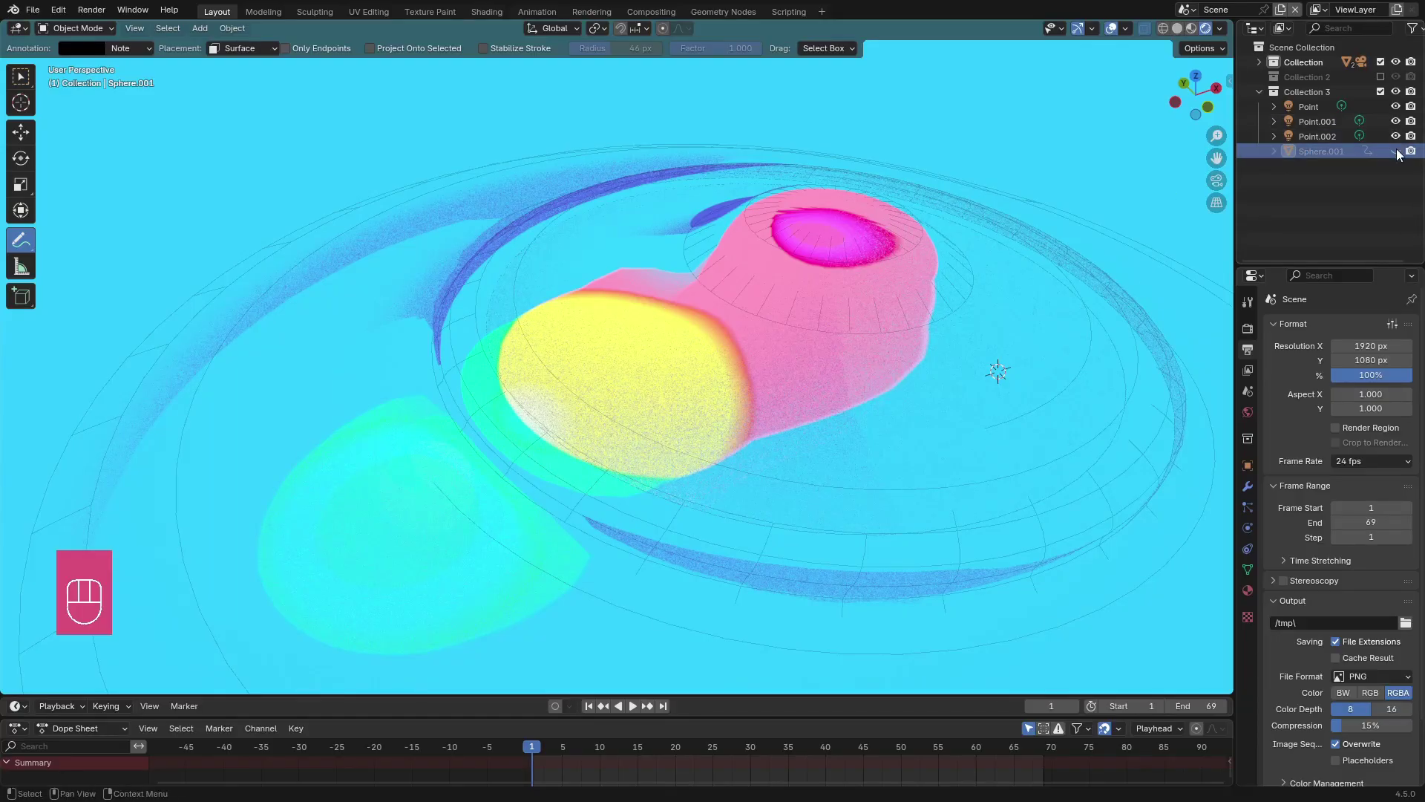
left_click(1396, 152)
left_click(1396, 151)
Draw a looping trajectory over the hills from the sphere's spot and cross it with timing ticks, closer together at both ends
left_click_drag(432, 508, 432, 509)
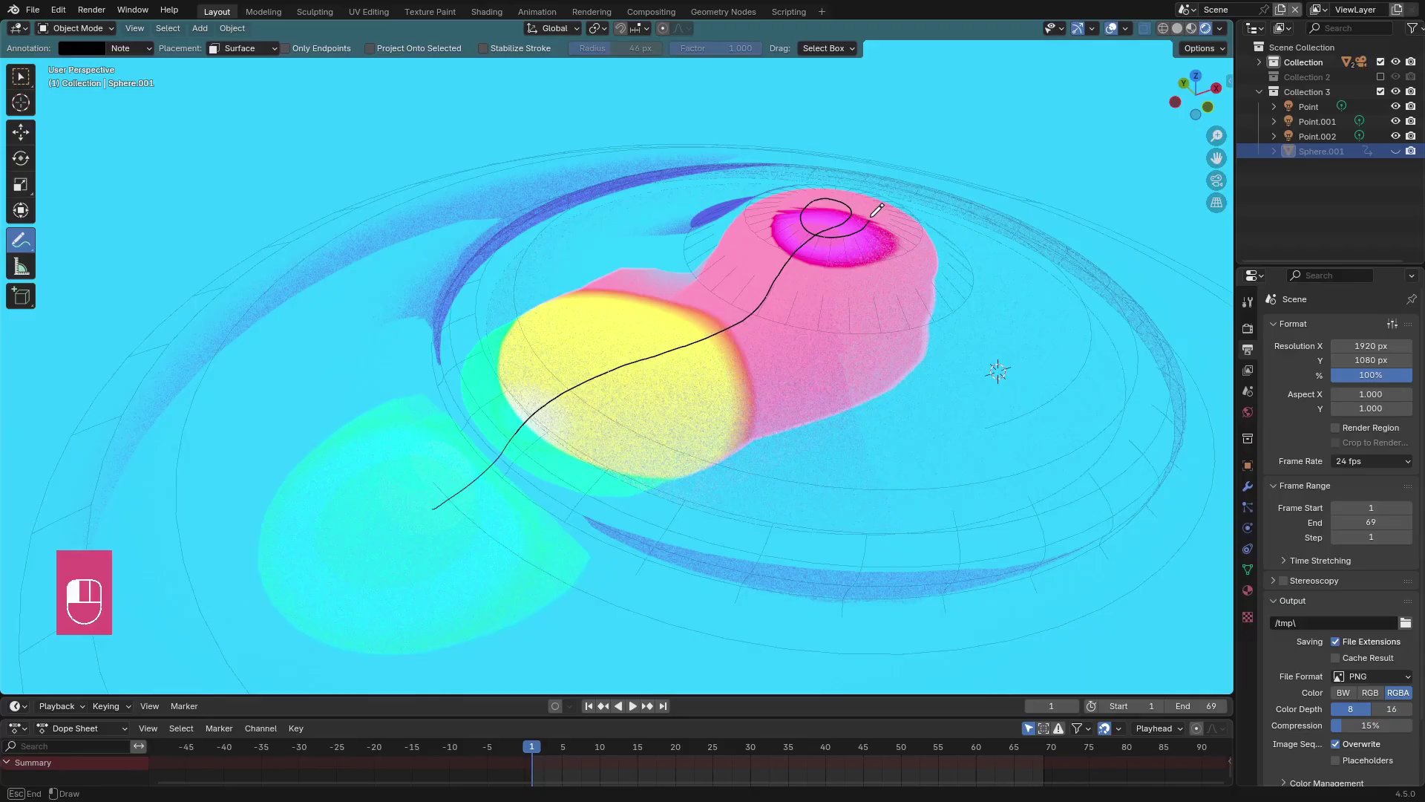
left_click_drag(854, 380, 1002, 401)
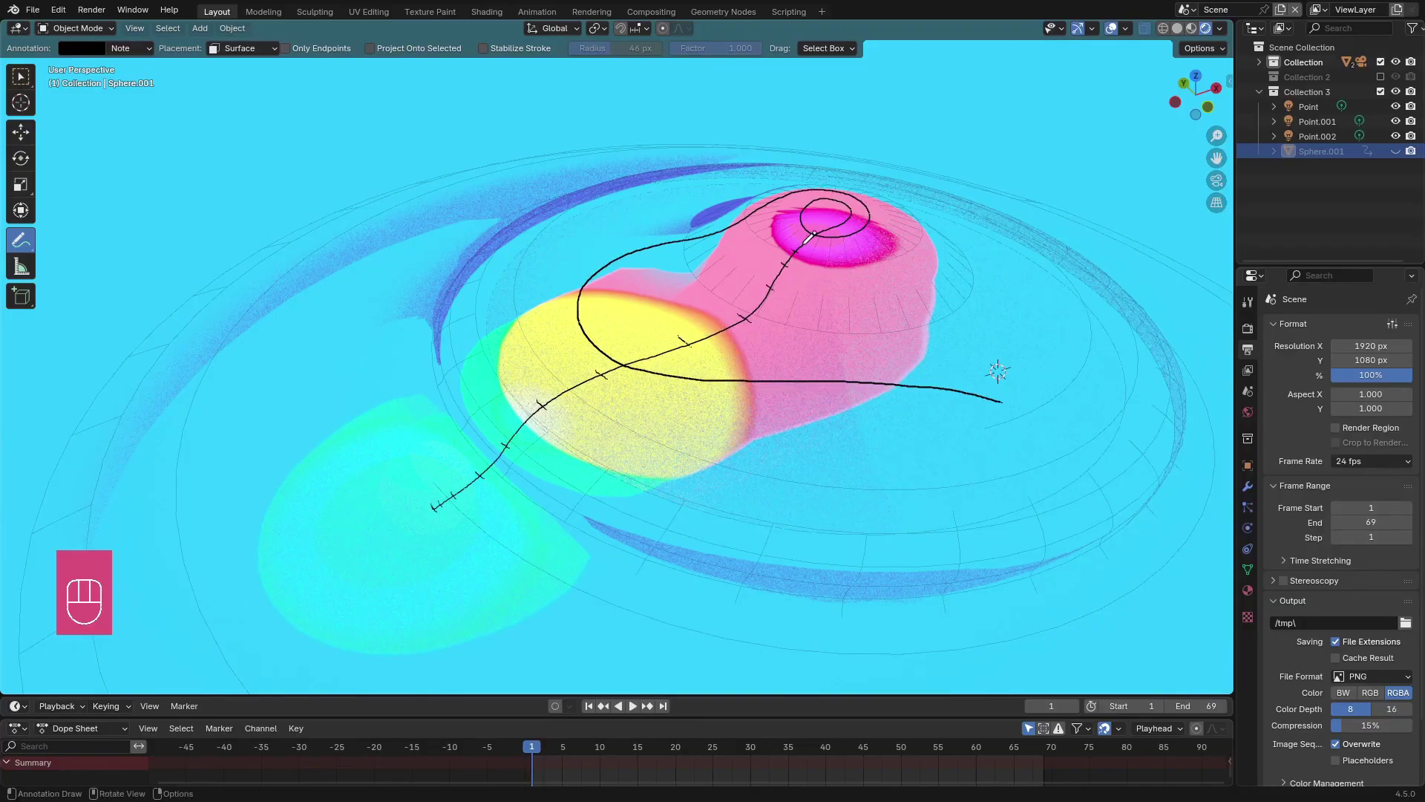
left_click_drag(681, 370, 669, 384)
left_click_drag(762, 375, 755, 390)
left_click_drag(883, 382, 1001, 399)
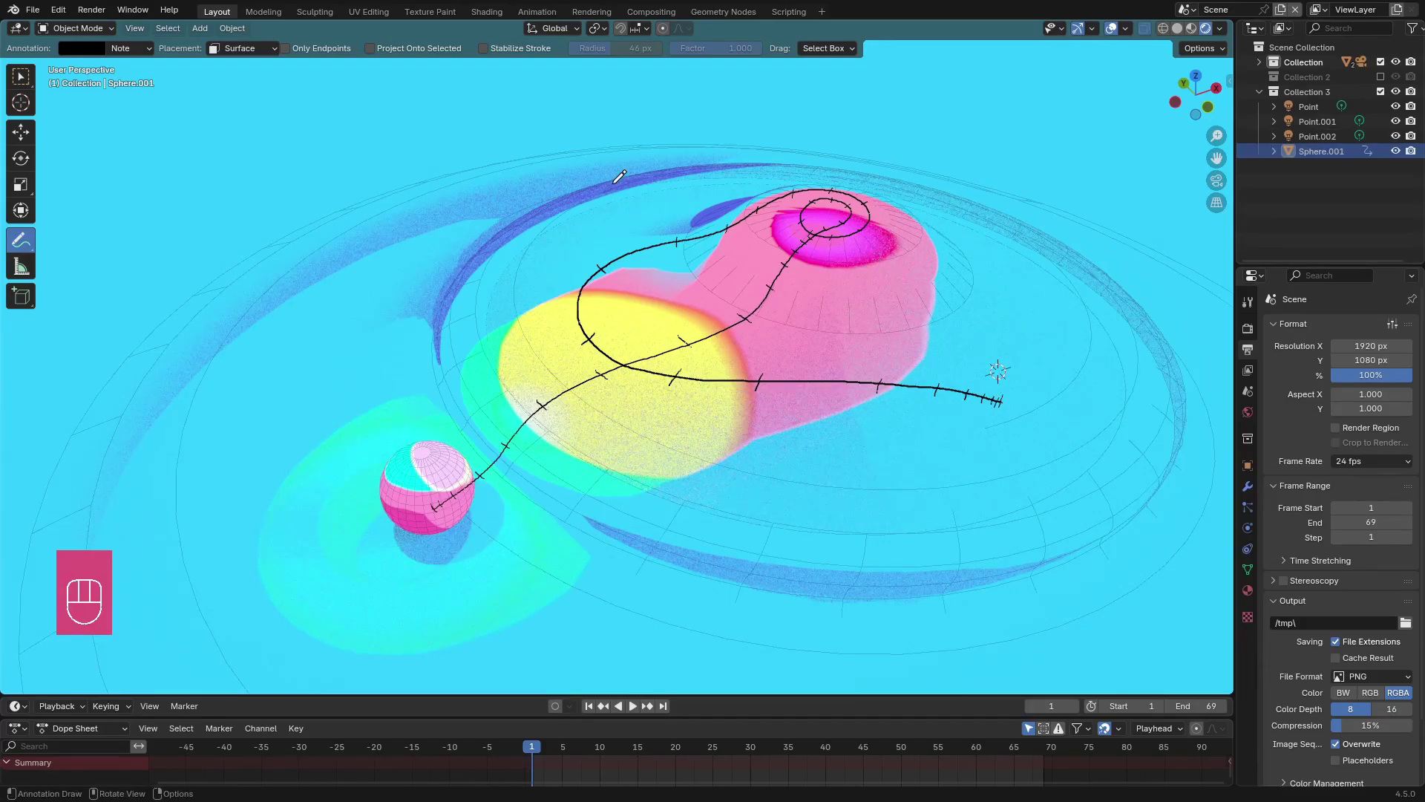
Animate the sphere's position along the surface trajectory and watch the playback from another angle
key("n")
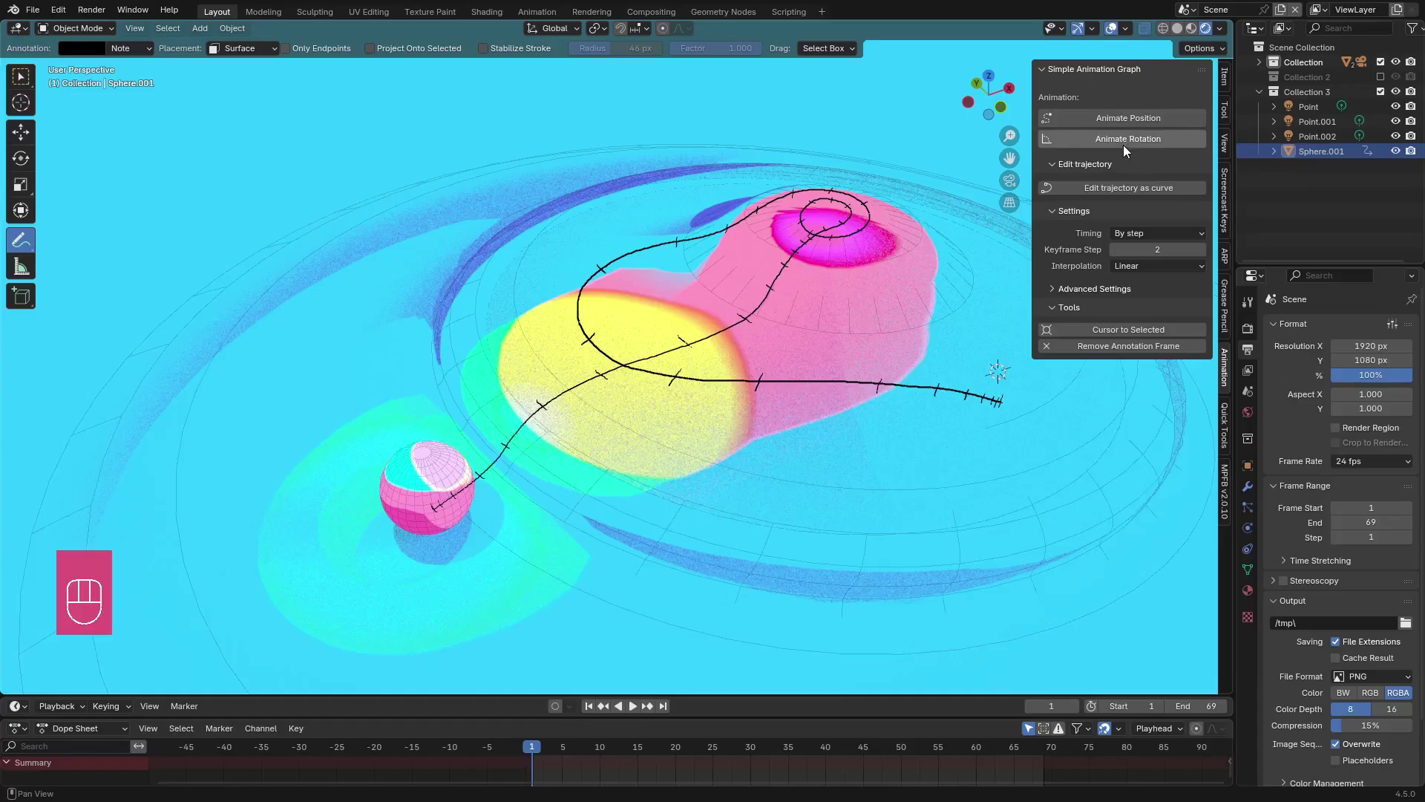
left_click(1124, 118)
key("n")
key("space")
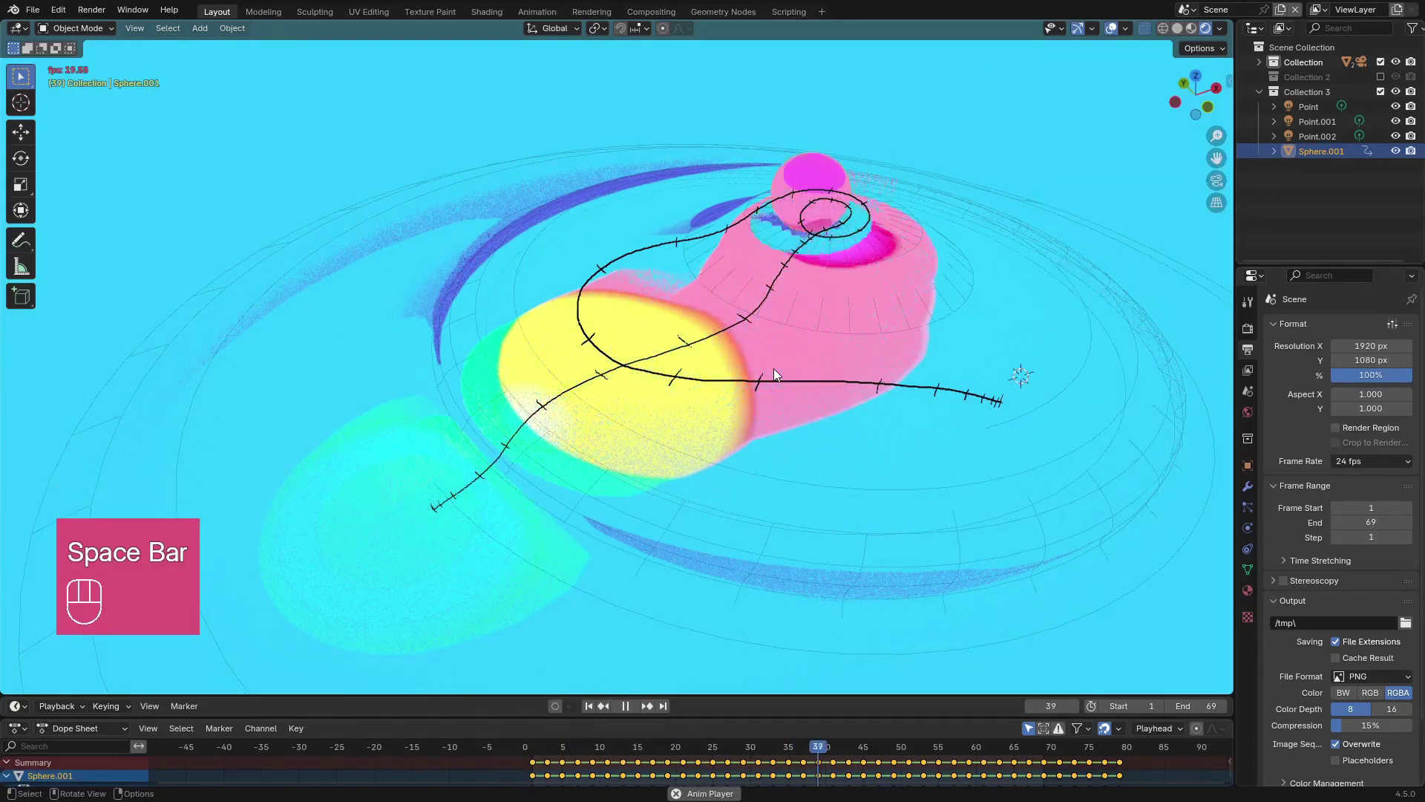
middle_click_drag(774, 368, 715, 372)
Draw a wavy trajectory starting at the sphere with timing ticks across it, and convert it to an editable curve
mouse_move(386, 401)
left_mouse_down()
mouse_move(475, 296)
mouse_move(737, 374)
left_mouse_up()
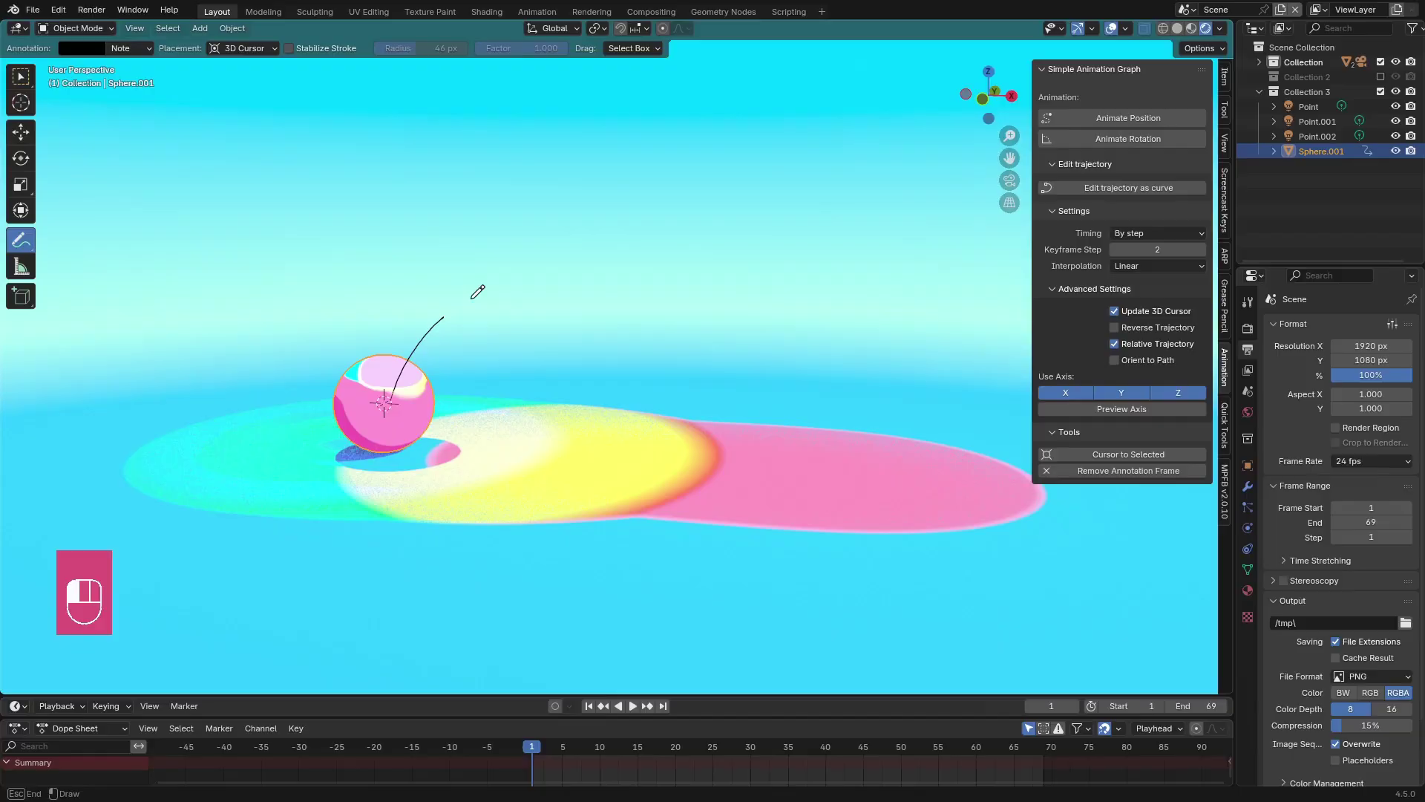
left_click_drag(896, 335, 900, 349)
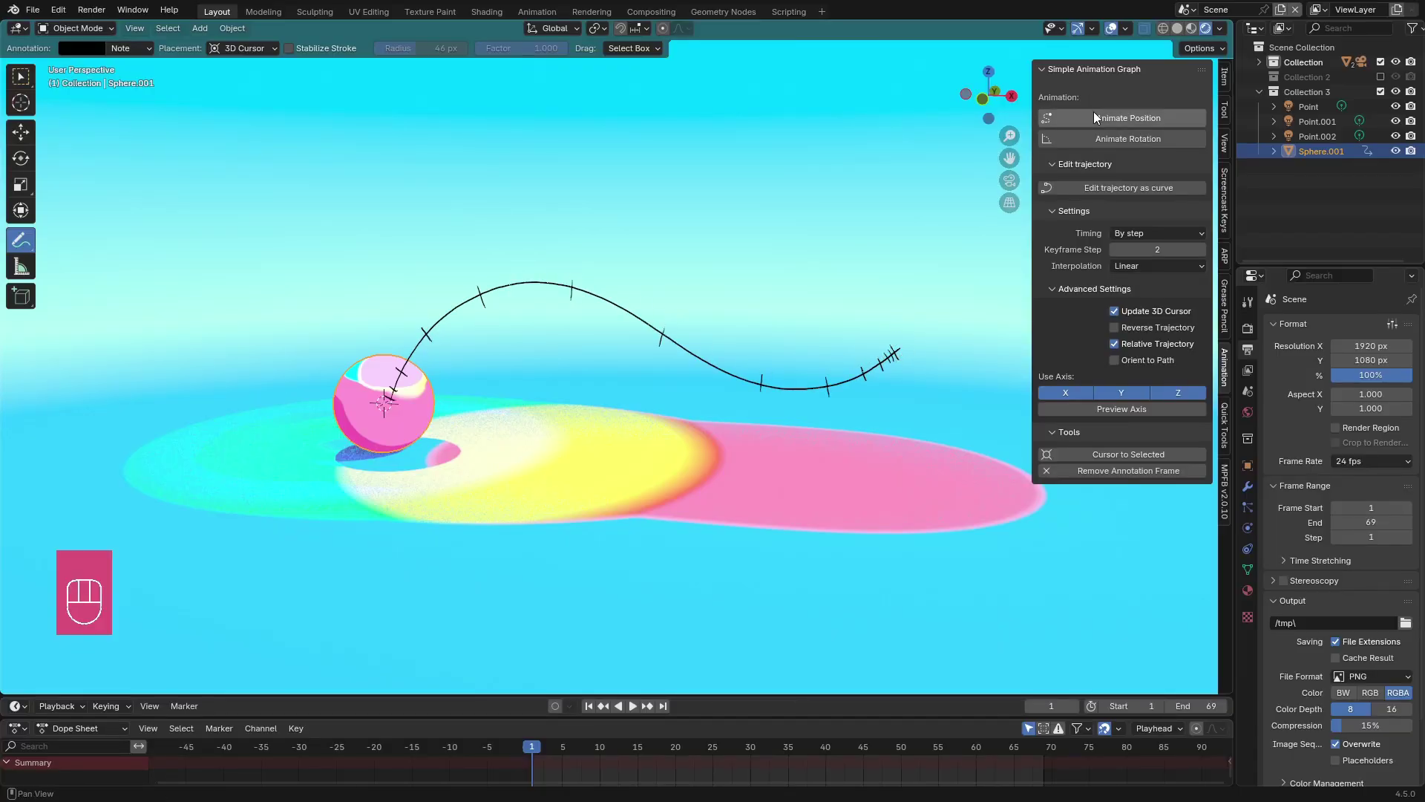
left_click(1088, 190)
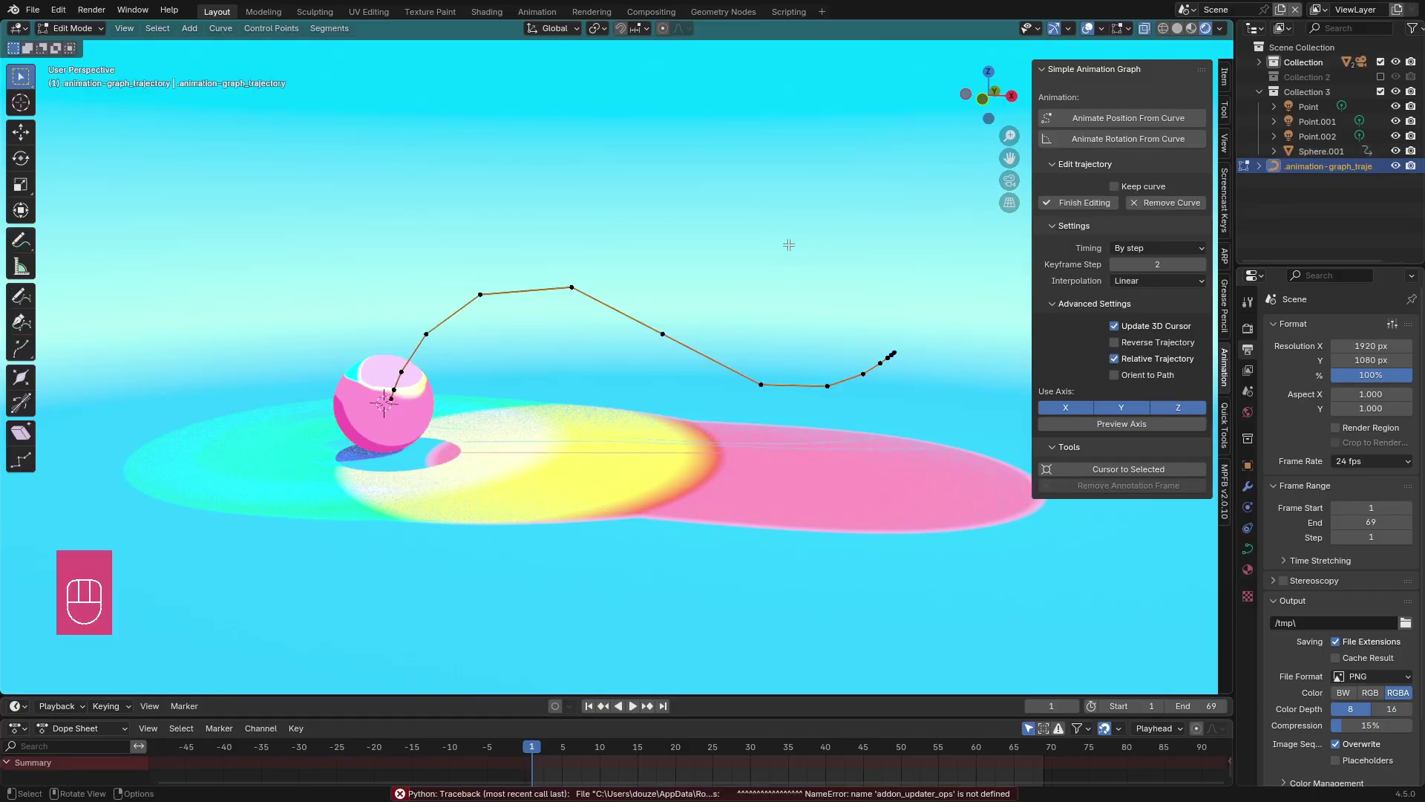
Reshape the trajectory curve from the top view by moving its control points with proportional editing
middle_click_drag(789, 245, 718, 322)
scroll(718, 321, "down", 3)
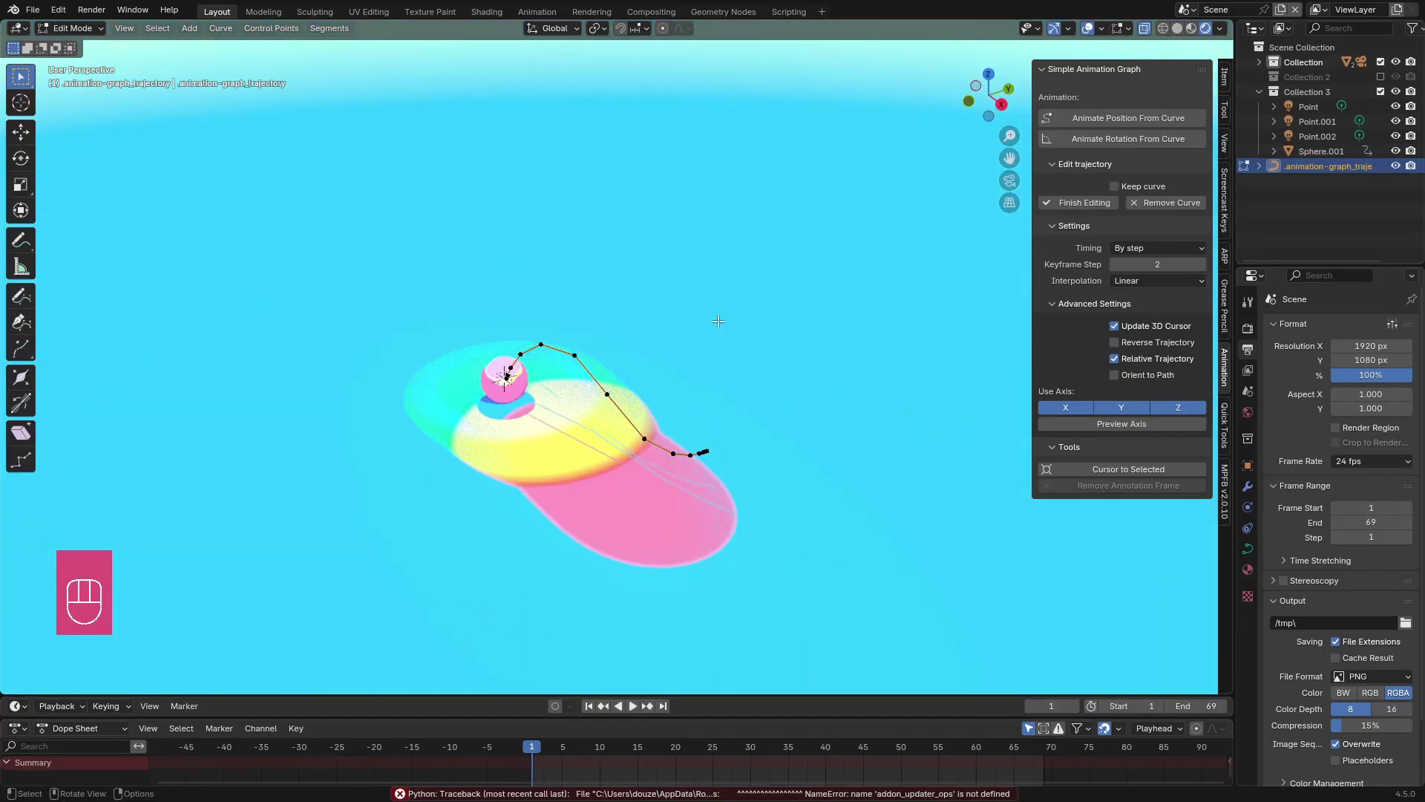
key("o")
key("KP_7")
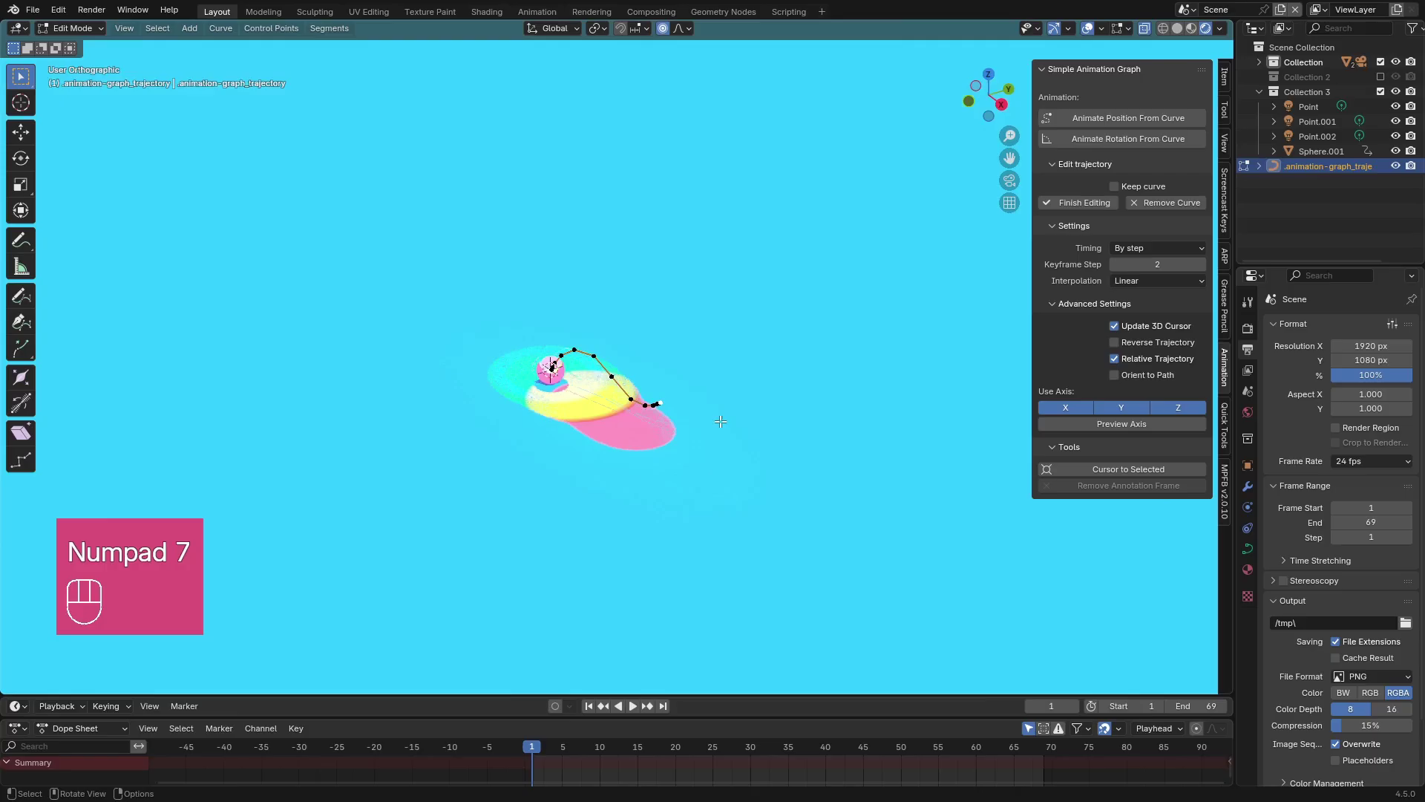
key("g")
left_click(646, 425)
middle_click_drag(647, 425, 547, 432)
Animate the sphere's position from the edited curve and play the animation
left_click(1128, 118)
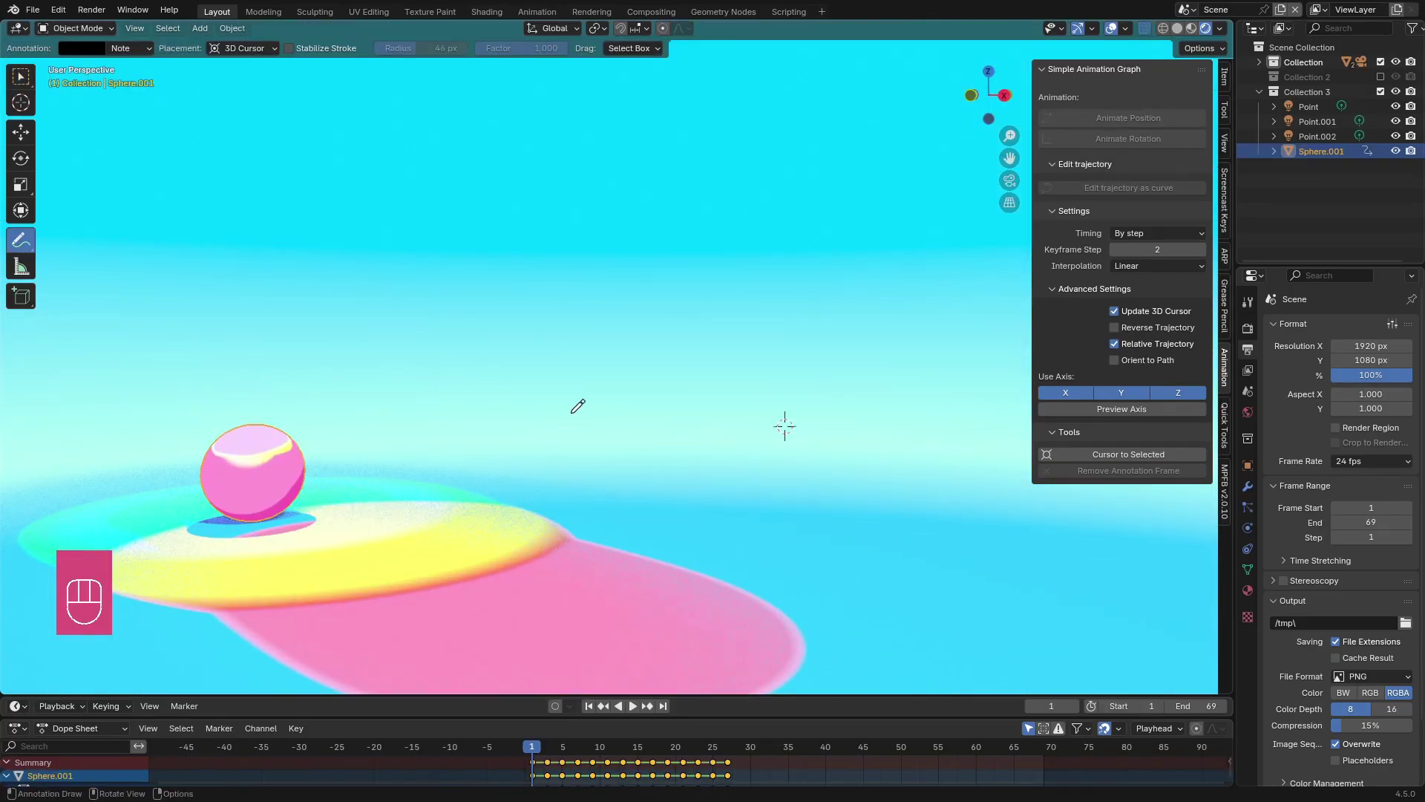
key("space")
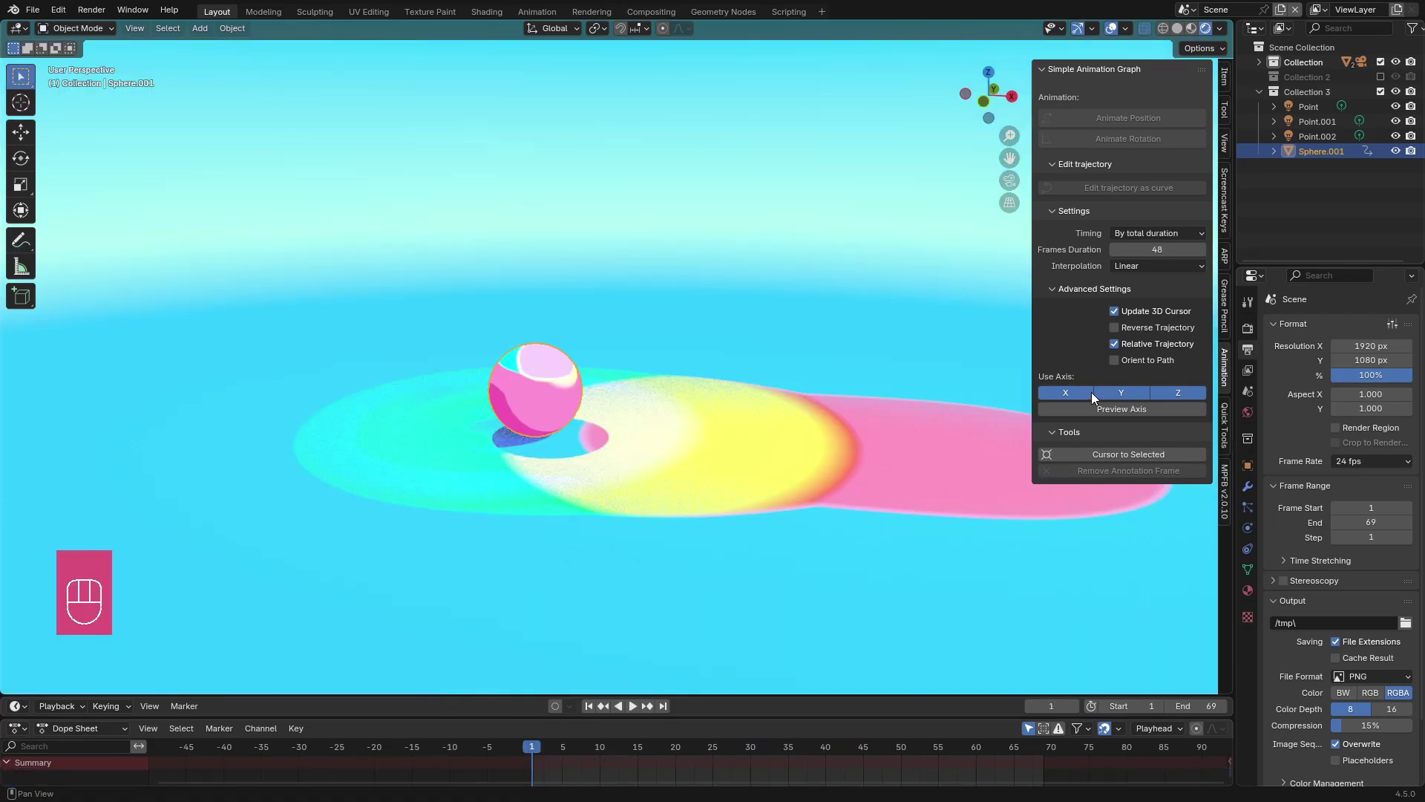
Exclude the Y axis from the animated axes and preview the axes on the sphere
left_click(1135, 394)
left_click(1133, 407)
scroll(553, 387, "up", 3)
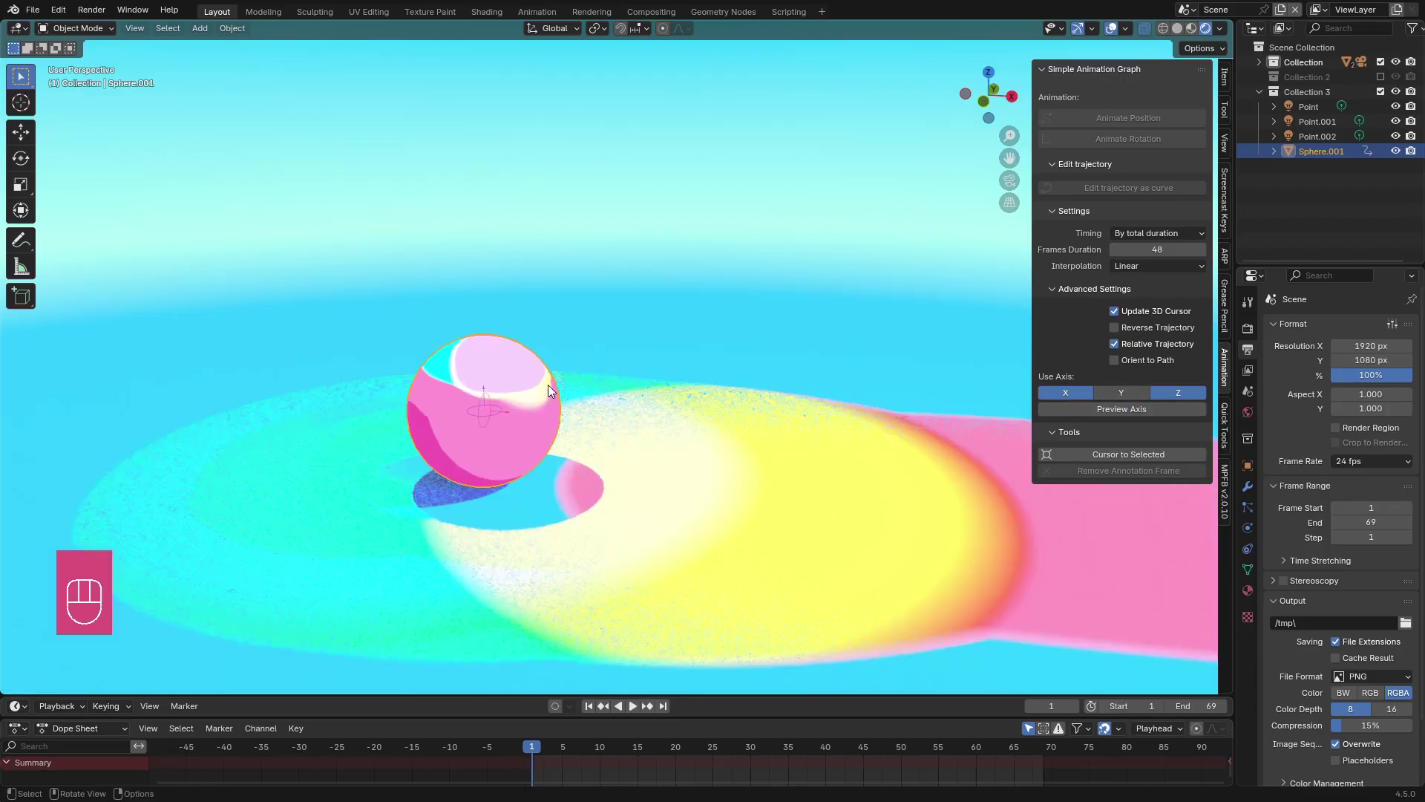
Limit the animated axes to X only with an axis preview, and snap the 3D cursor to the sphere
left_click(1179, 394)
left_click(1111, 408)
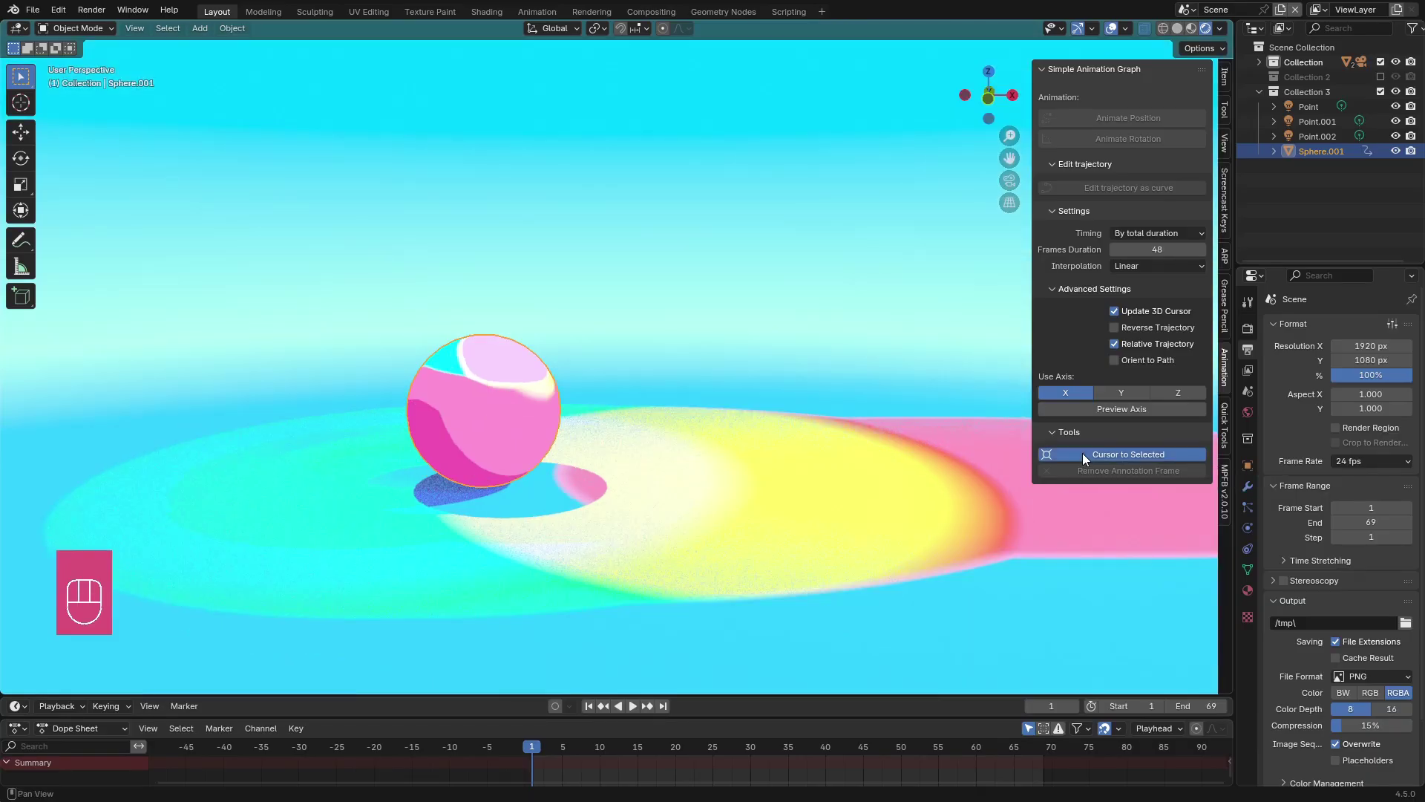
left_click(1082, 454)
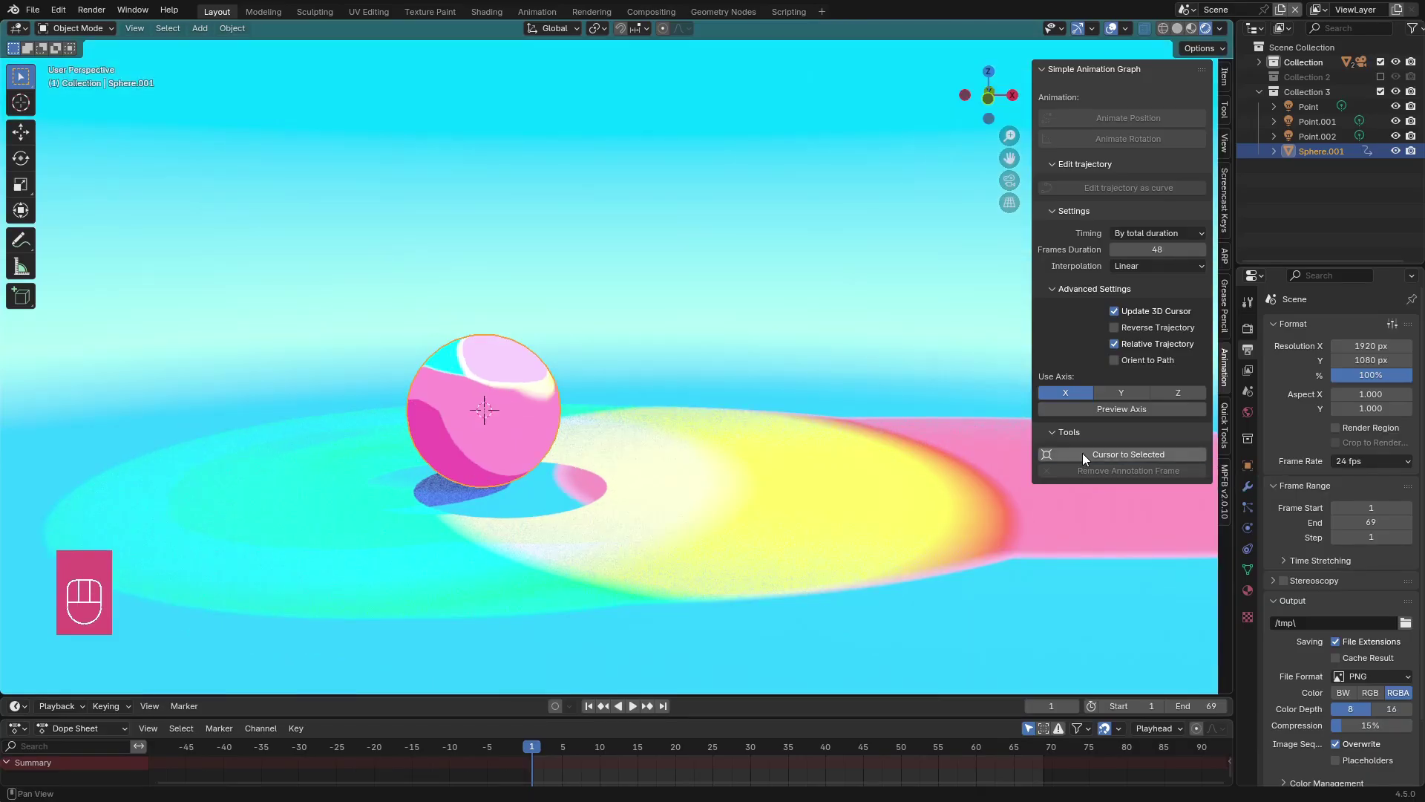
Draw a zigzag annotation trajectory above the sphere, sweeping back and forth horizontally with timing ticks across it
left_click(21, 240)
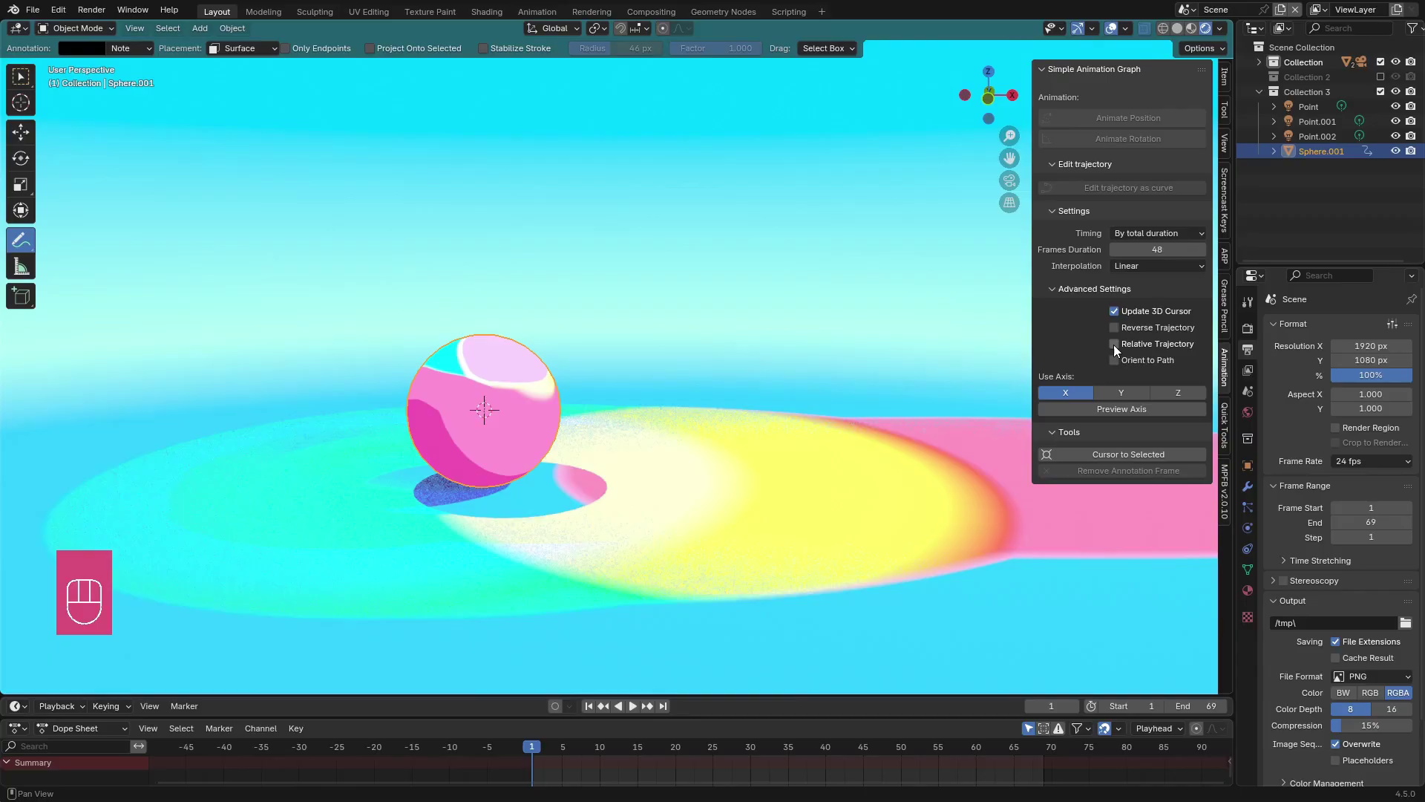
scroll(867, 292, "down", 3)
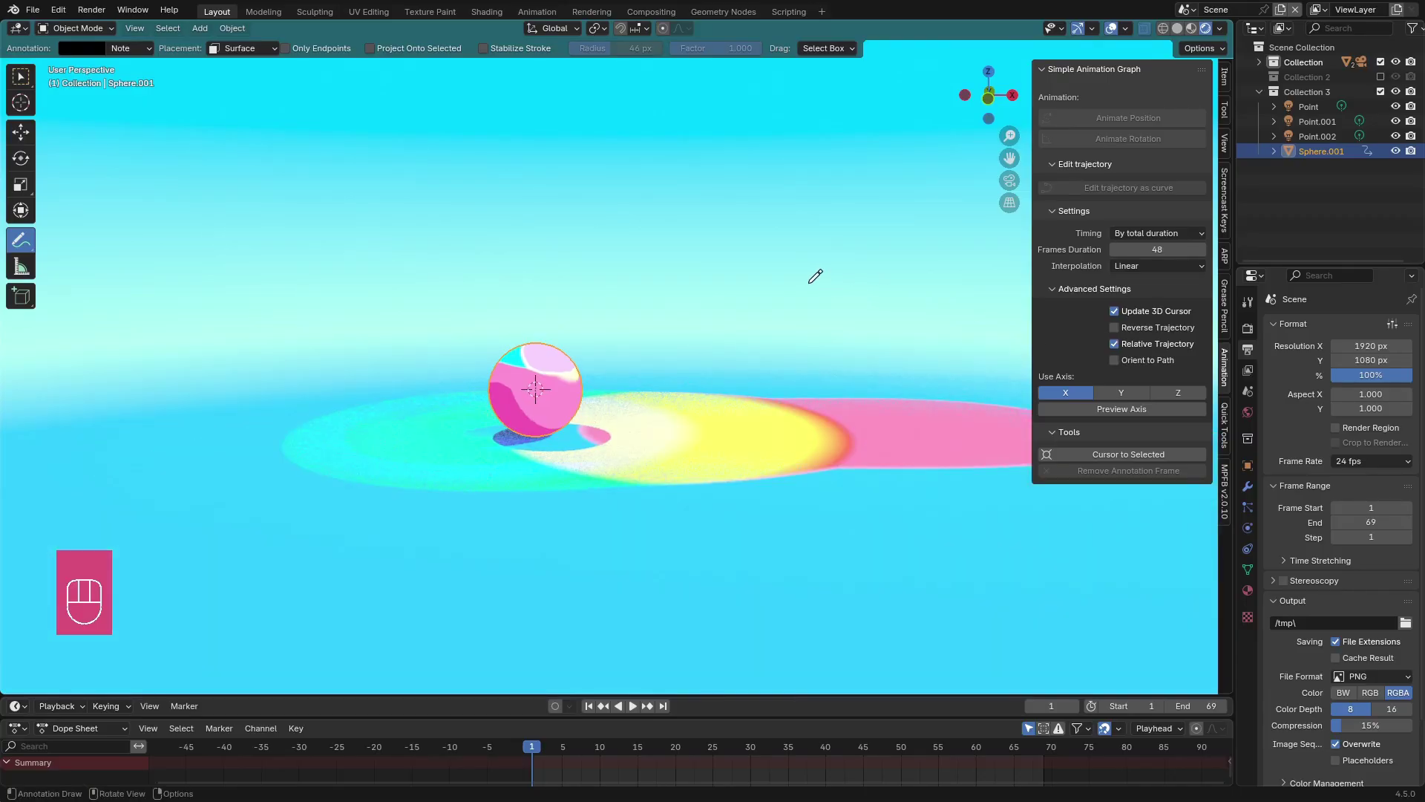
middle_click_drag(815, 277, 728, 270, "shift")
mouse_move(399, 280)
left_mouse_down()
mouse_move(811, 271)
mouse_move(672, 225)
mouse_move(626, 186)
mouse_move(770, 202)
left_mouse_up()
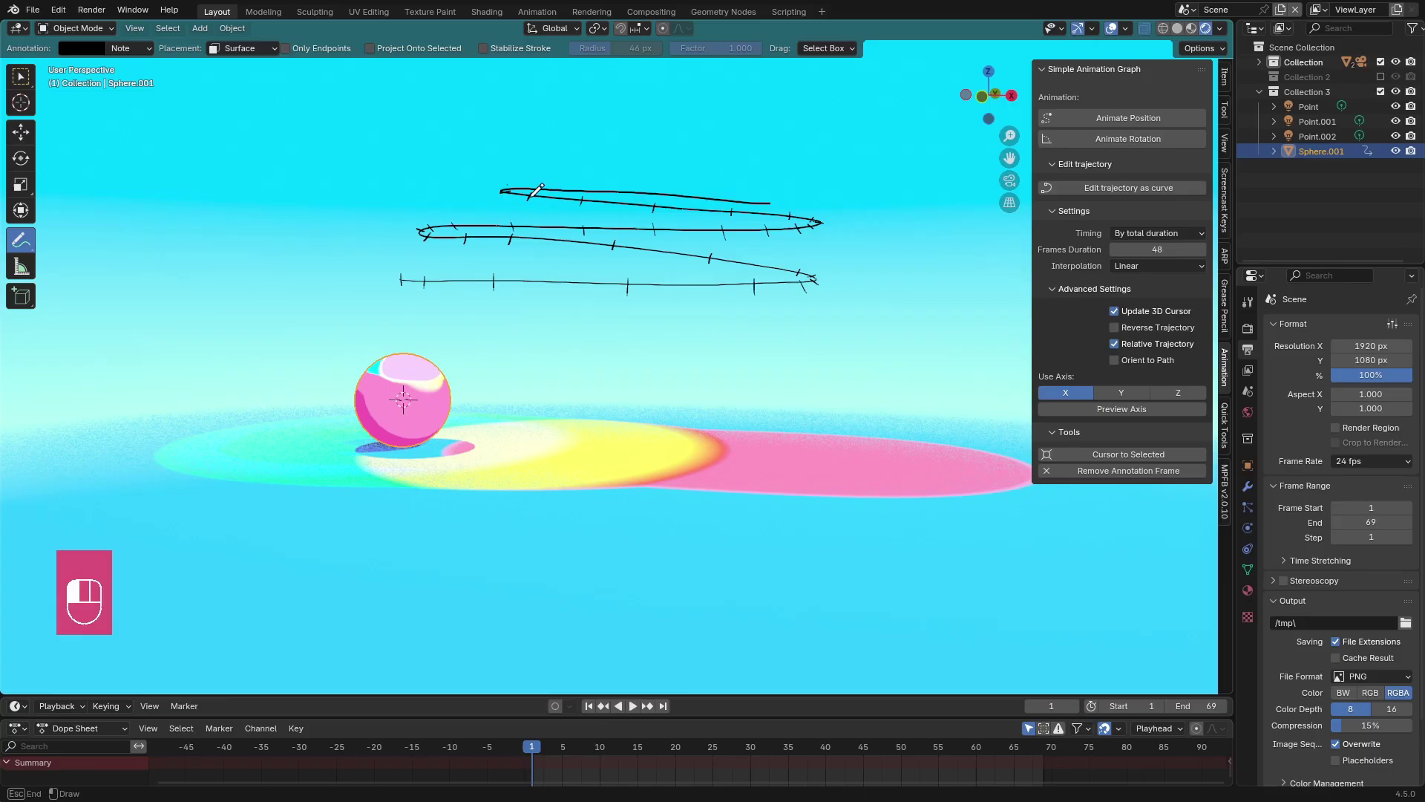
Animate the sphere's position from the zigzag trajectory along the X axis and play the animation
left_click(1128, 121)
key("space")
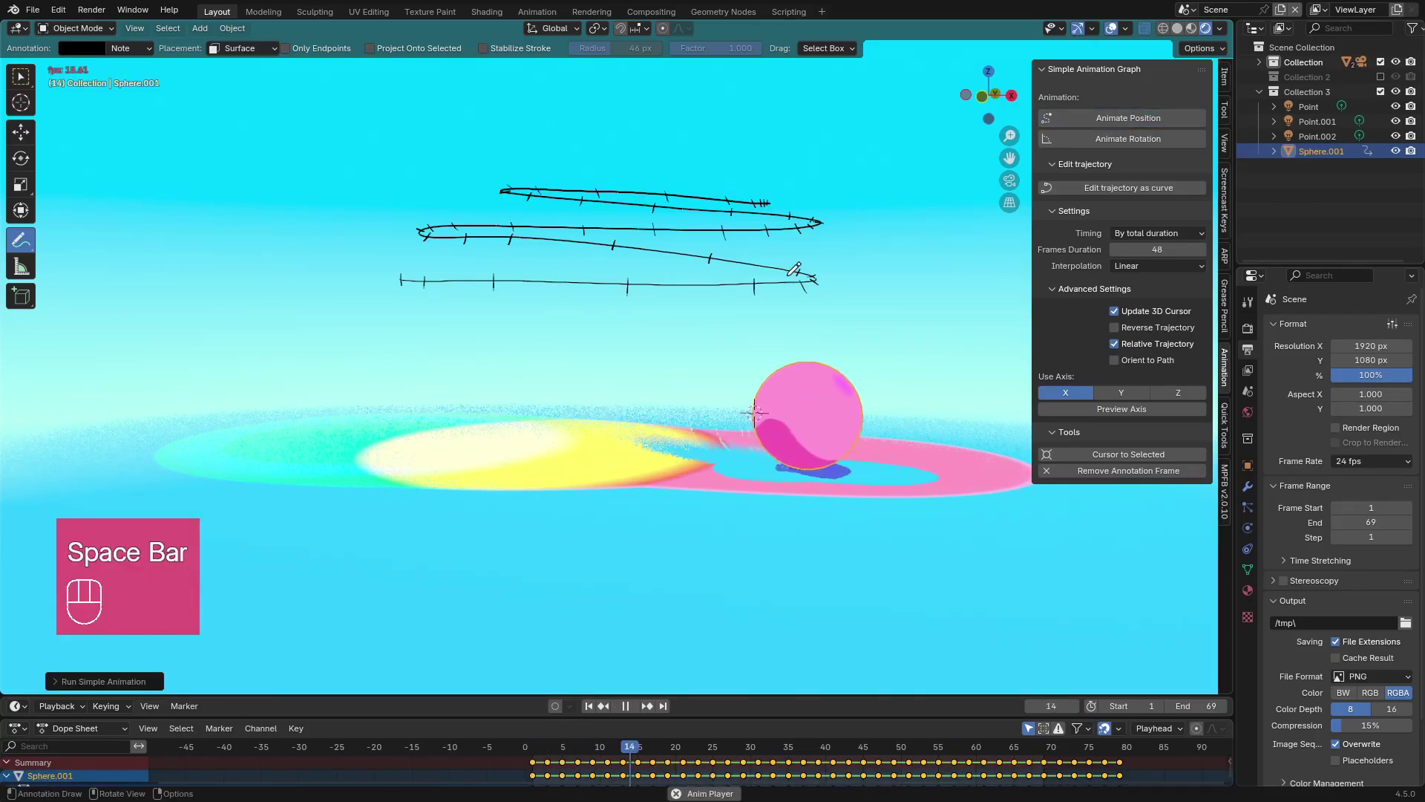
middle_click_drag(776, 317, 785, 326)
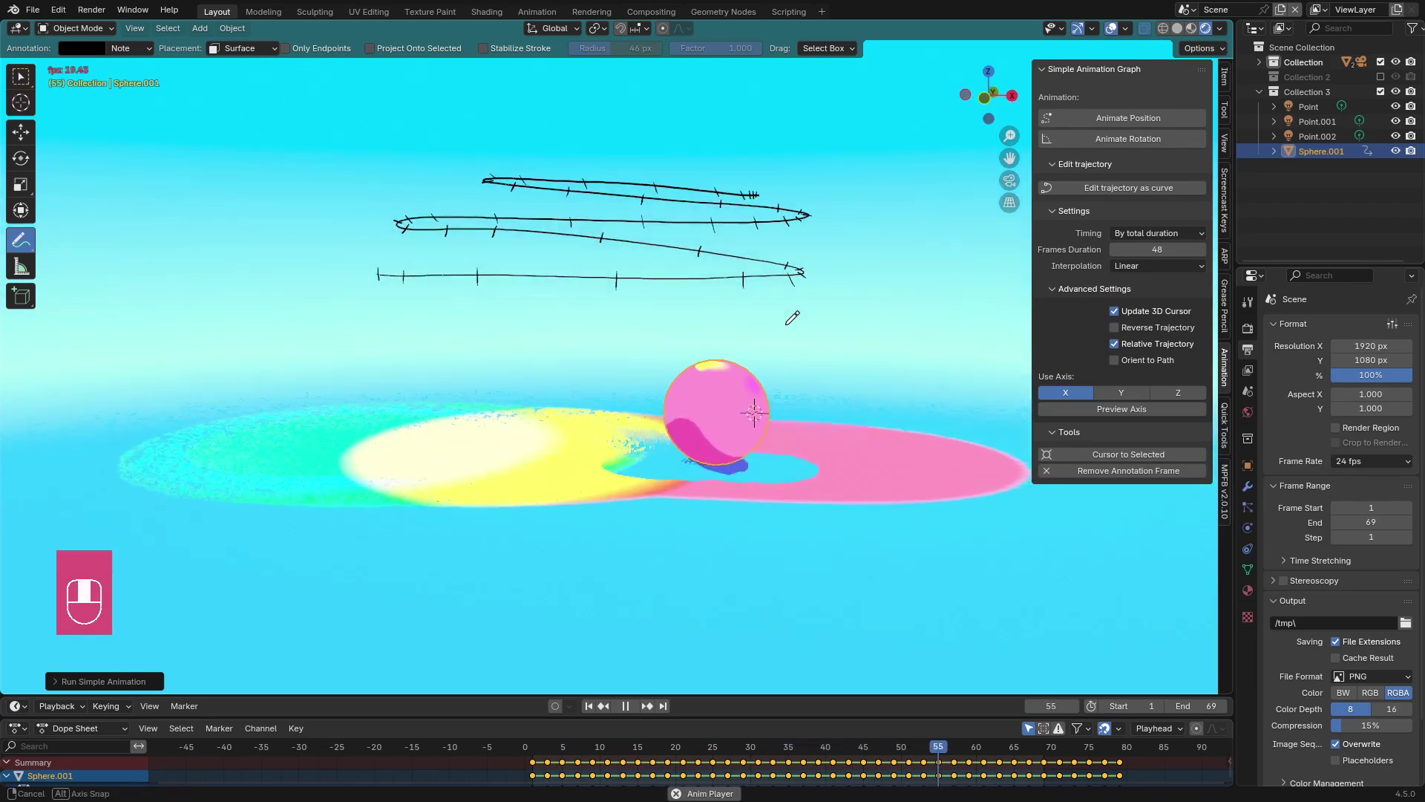
scroll(786, 326, "down", 2)
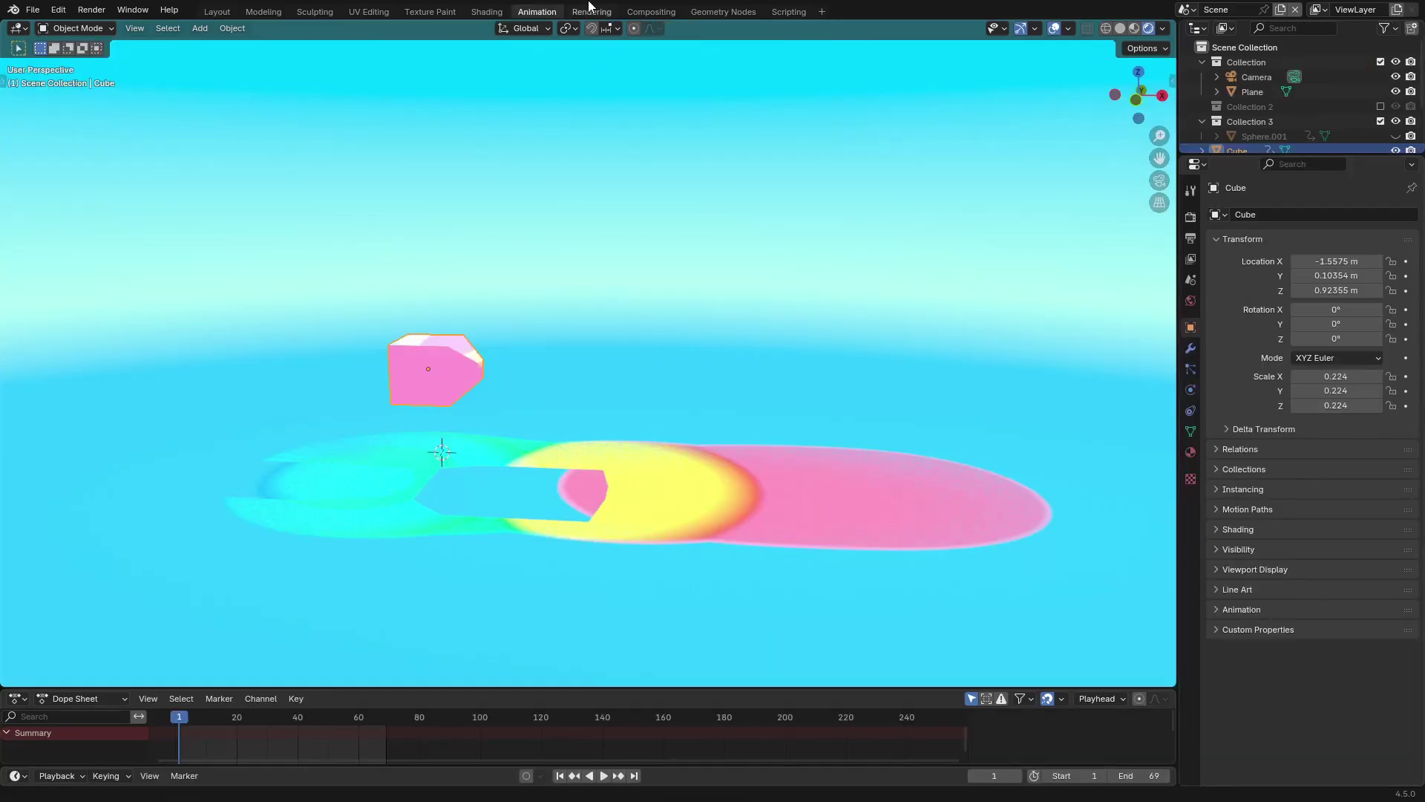
Draw a looping trajectory with timing ticks starting at the cube, and enable Orient to Path
mouse_move(445, 382)
left_mouse_down()
mouse_move(675, 111)
mouse_move(991, 469)
left_mouse_up()
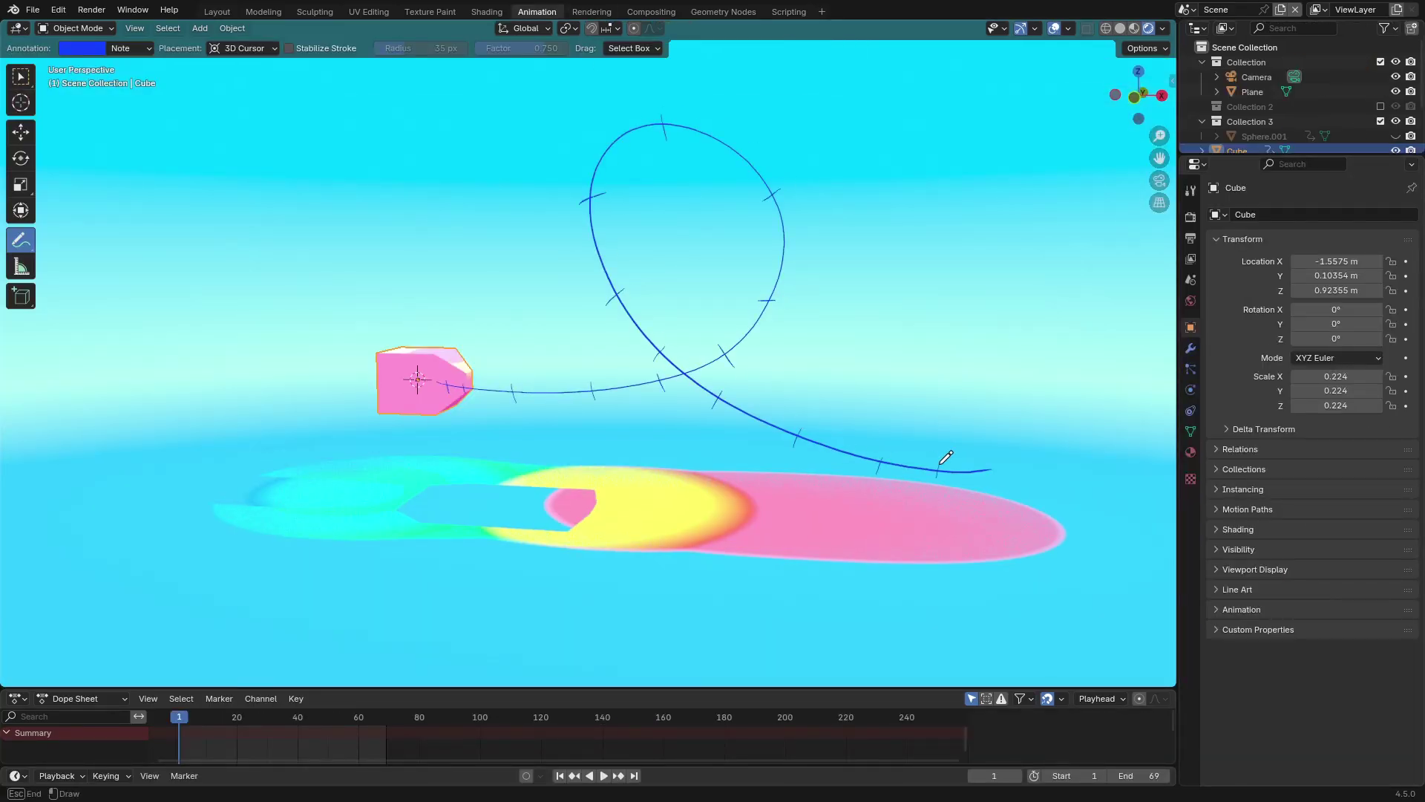
key("n")
left_click(1061, 360)
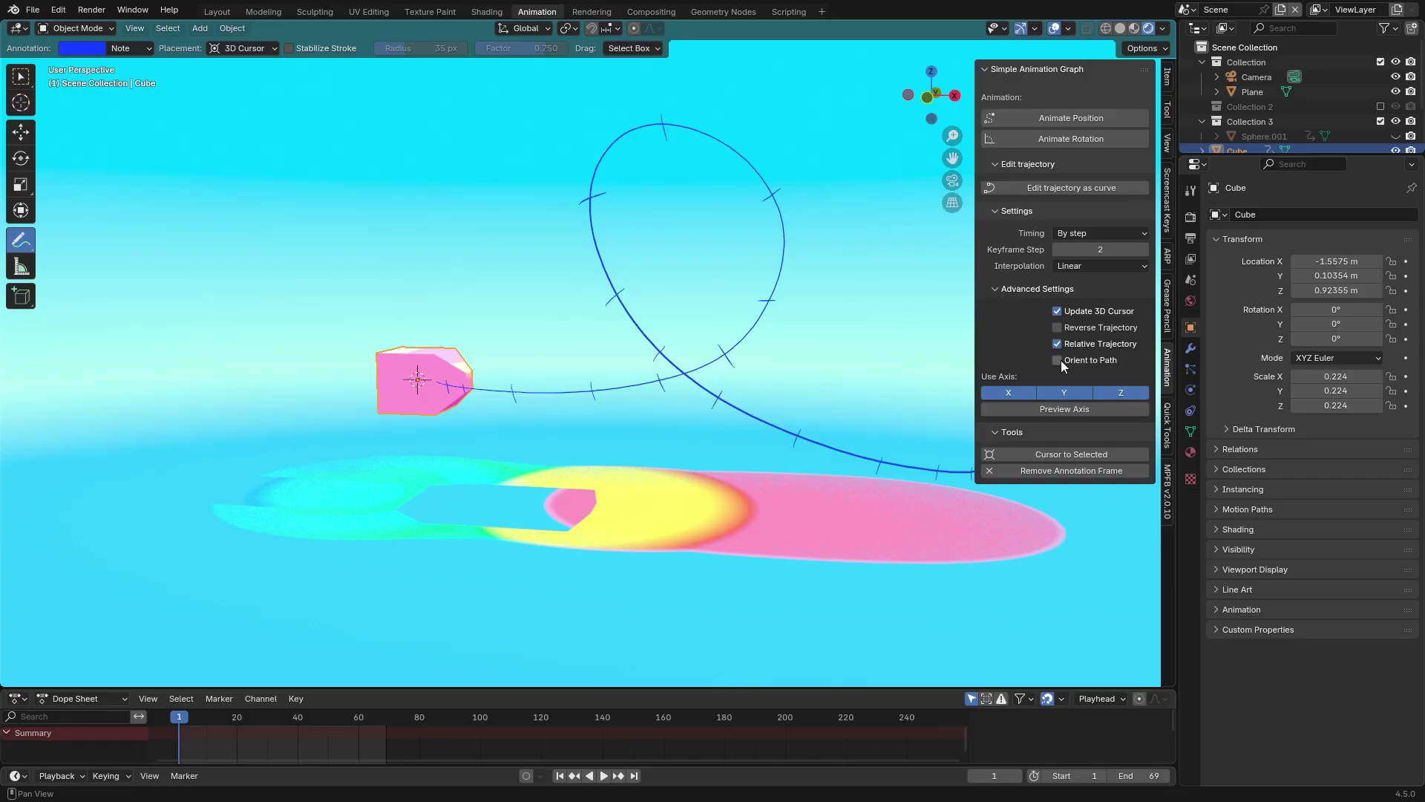
middle_click_drag(776, 326, 725, 345, "shift")
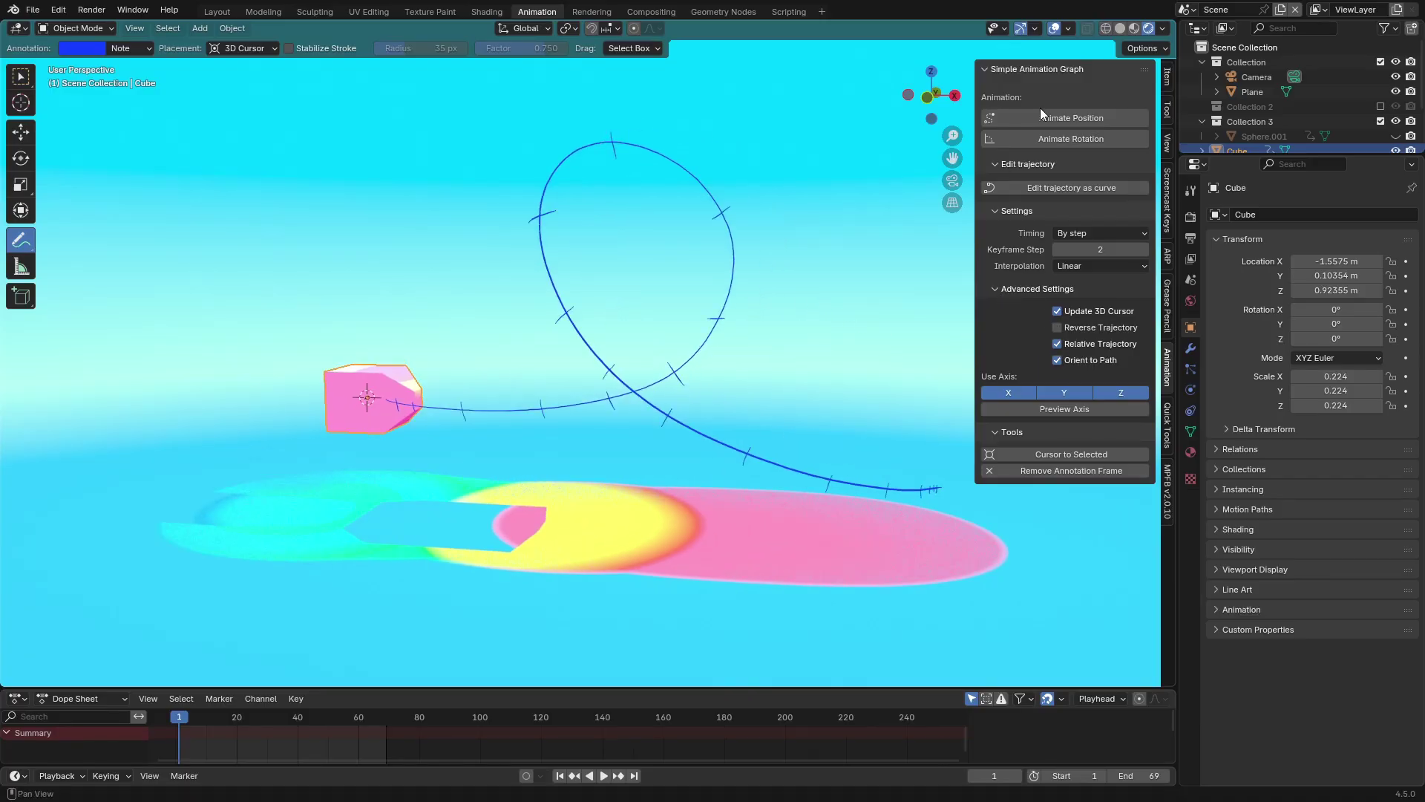
Animate the cube's position along the looping trajectory, and enlarge the Dope Sheet to show its location and rotation channels
left_click(1044, 114)
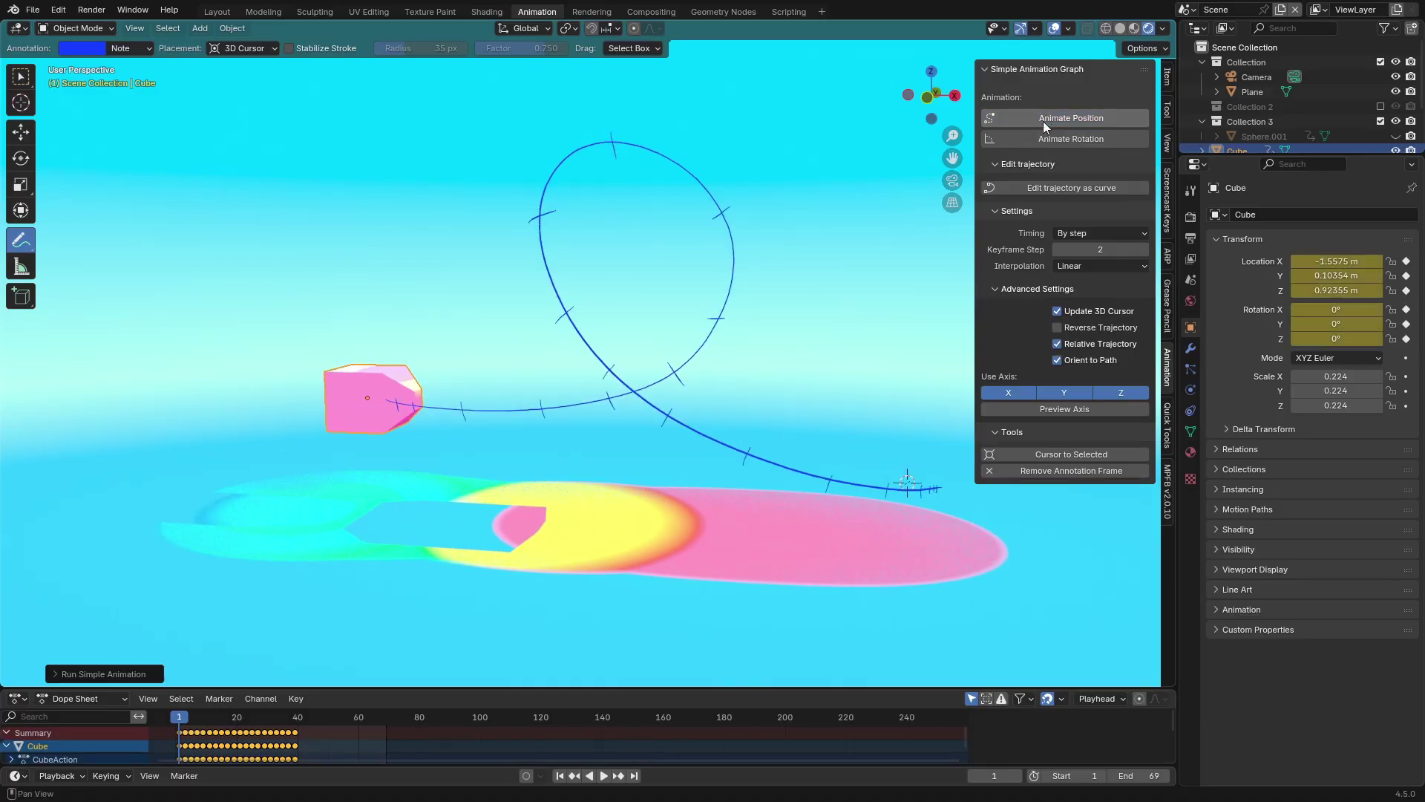
left_click_drag(214, 671, 220, 640)
left_click(13, 714)
scroll(24, 735, "down", 3)
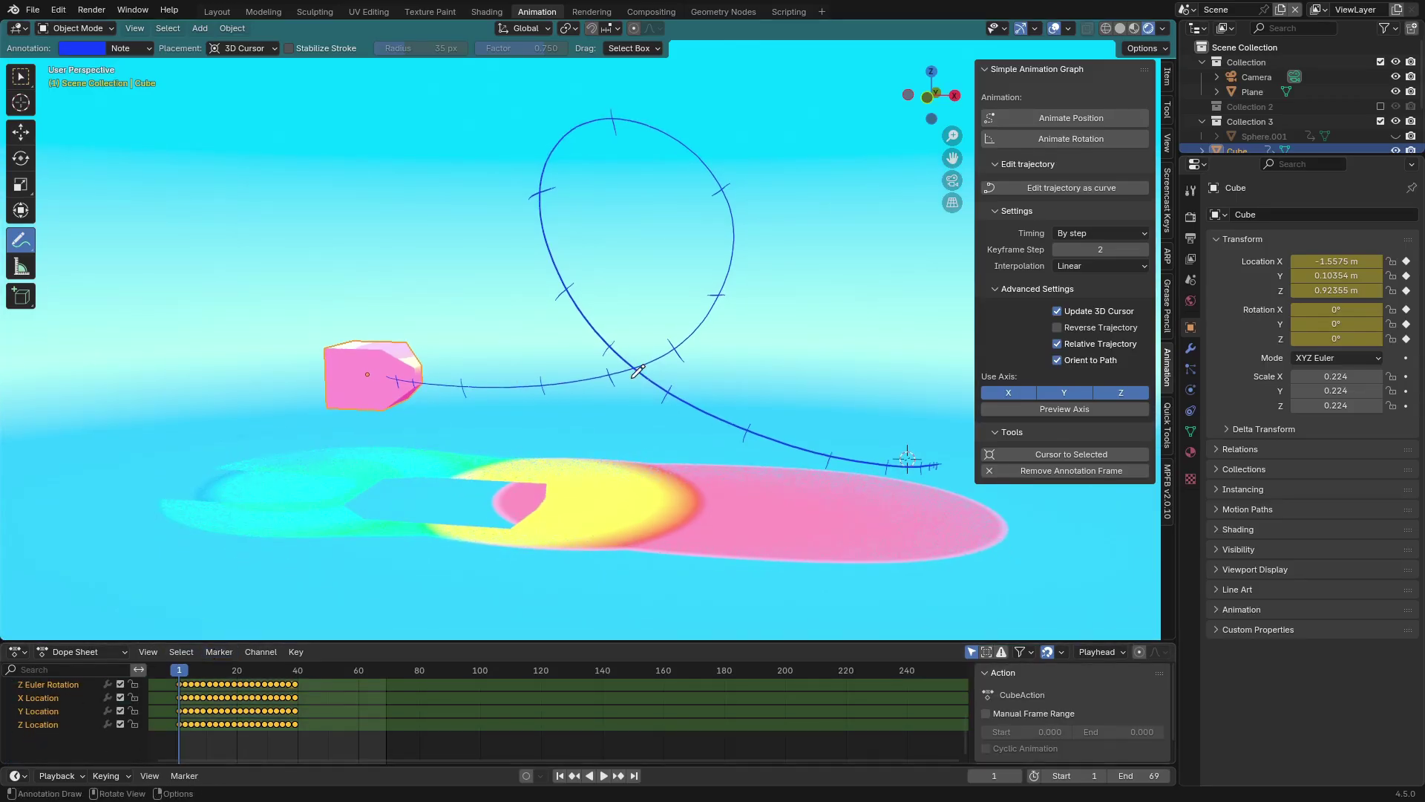
Play the cube's animation and examine from several angles how it orients along the loop
key("space")
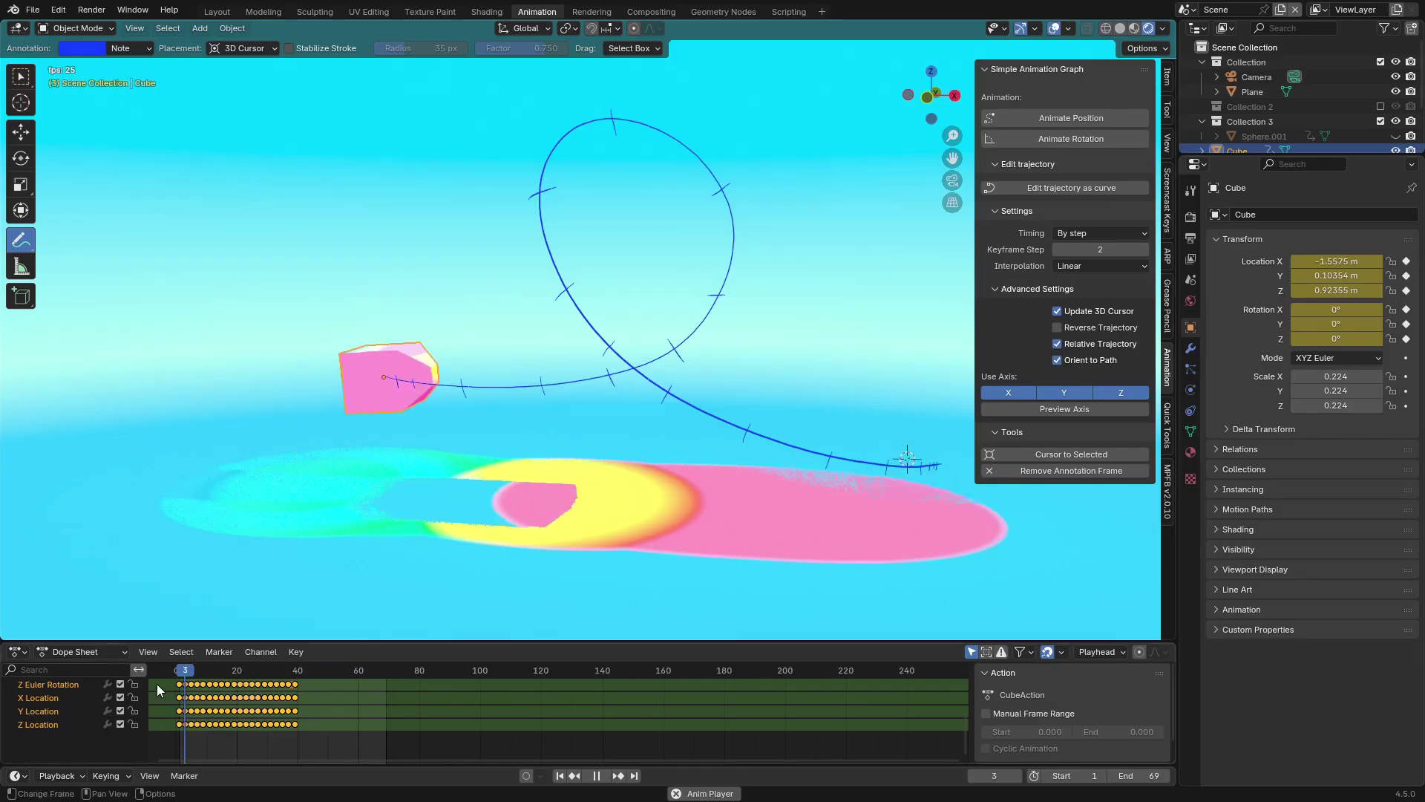
middle_click_drag(518, 491, 463, 497)
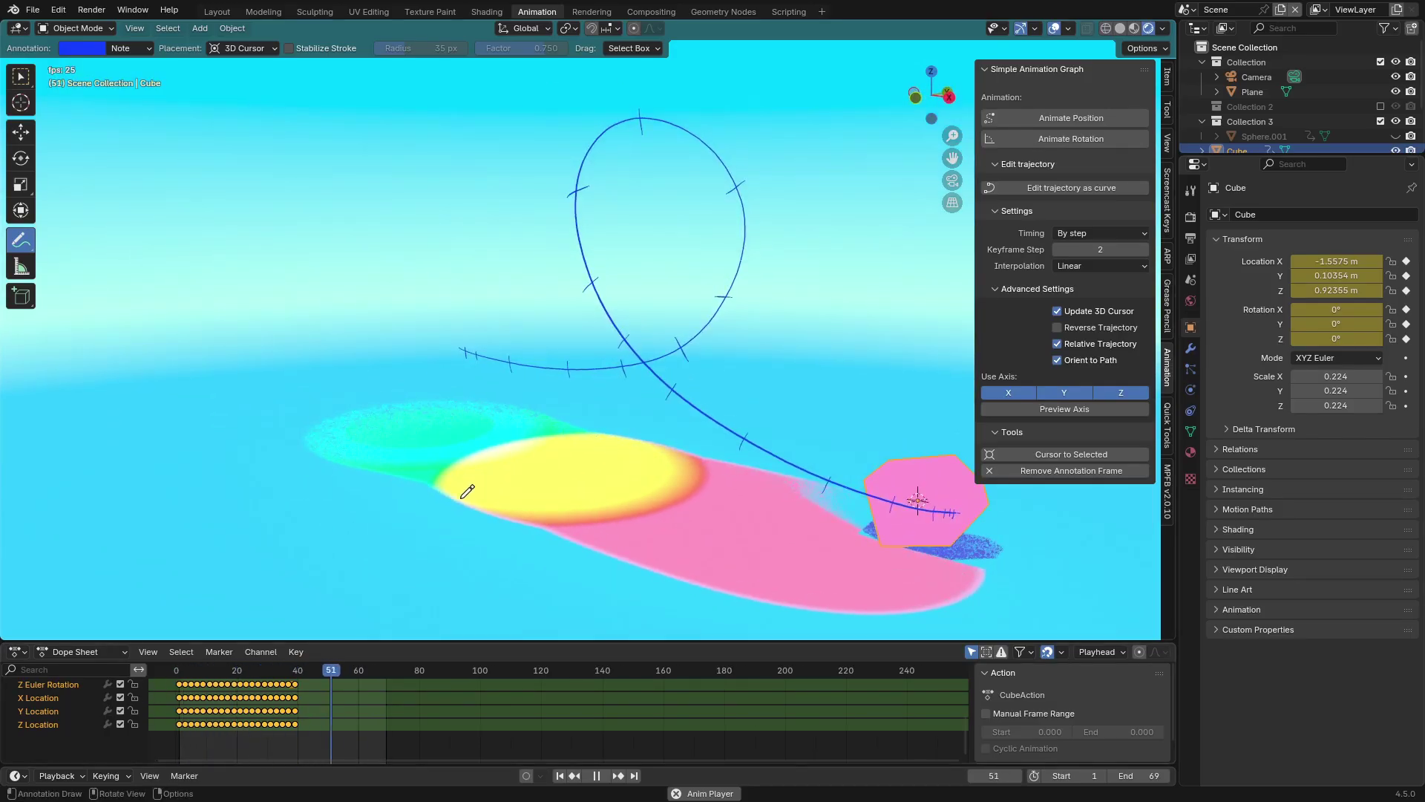
key("n")
middle_click_drag(610, 429, 687, 424)
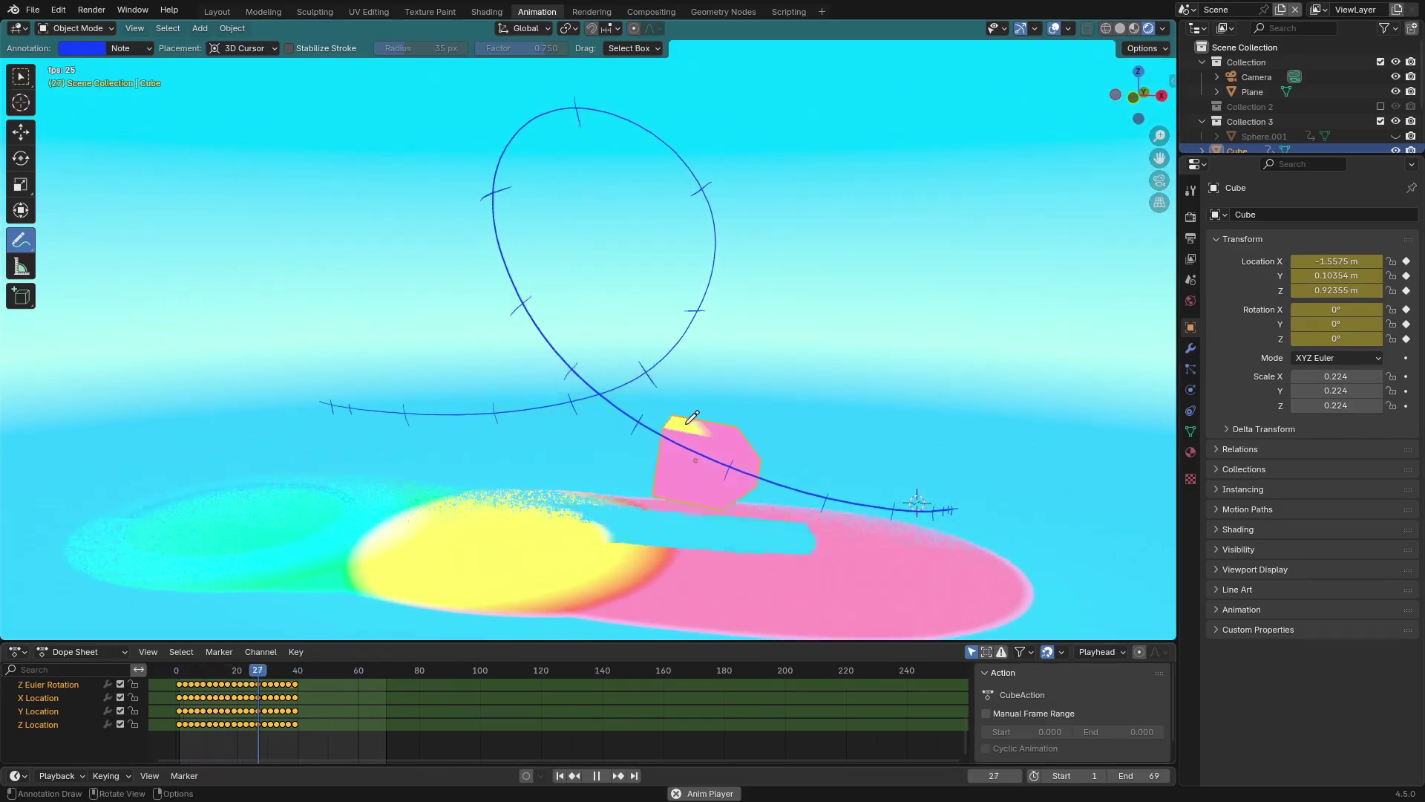